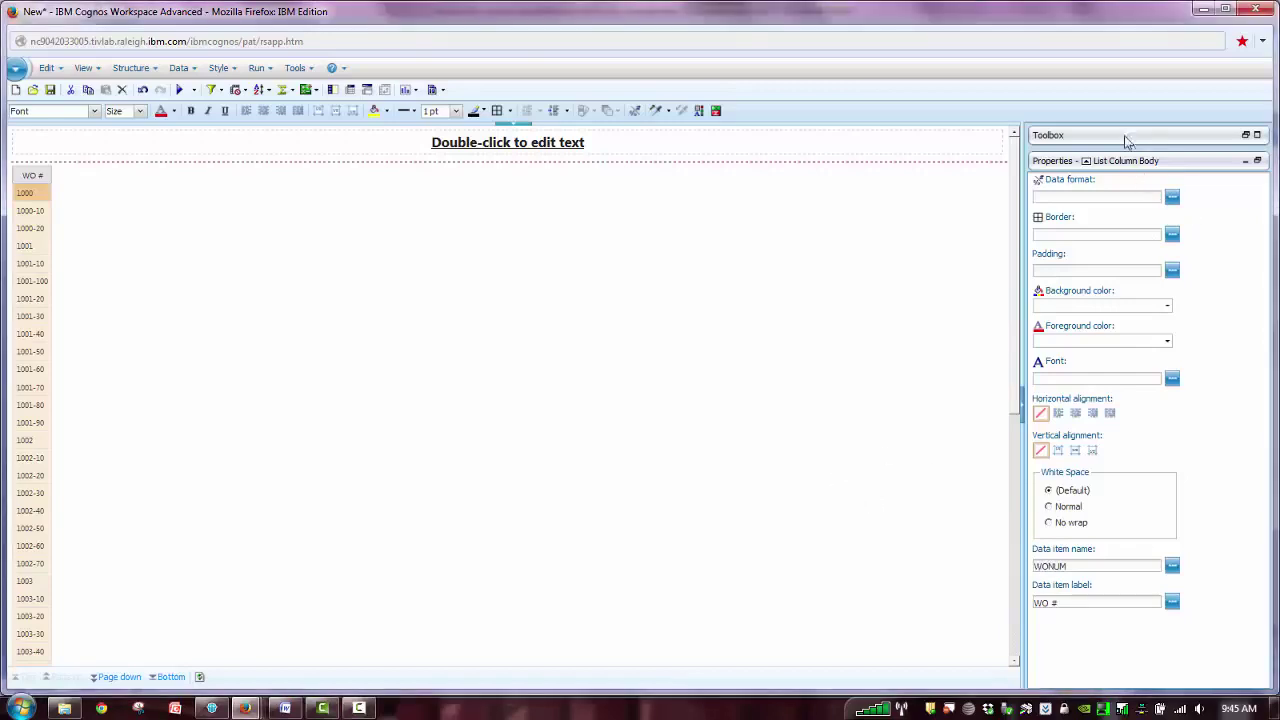
- Display the data source tree and set the report title to "Work Order Backlog"
left_click(1257, 136)
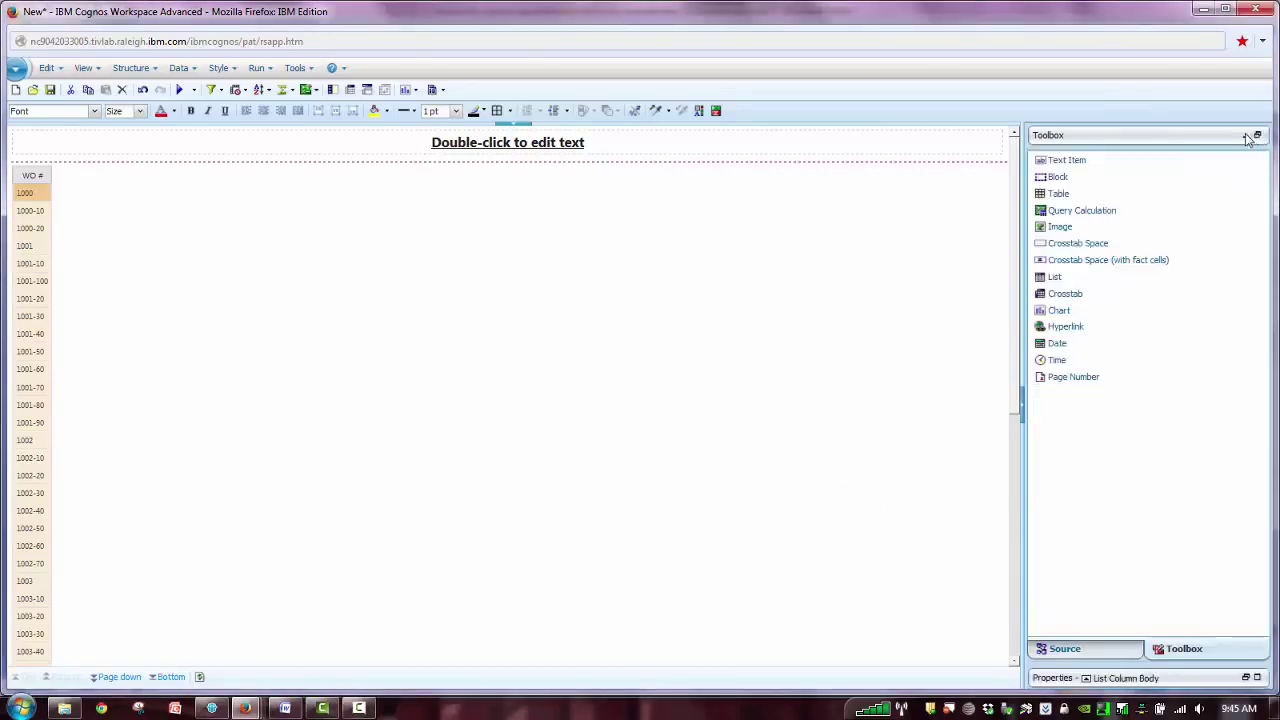
left_click(1066, 650)
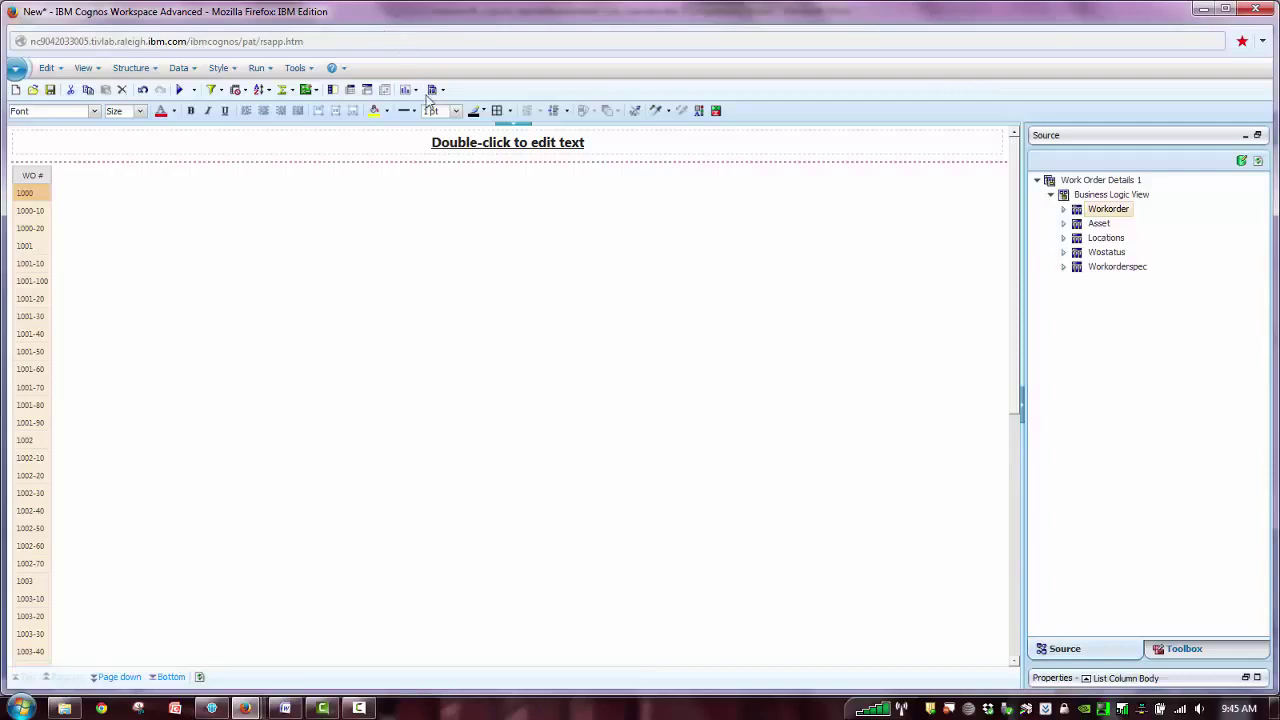
left_click(487, 146)
double_click(487, 146)
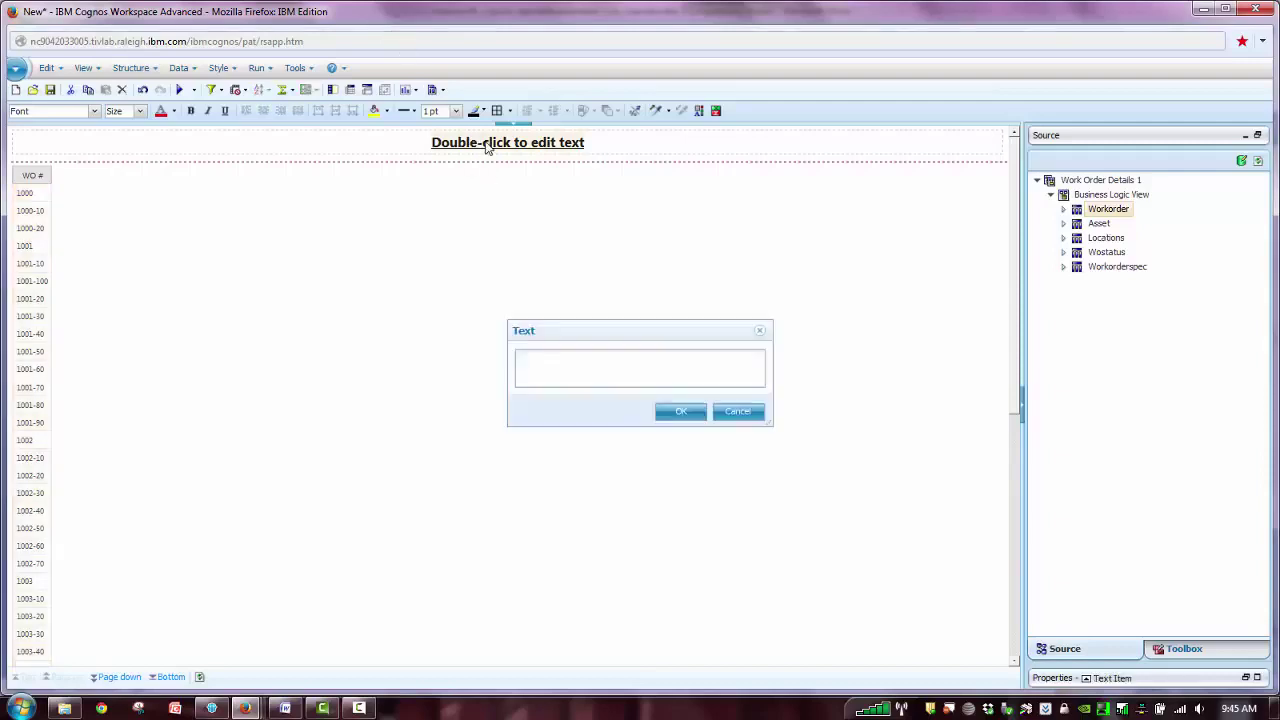
type("Work O")
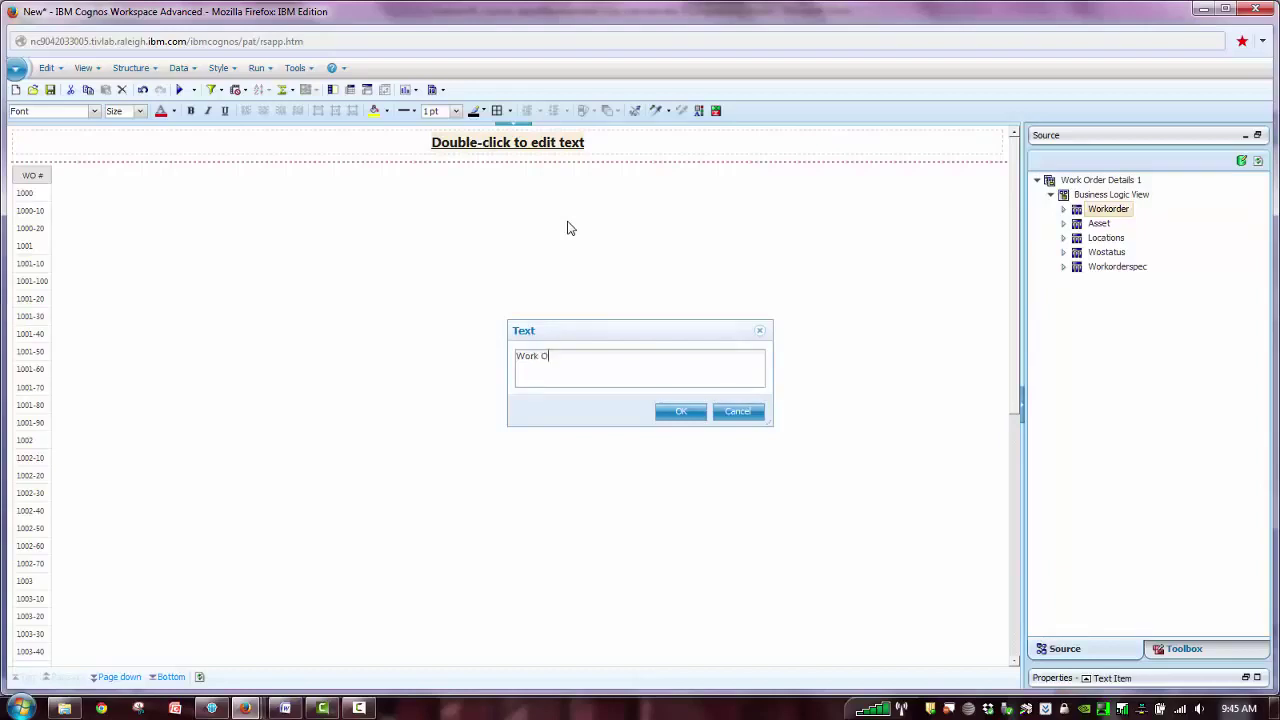
type("rder Backlog")
left_click(679, 413)
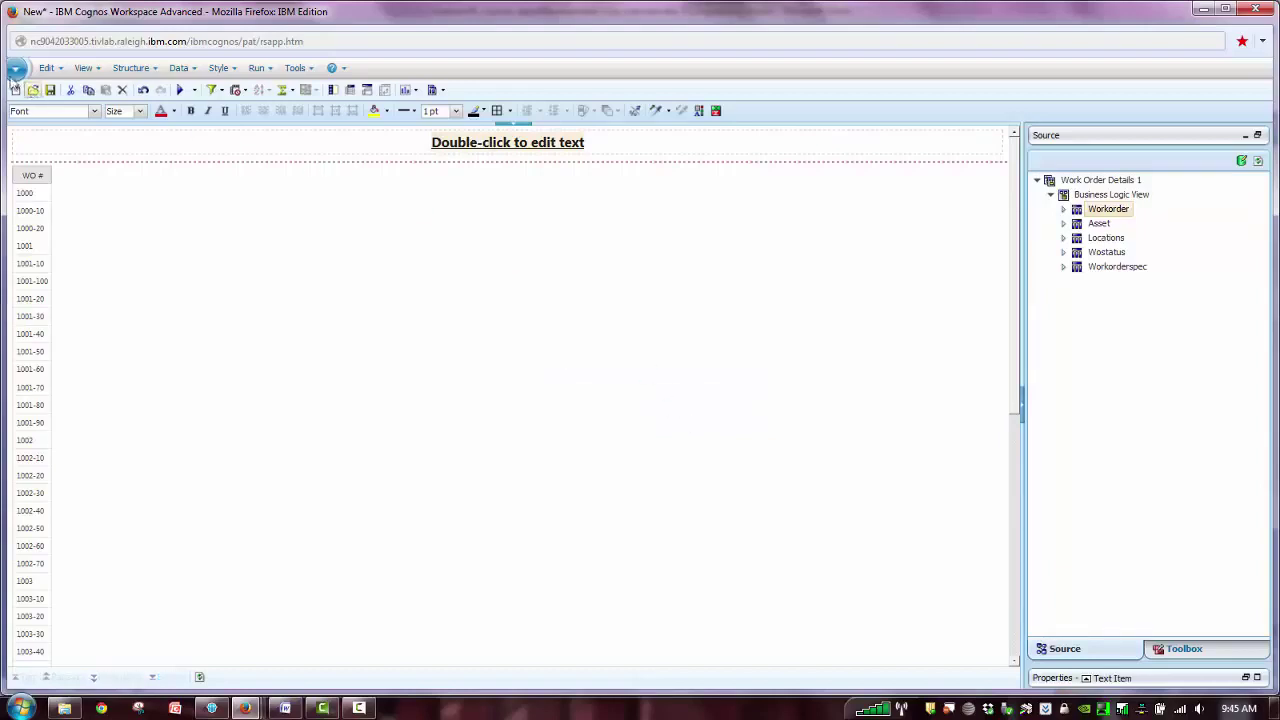
- Save the report in My Folders under the name "WO Backlog Demo report"
left_click(16, 69)
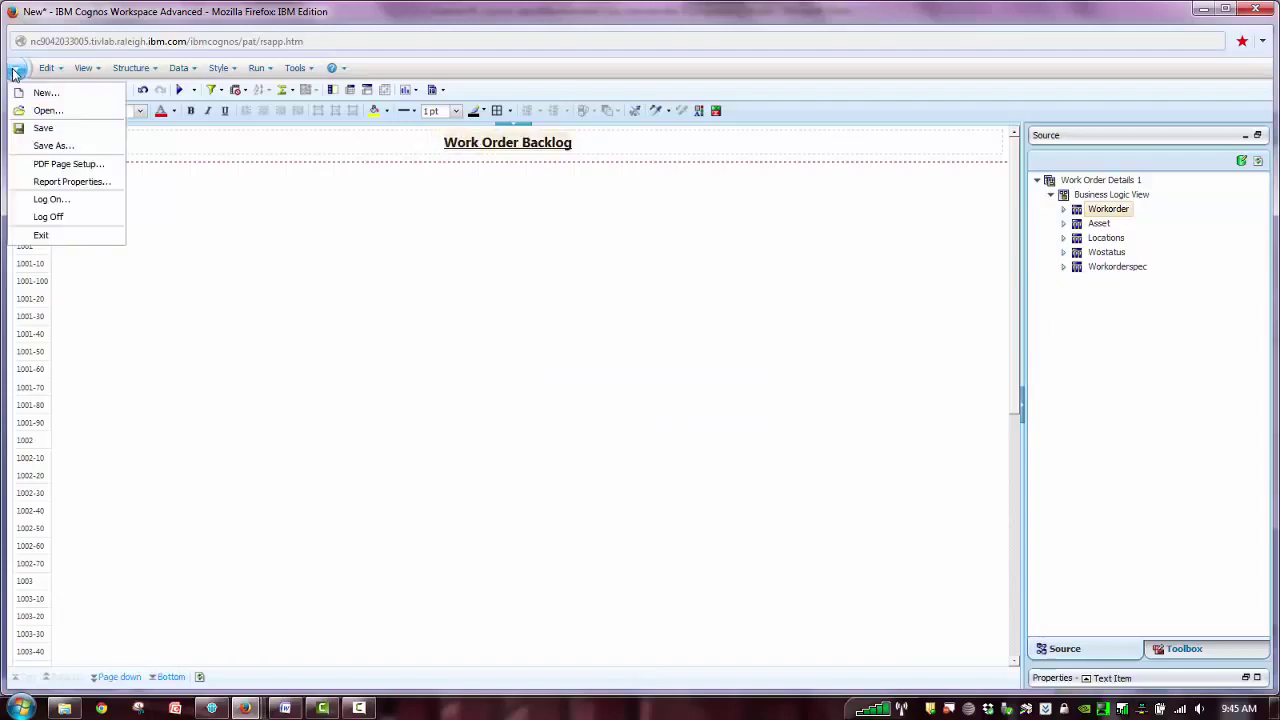
left_click(53, 148)
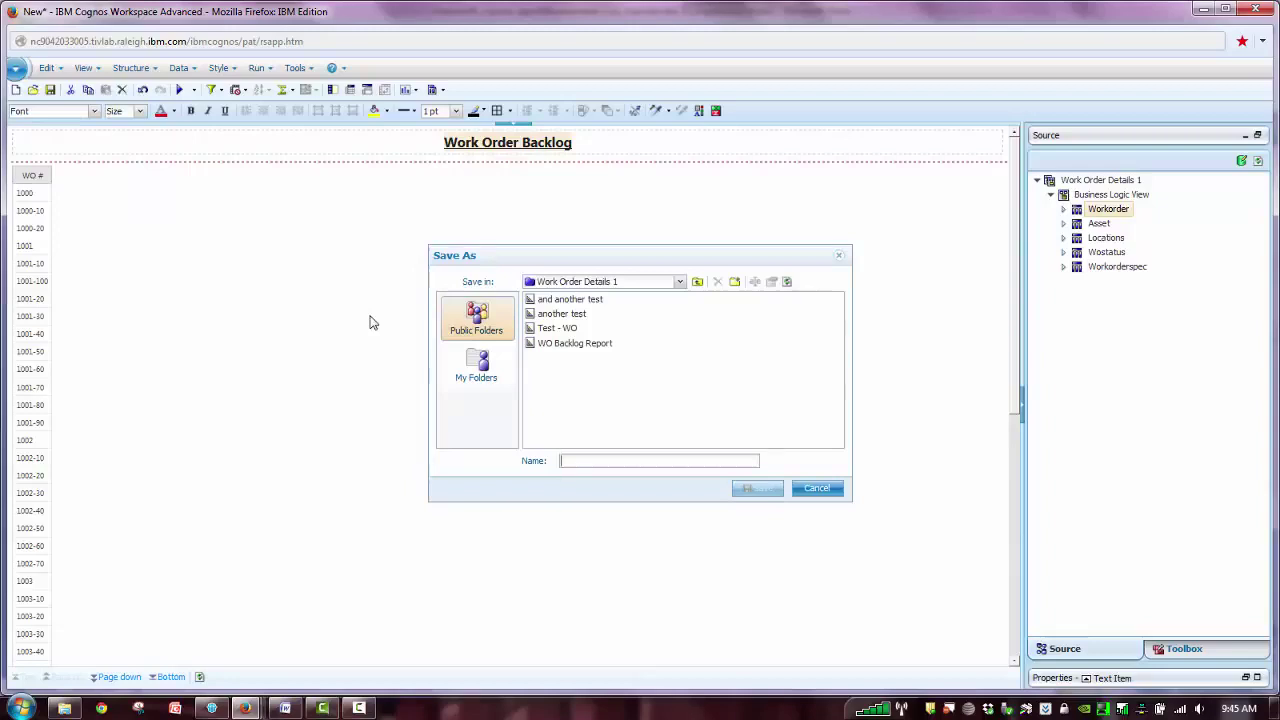
left_click(482, 380)
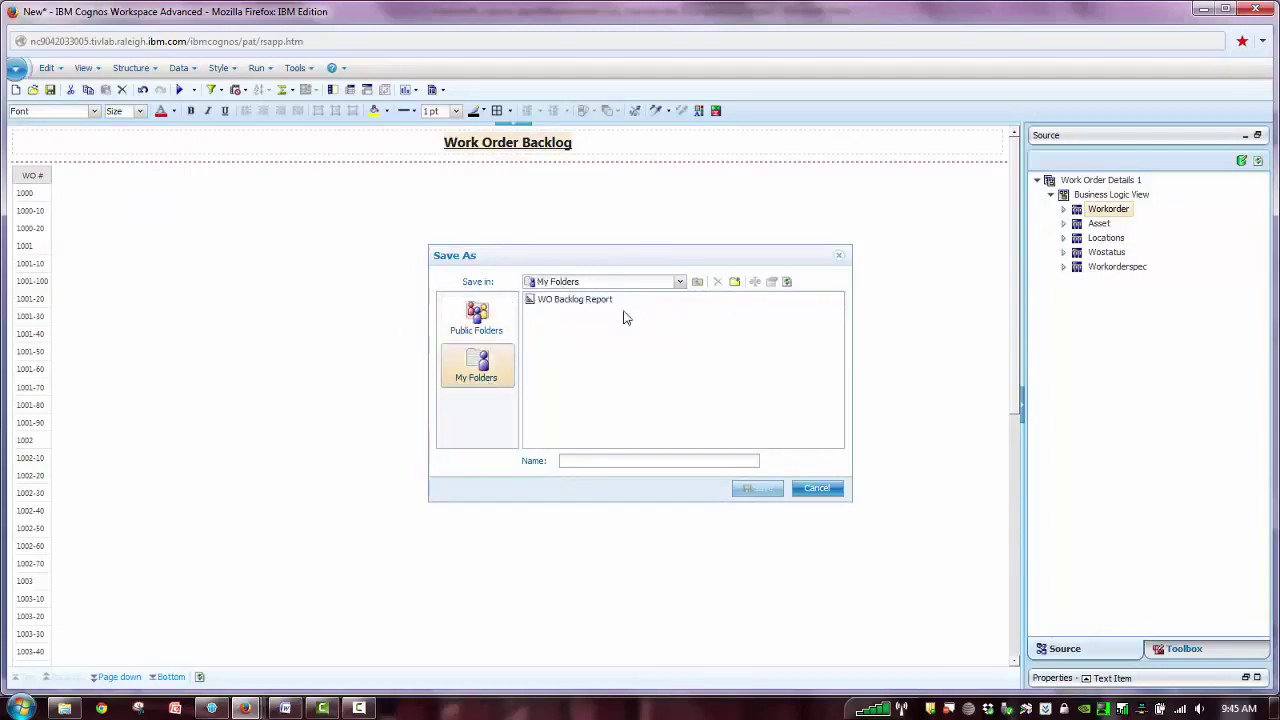
left_click(579, 462)
type("WO Backl")
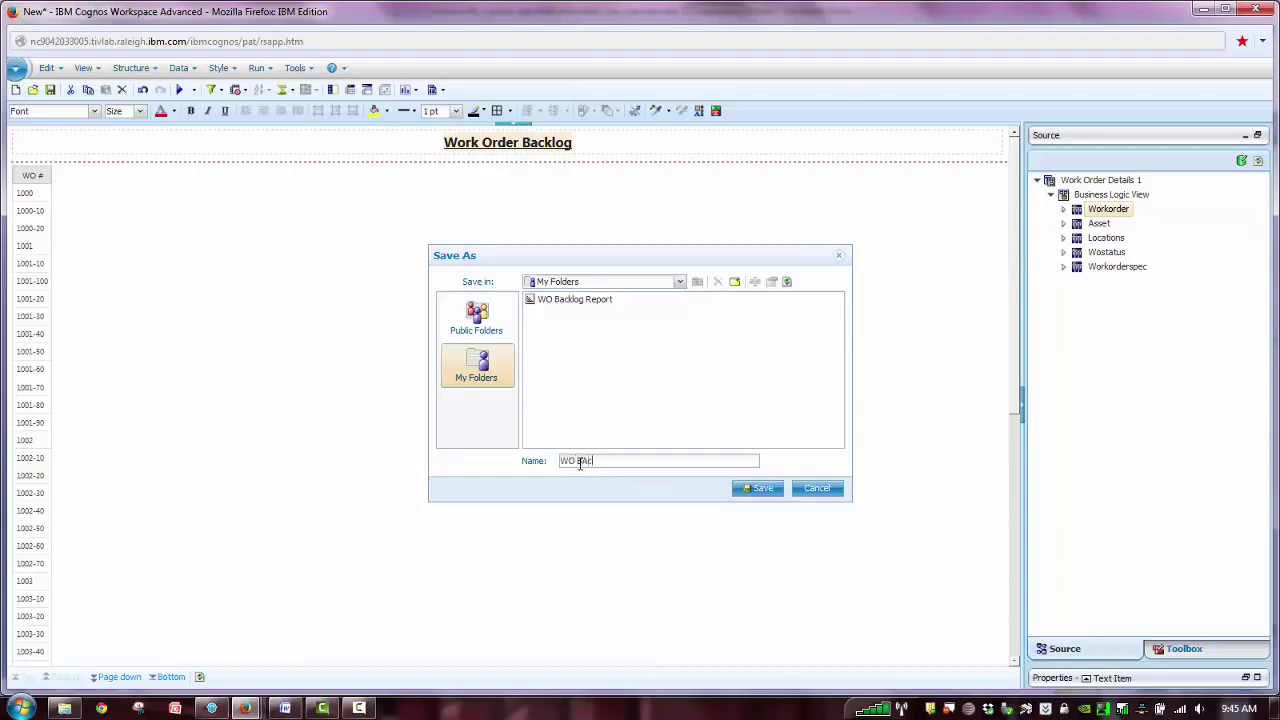
key("BackSpace")
key("BackSpace")
key("BackSpace")
key("BackSpace")
type("acklog Demo report")
left_click(752, 489)
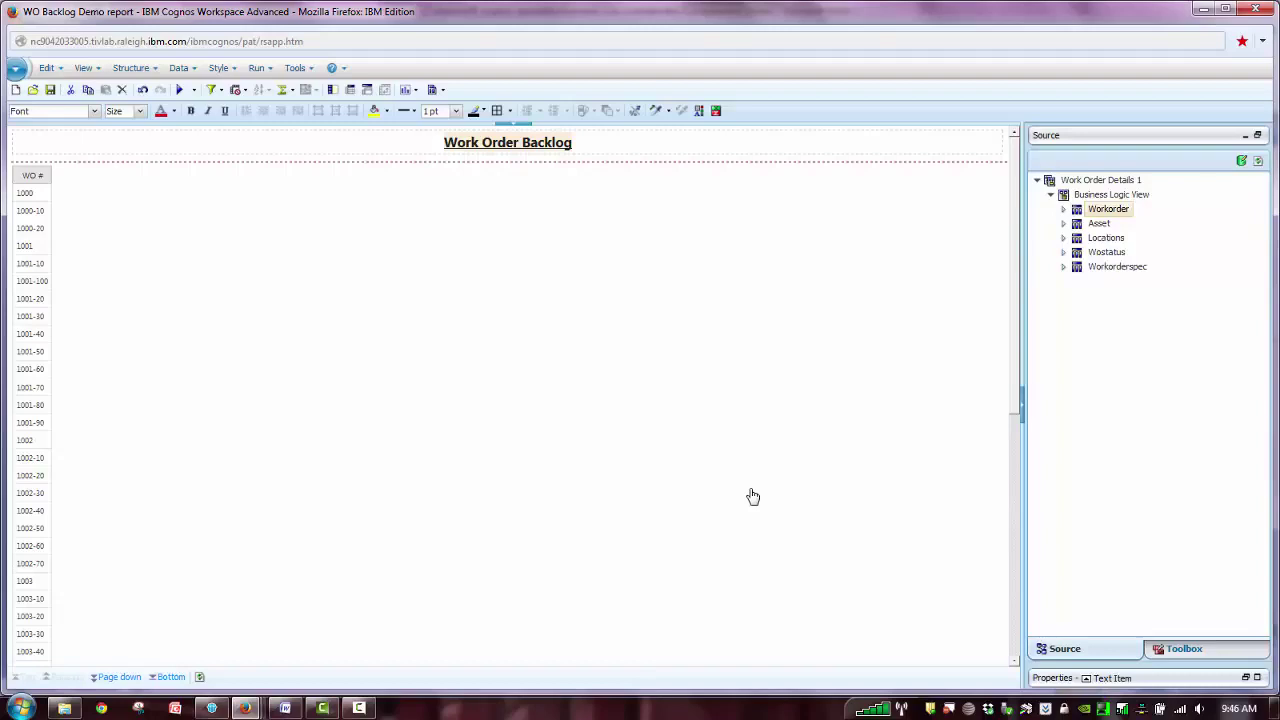
- Filter the report on the Workorder item ISTASK, showing only values less than 1
left_click(43, 196)
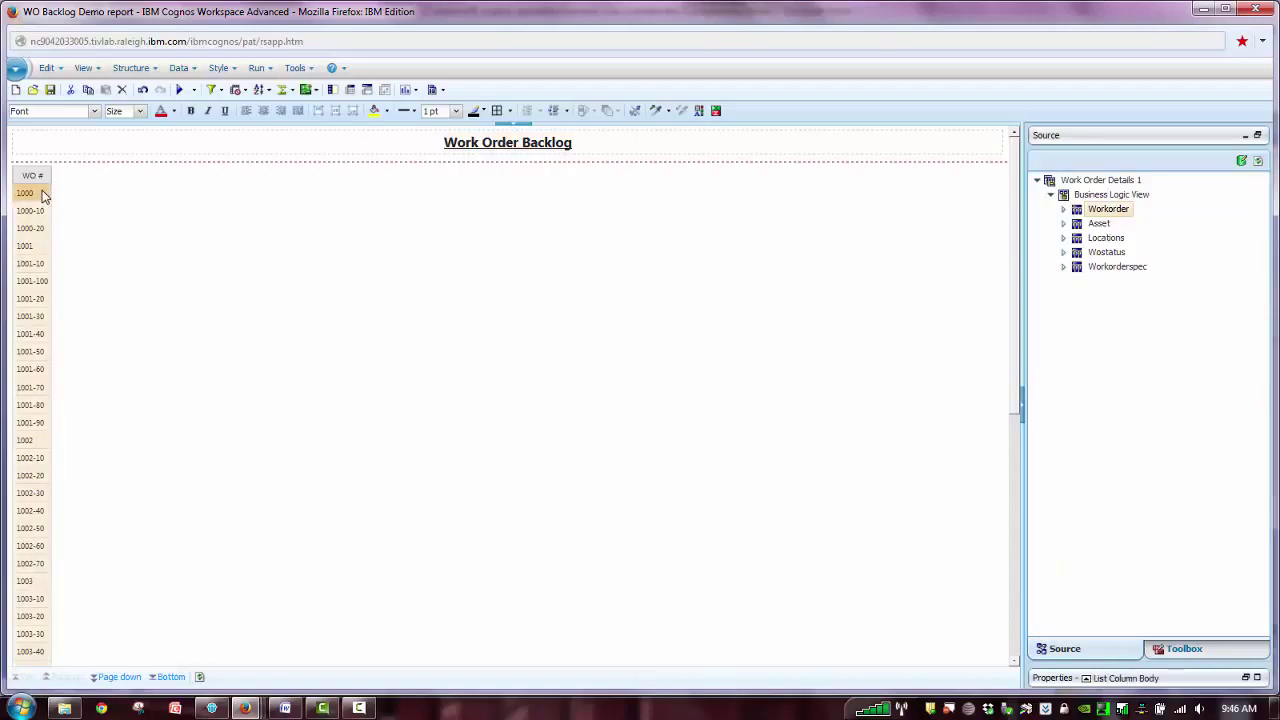
left_click(1064, 210)
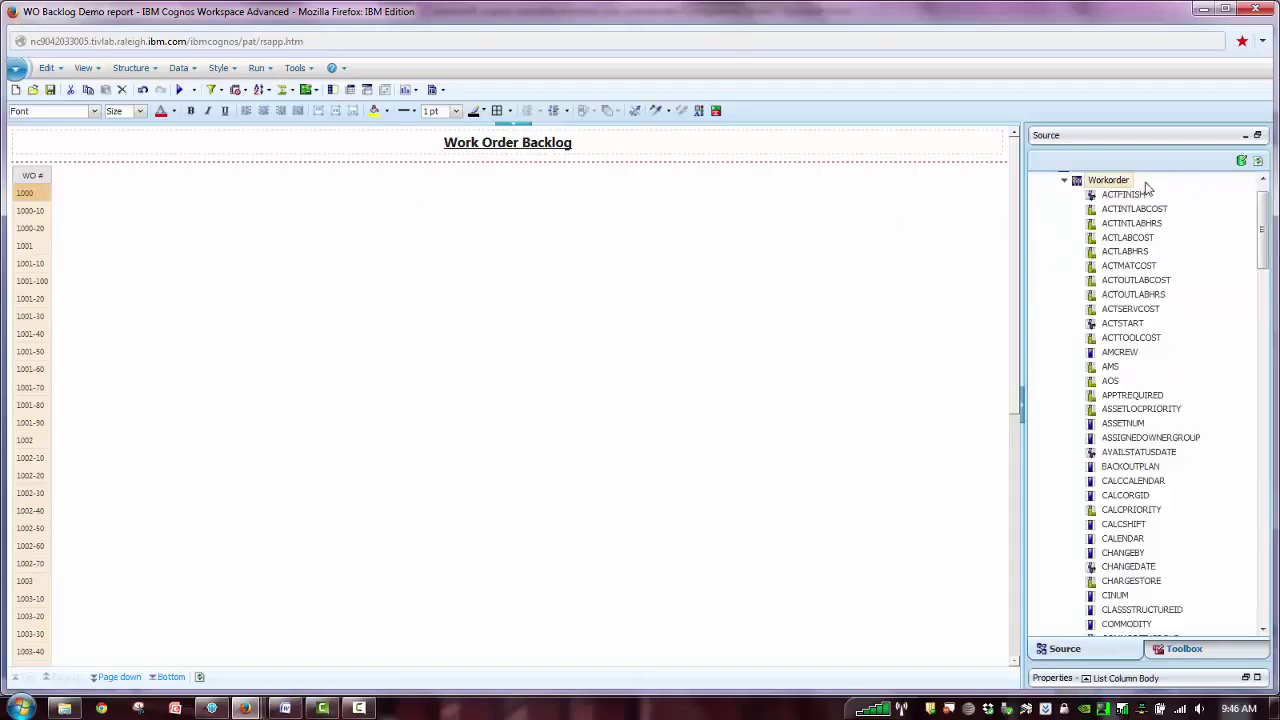
left_click_drag(1260, 250, 1246, 428)
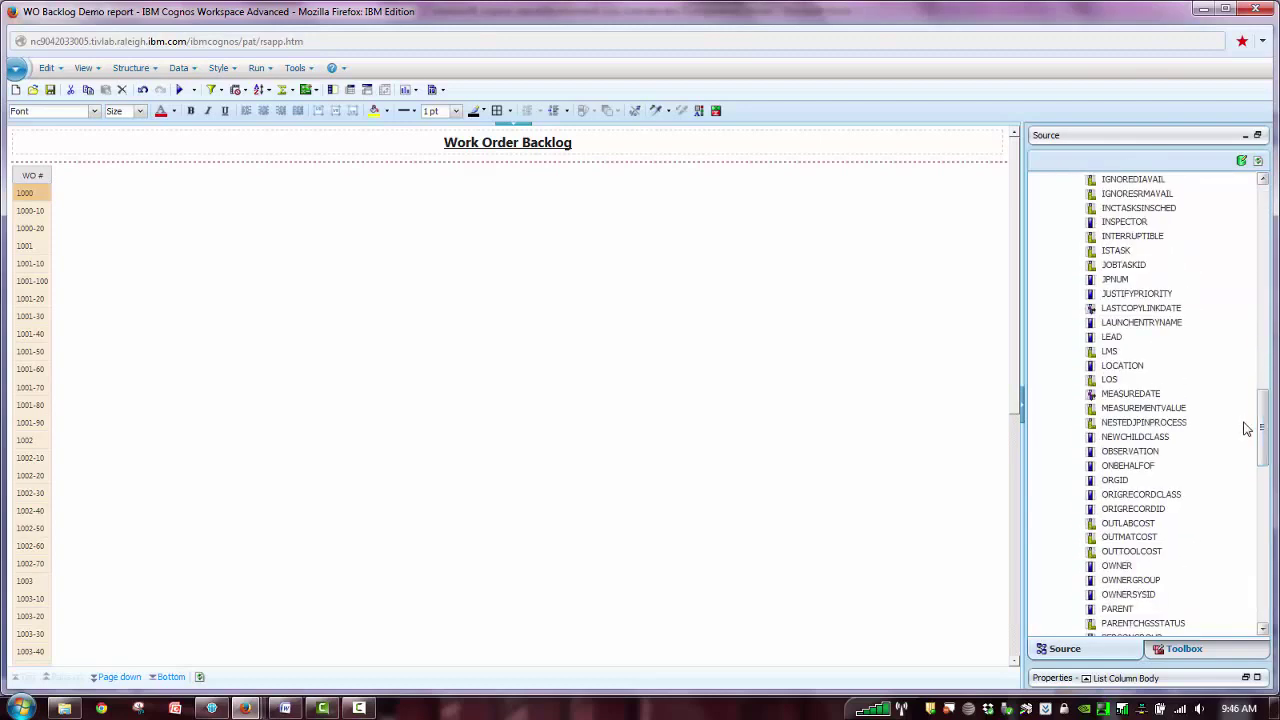
right_click(1114, 256)
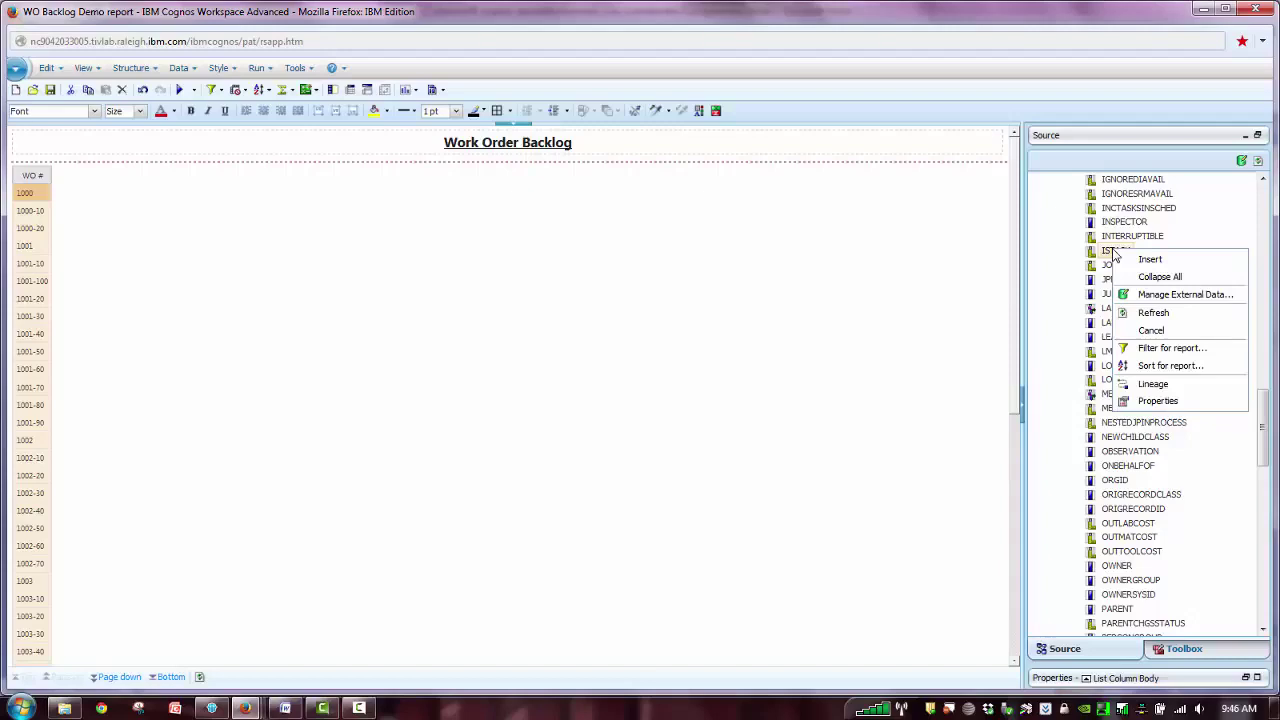
left_click(1175, 348)
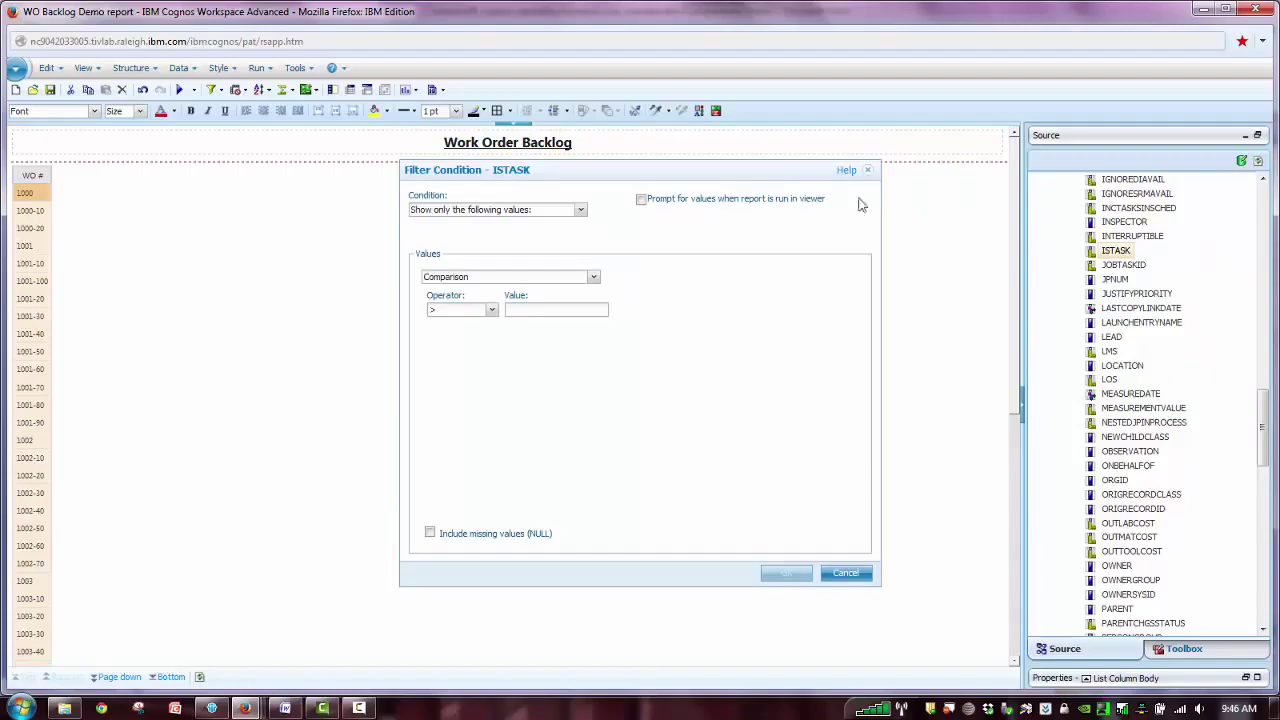
left_click(491, 312)
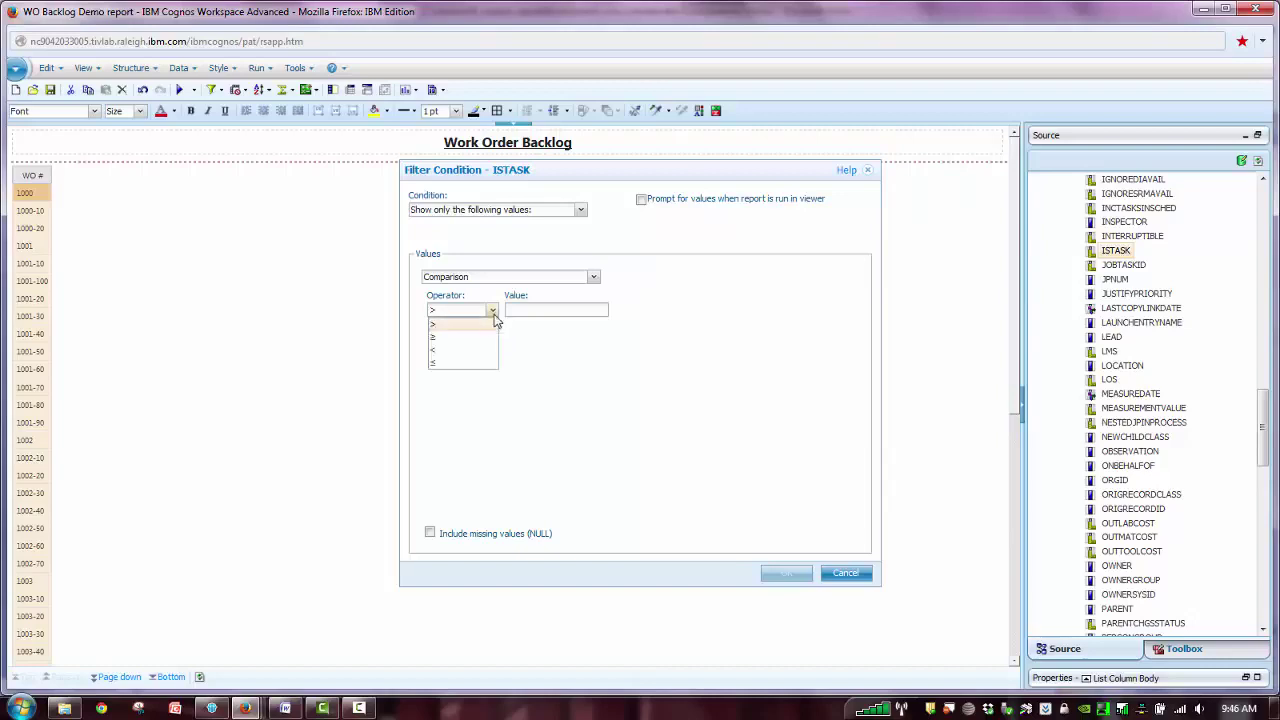
left_click(468, 352)
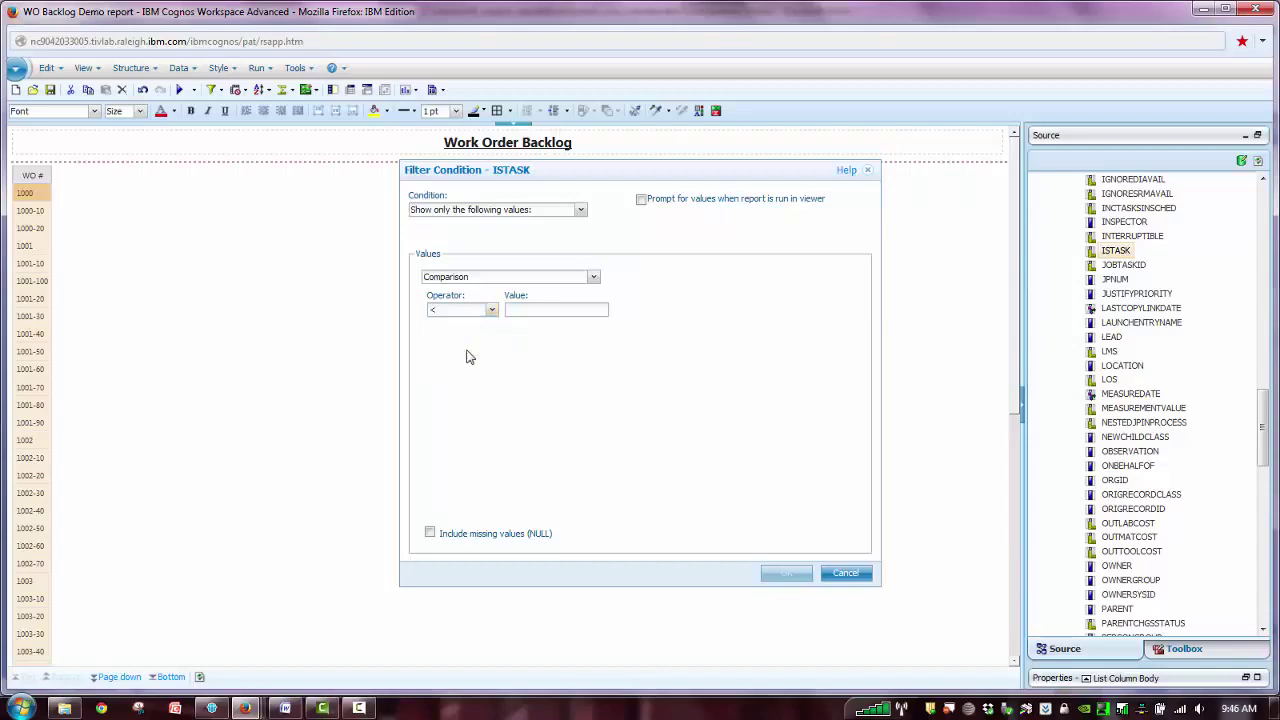
left_click(537, 313)
type("1")
left_click(787, 574)
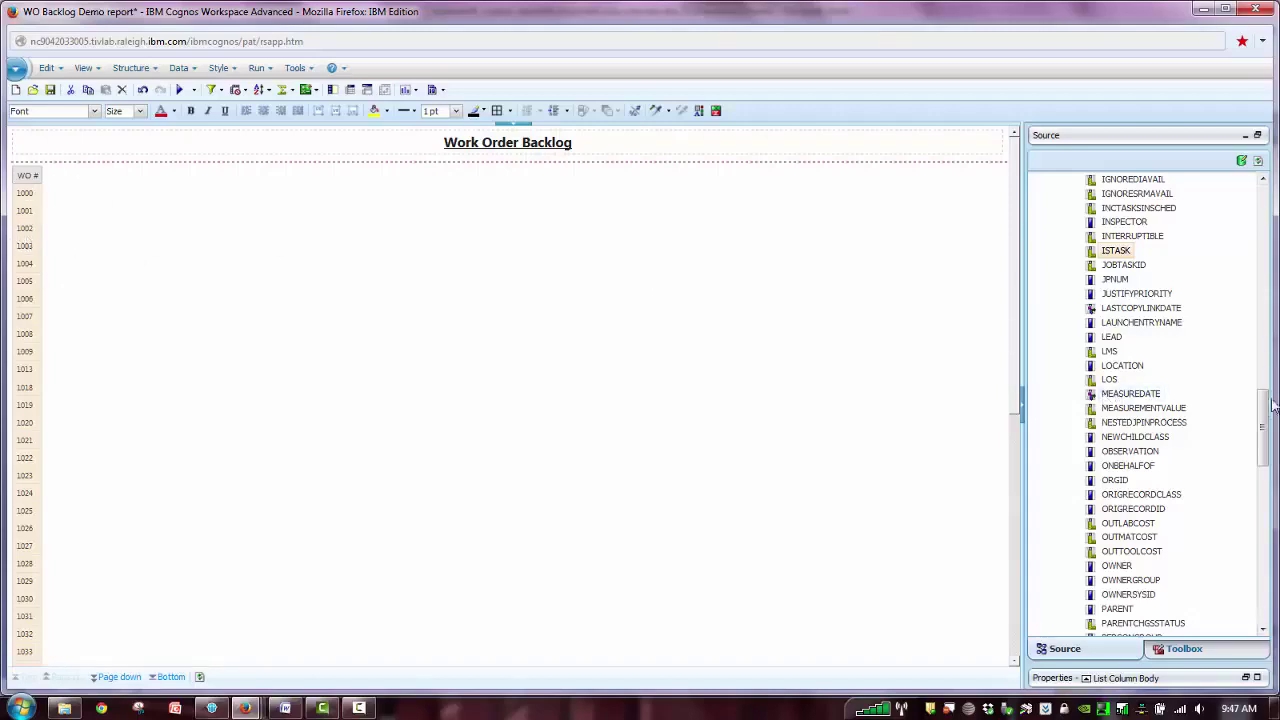
- Add the Workorder items DESCRIPTION and CREWID as list columns after the WO # column
left_click_drag(1265, 411, 1261, 276)
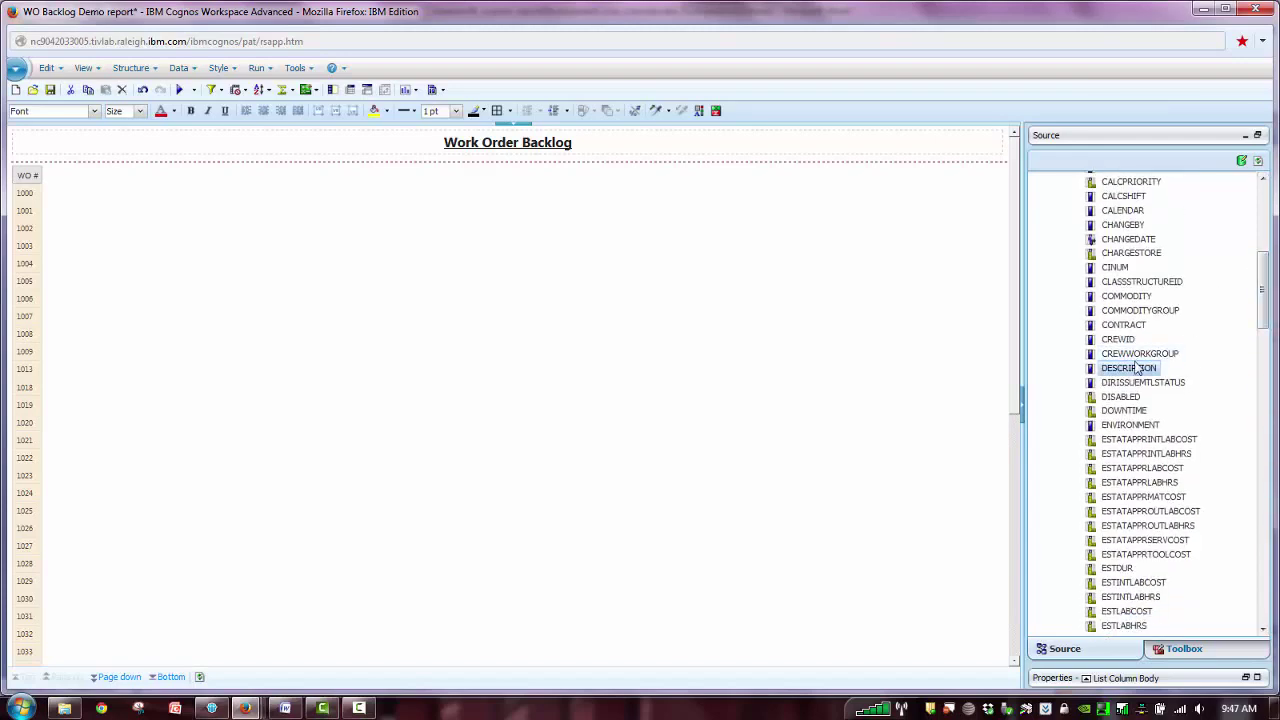
left_click_drag(1137, 370, 41, 204)
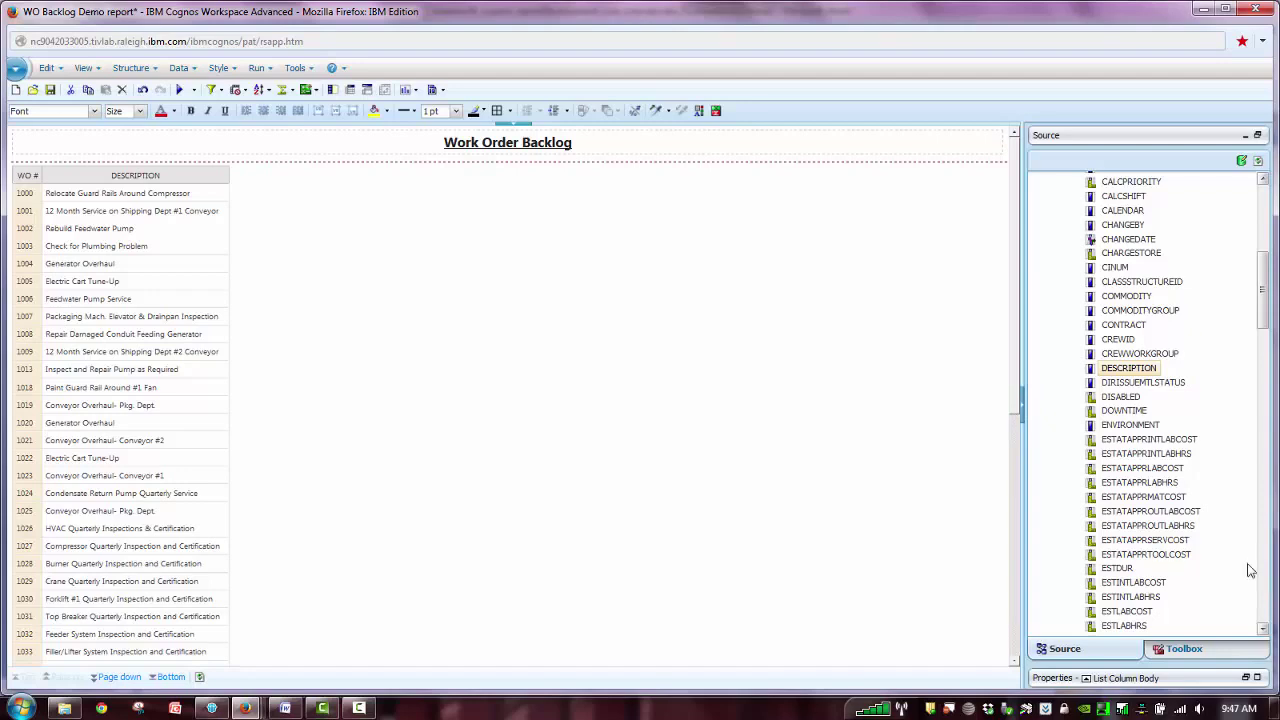
left_click_drag(1128, 340, 230, 190)
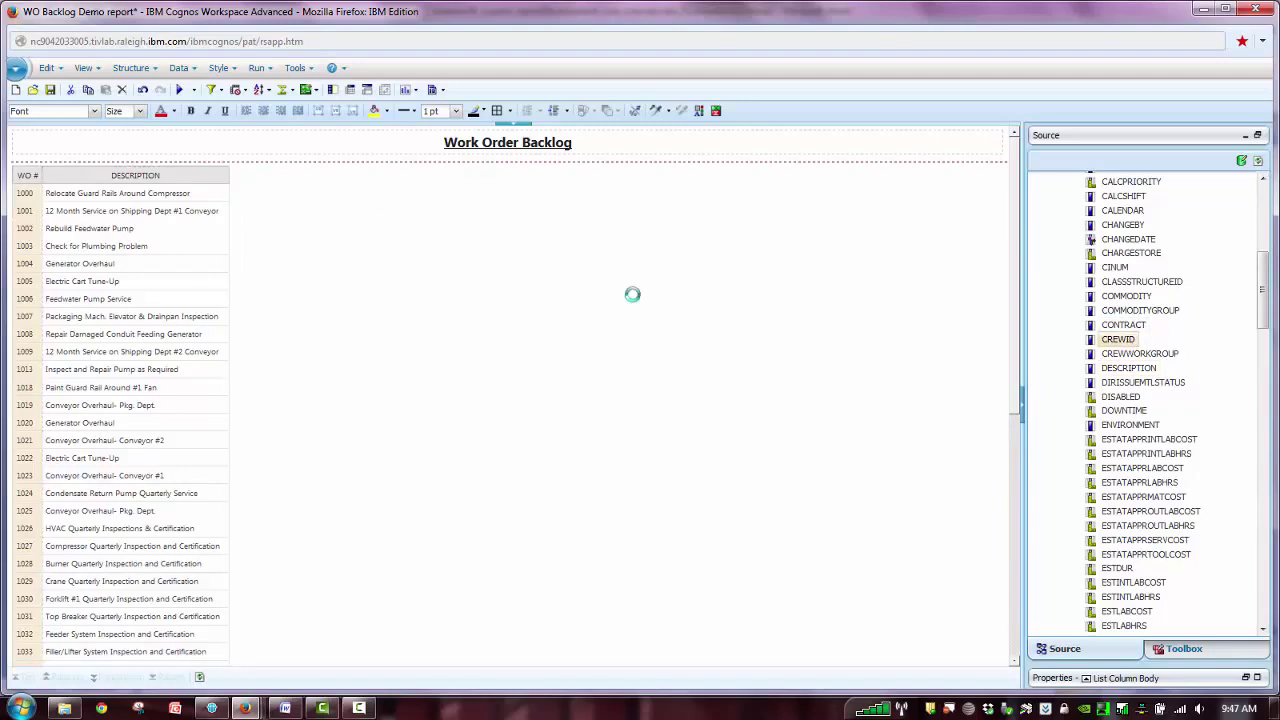
- Add the Workorder items WOPRIORITY and WORKTYPE as list columns after CREWID
left_click(1258, 570)
left_click(1258, 570)
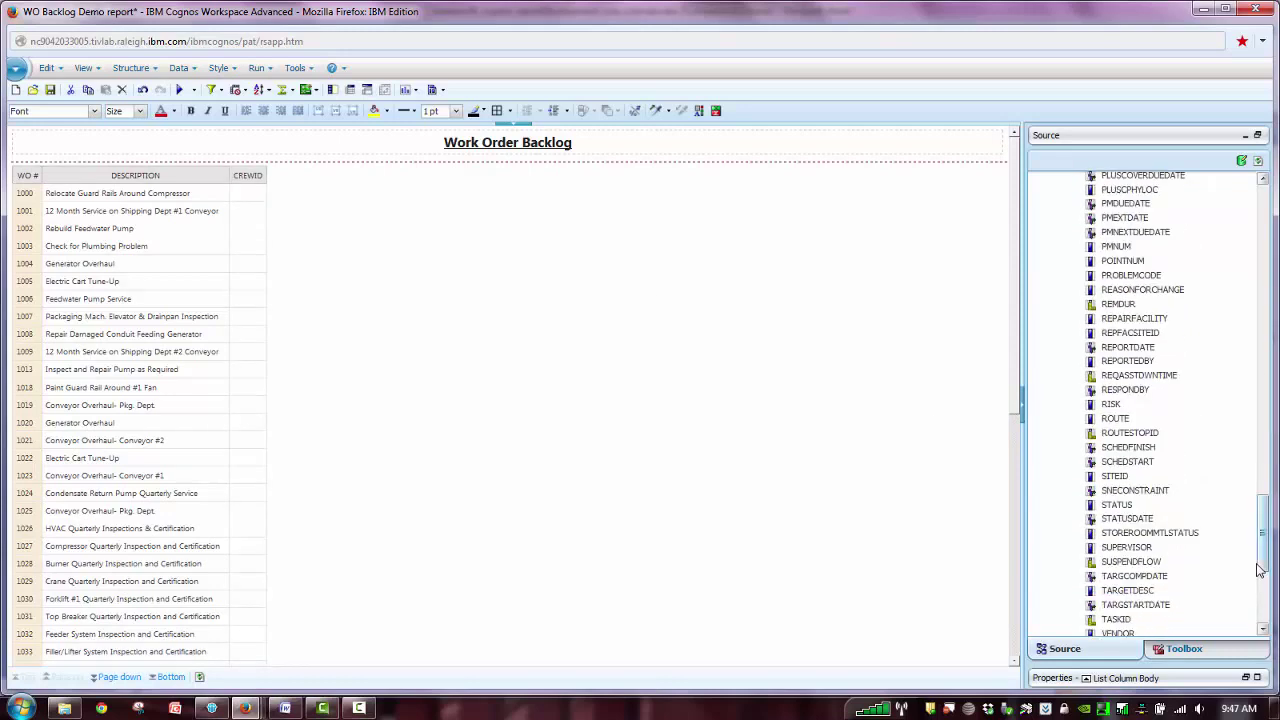
left_click(1258, 570)
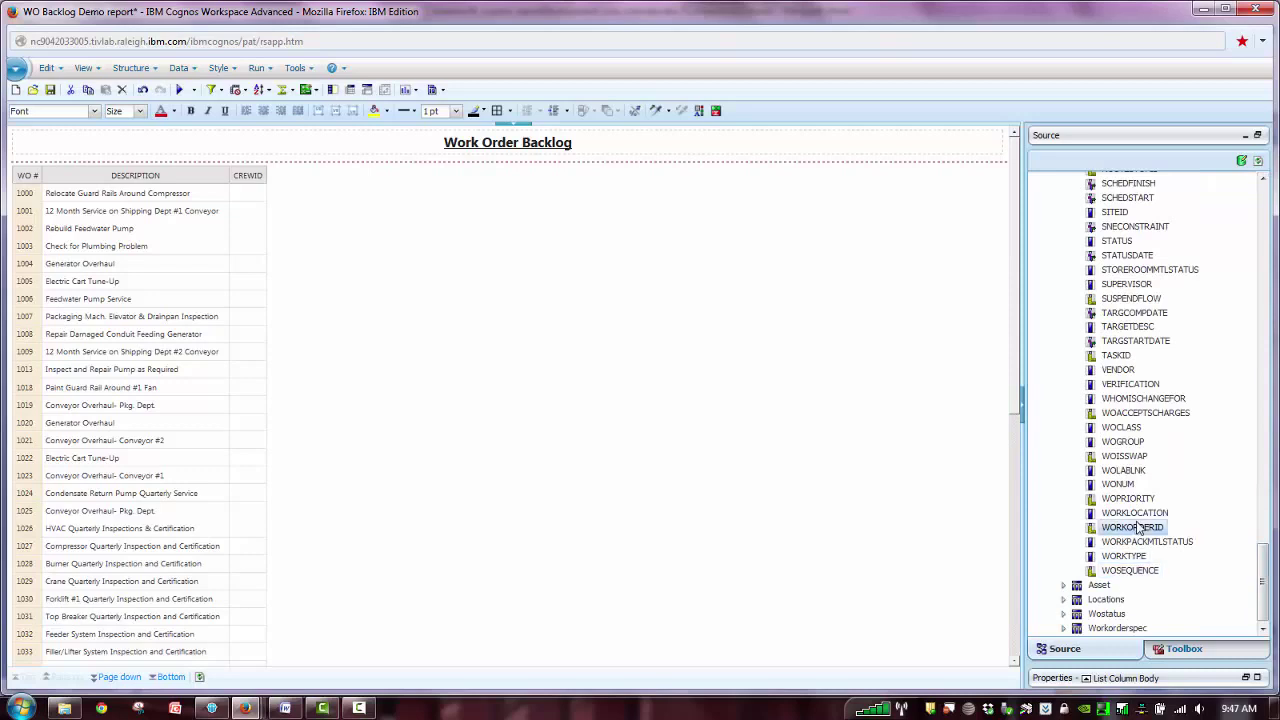
left_click_drag(1128, 498, 267, 203)
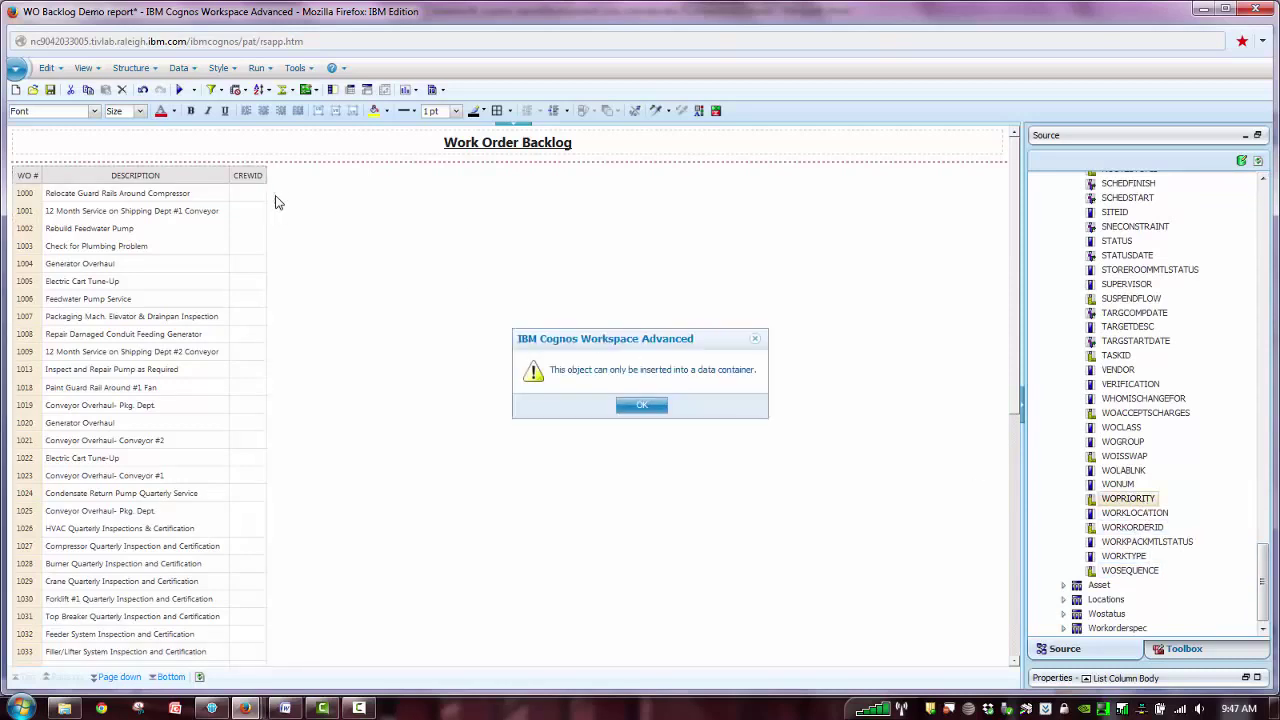
left_click(645, 408)
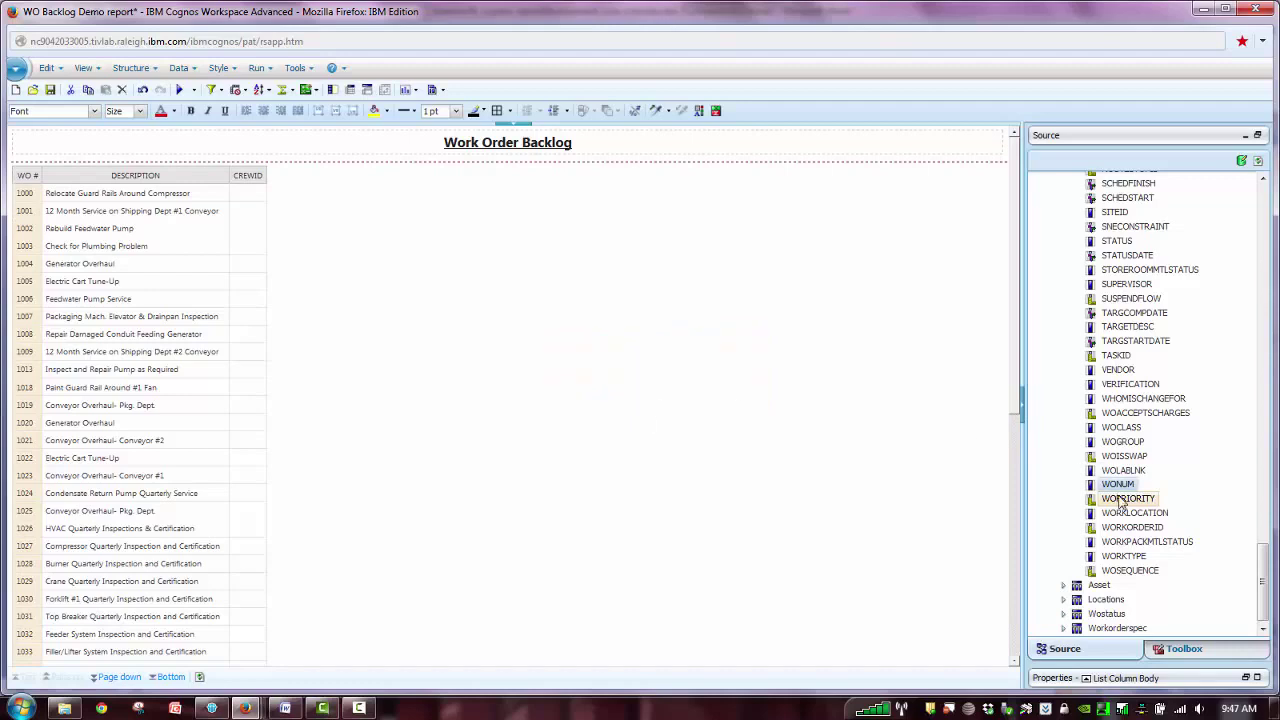
left_click_drag(1125, 500, 263, 263)
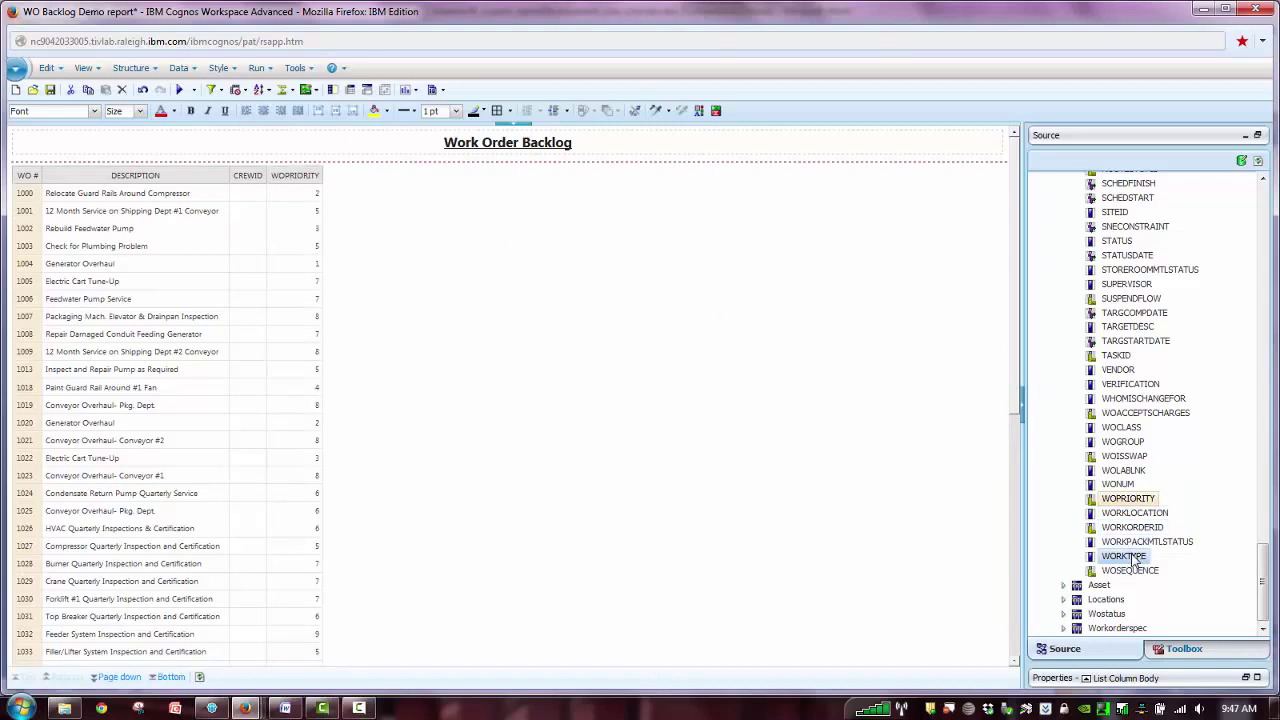
mouse_move(1135, 558)
left_mouse_down()
mouse_move(966, 466)
mouse_move(443, 240)
mouse_move(322, 234)
left_mouse_up()
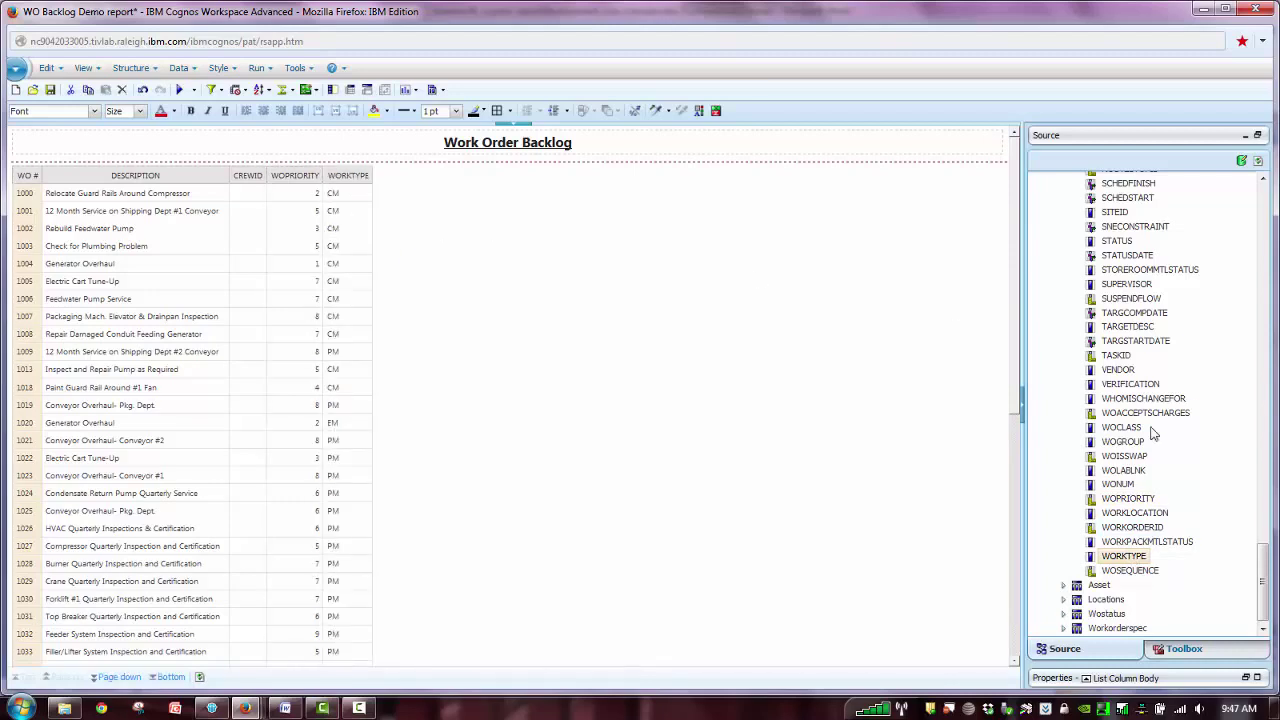
- Insert the STATUS column between CREWID and WOPRIORITY, and add SUPERVISOR after WORKTYPE
left_click(1116, 243)
left_click_drag(746, 197, 268, 193)
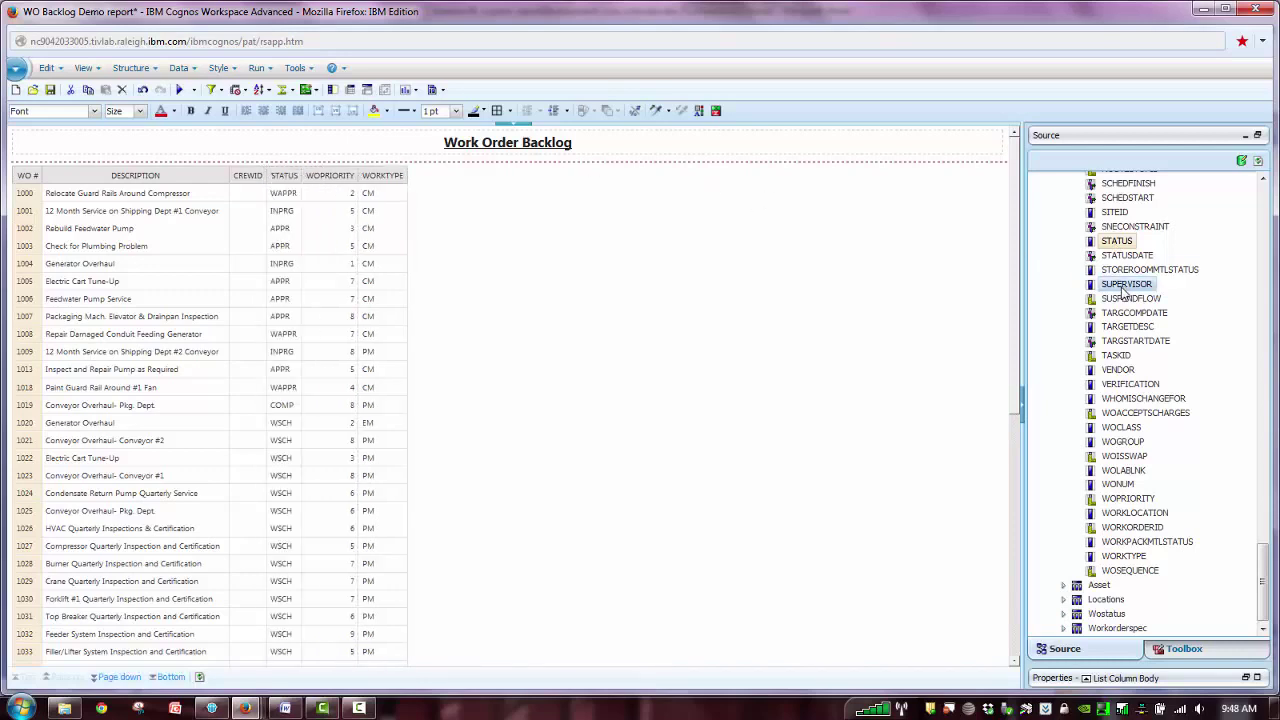
left_click_drag(1124, 288, 405, 195)
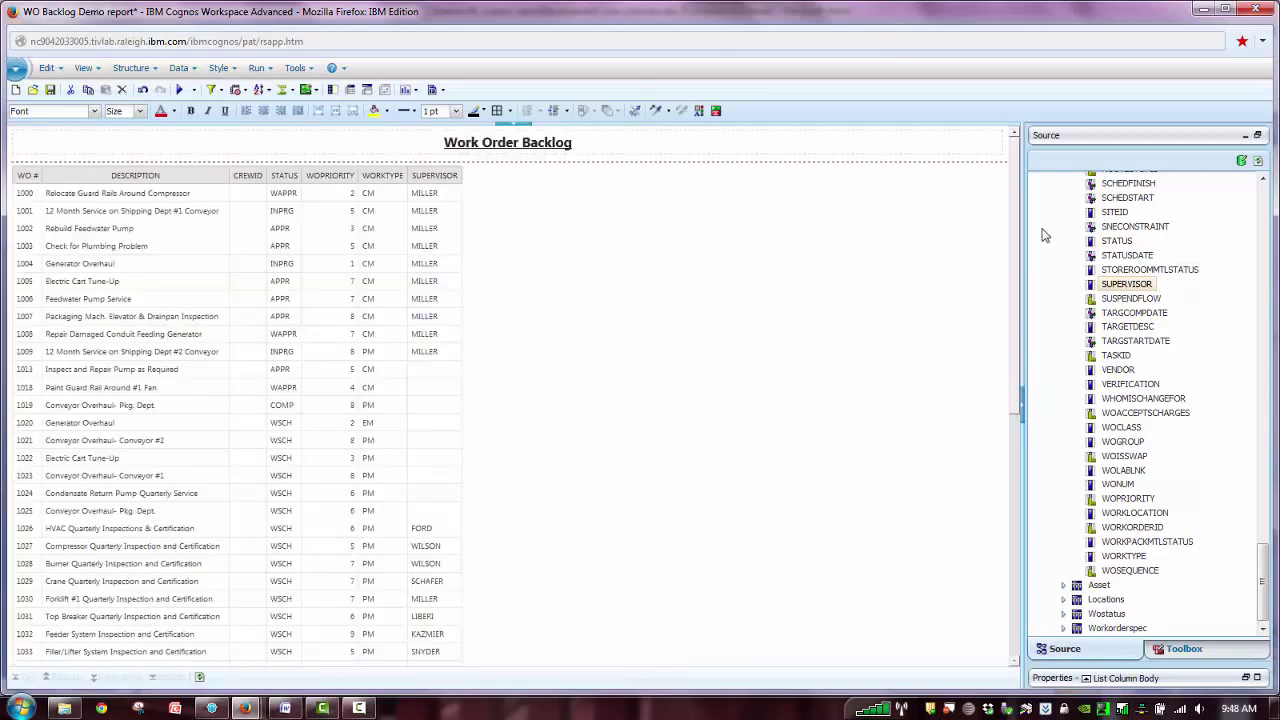
- Add SITEID as the last list column and insert TARGSTARTDATE and TARGCOMPDATE between SUPERVISOR and SITEID
left_click_drag(1116, 213, 460, 200)
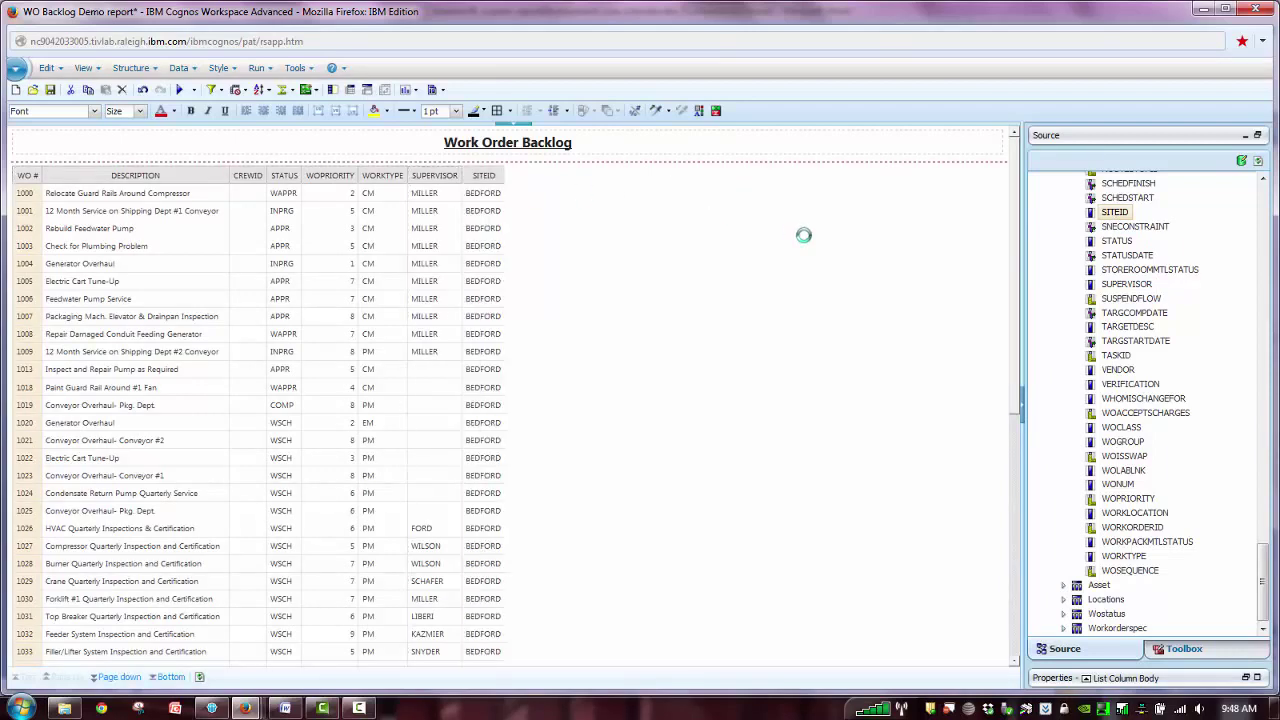
left_click_drag(1115, 341, 466, 206)
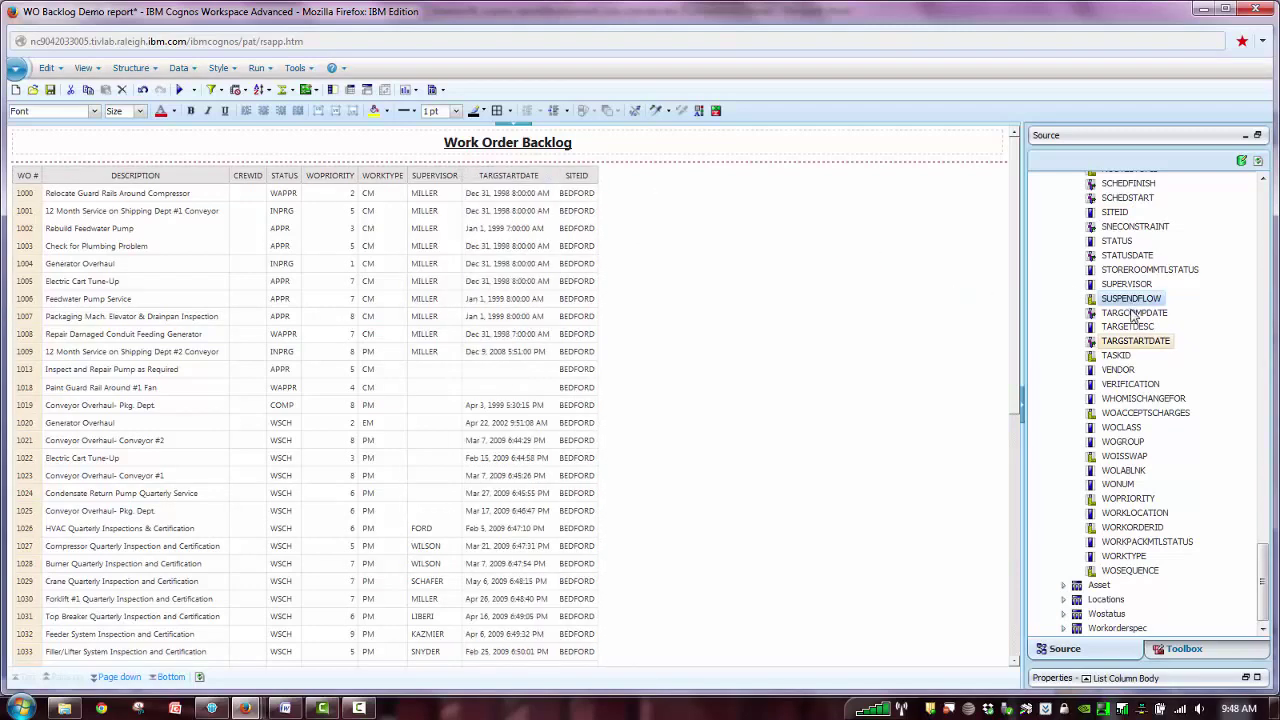
left_click_drag(1132, 313, 556, 201)
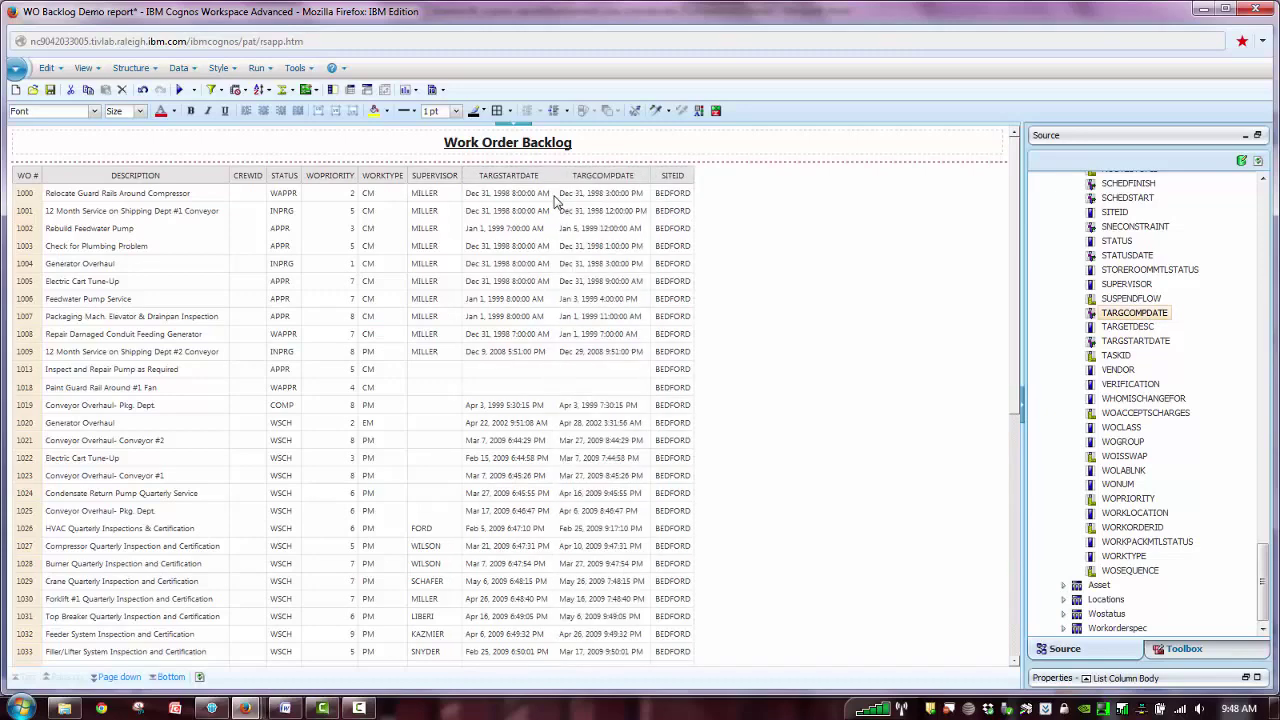
- Insert the Workorder item ASSETNUM between SUPERVISOR and TARGSTARTDATE, and collapse the Workorder item list
scroll(1261, 204, "up", 15)
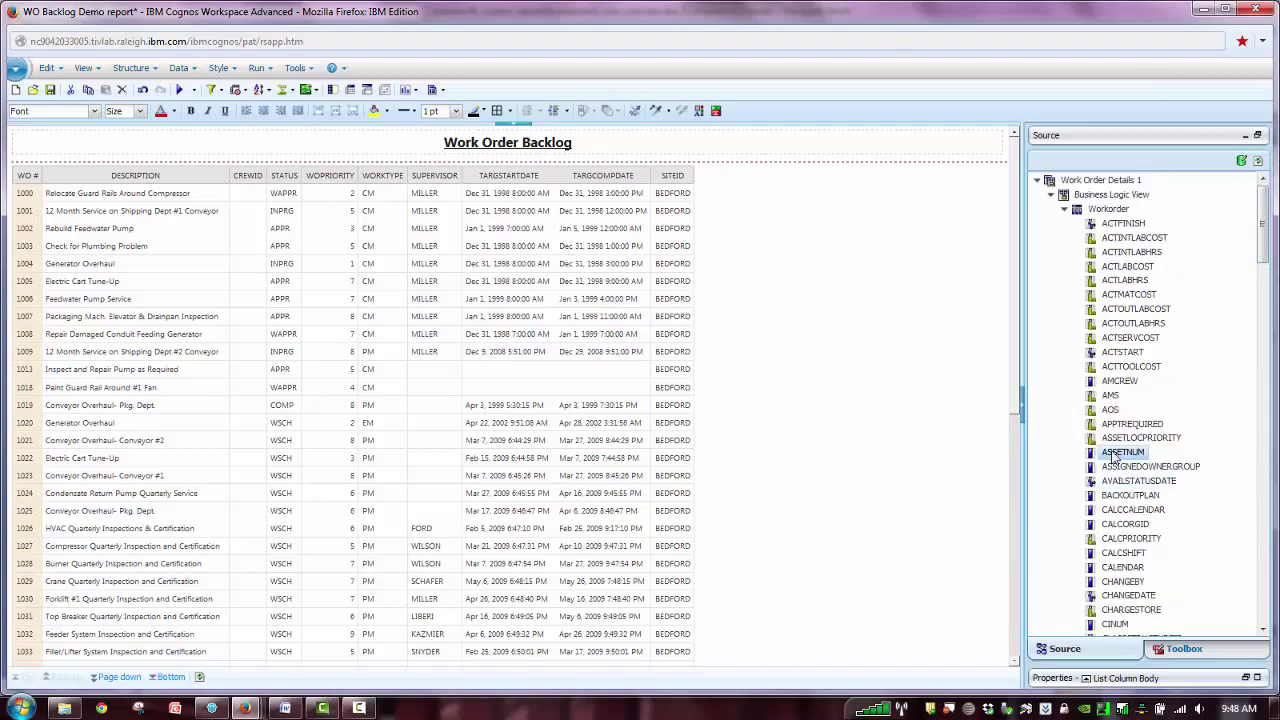
left_click_drag(1113, 455, 463, 188)
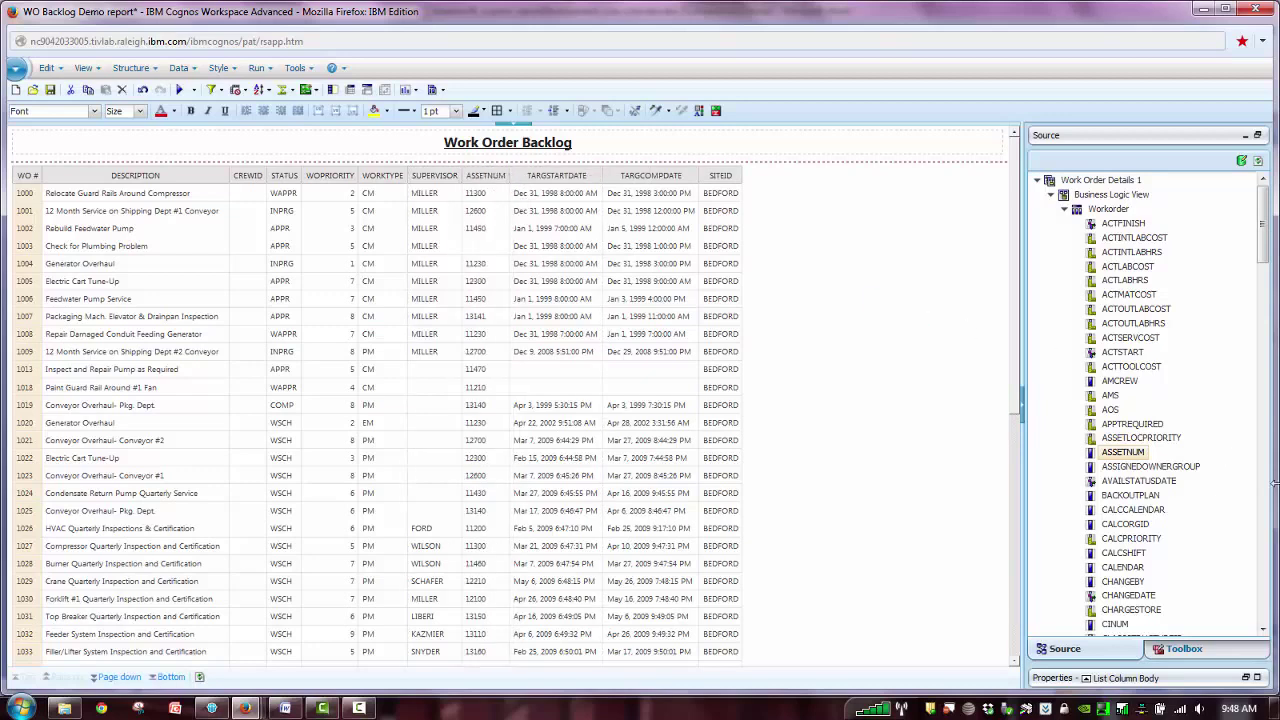
left_click(1064, 211)
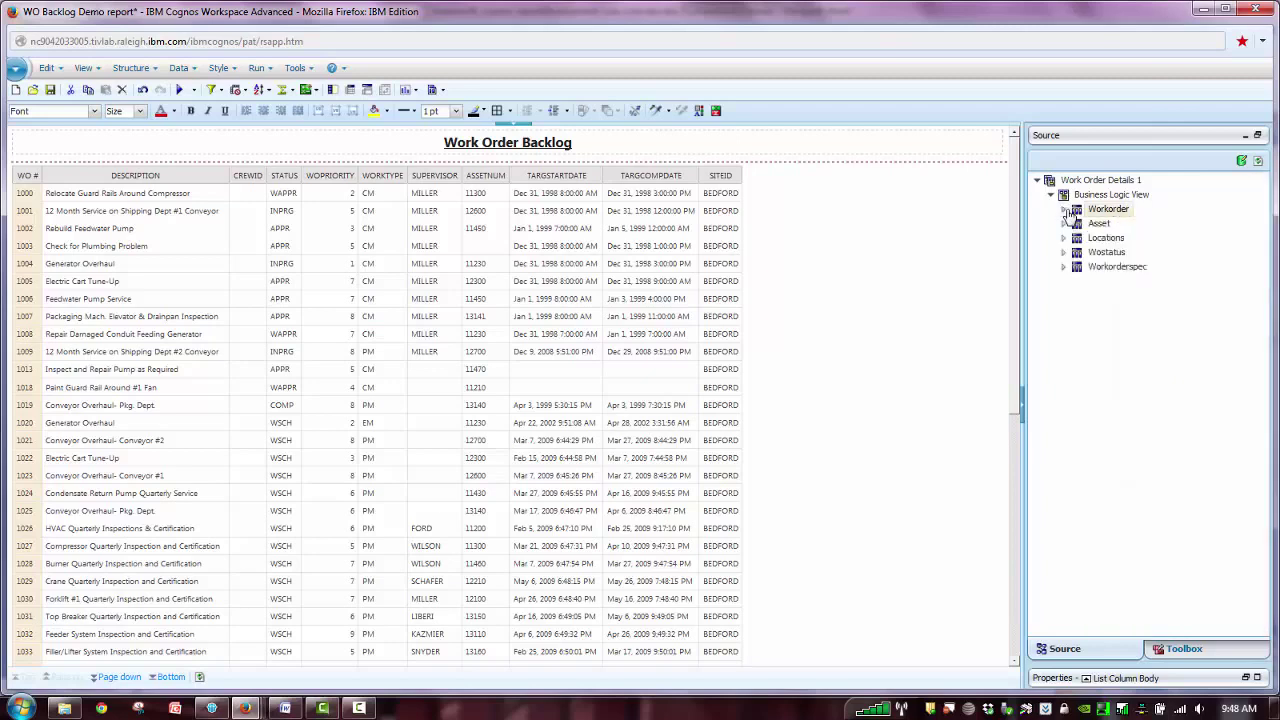
- Insert the Asset item MANUFACTURER as a list column between ASSETNUM and TARGSTARTDATE
left_click(1064, 224)
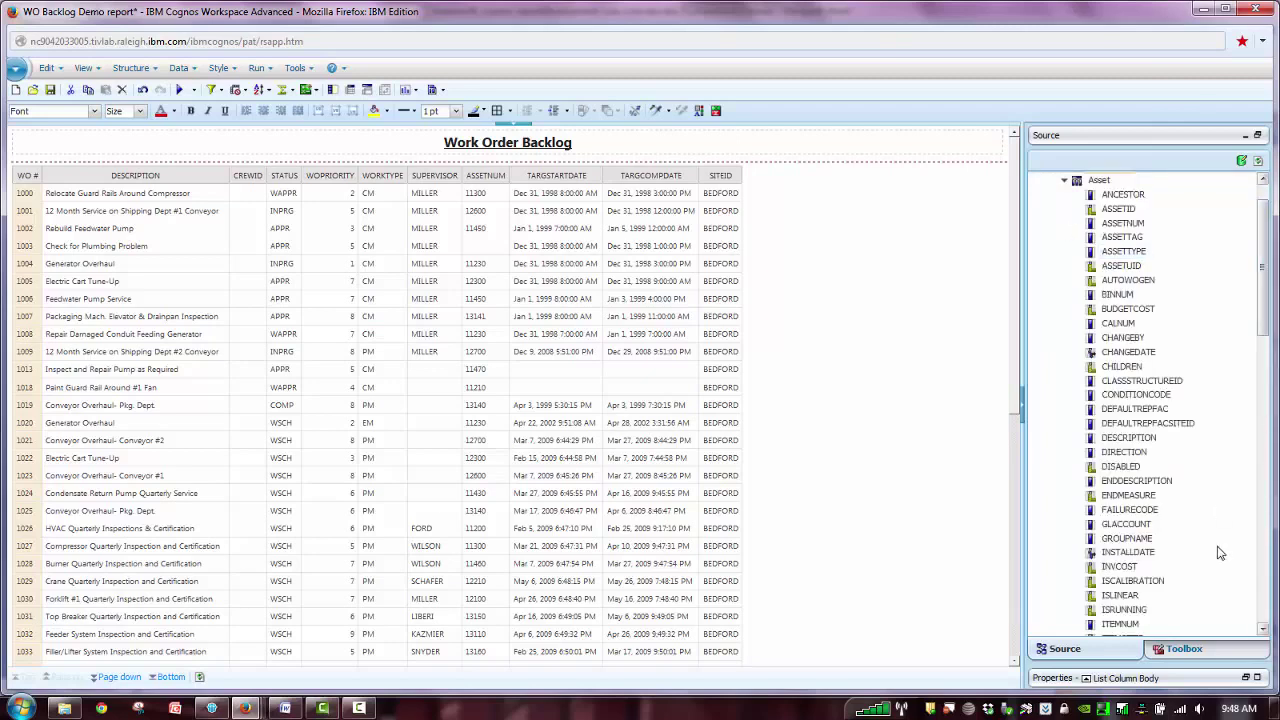
left_click(1263, 629)
scroll(1263, 629, "down", 5)
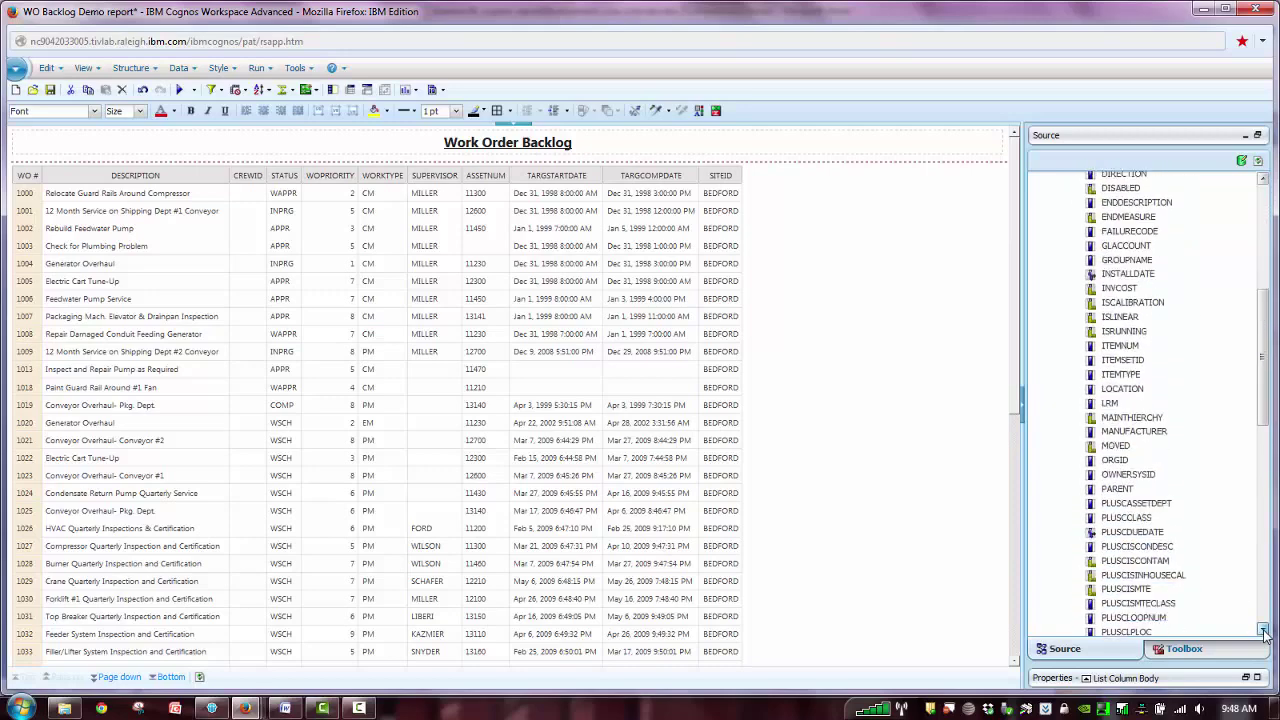
left_click_drag(1127, 338, 510, 200)
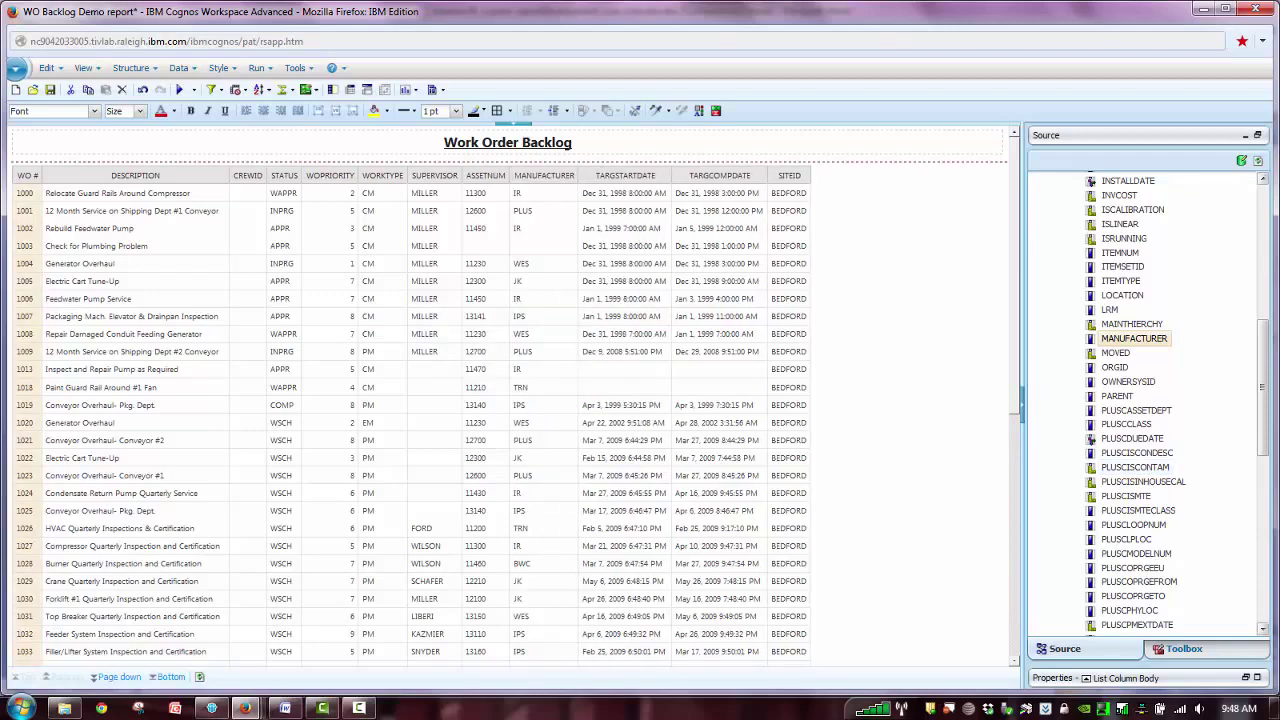
- Insert the Asset item WARRANTYEXPDATE as a list column between MANUFACTURER and TARGSTARTDATE
left_click(1266, 597)
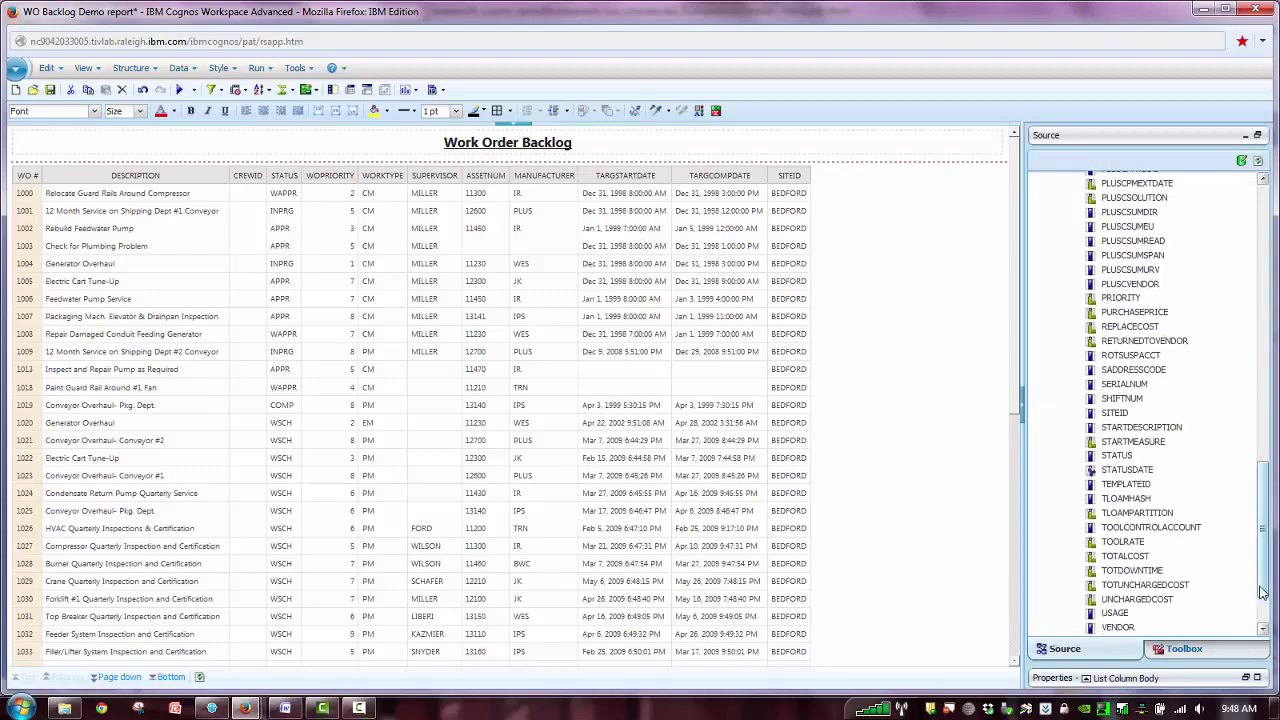
left_click(1262, 622)
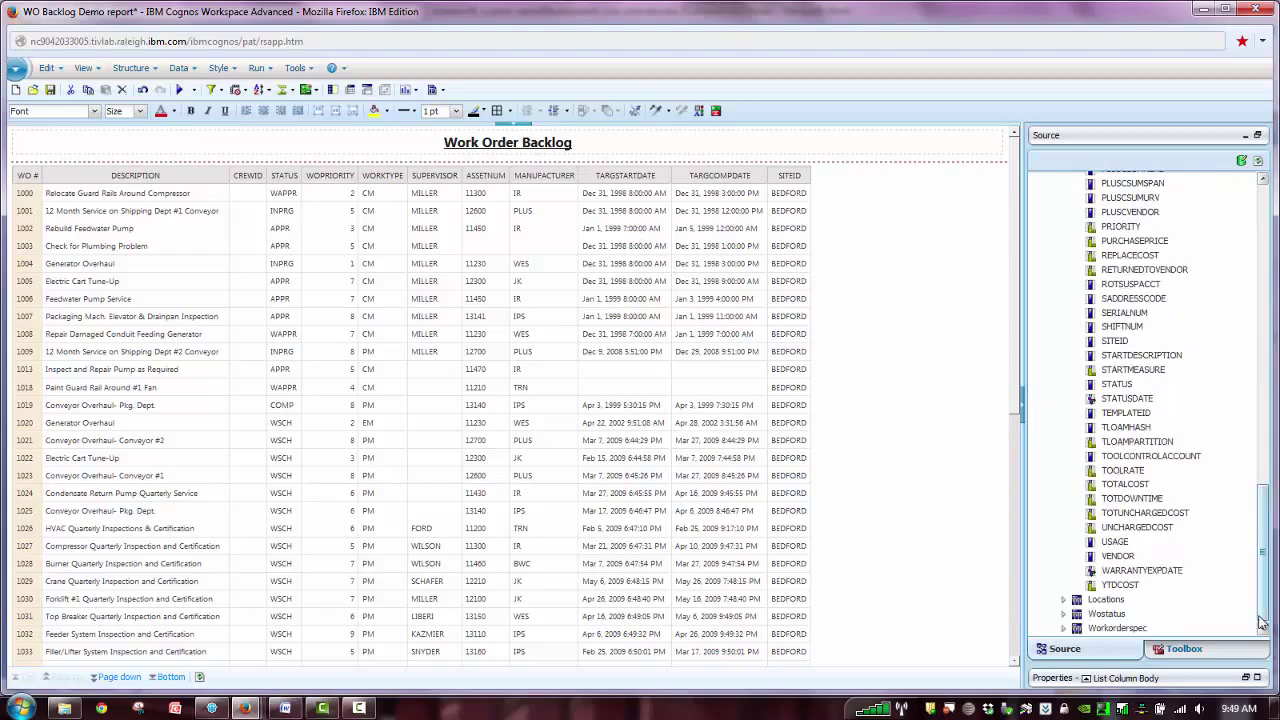
left_click_drag(1140, 571, 580, 183)
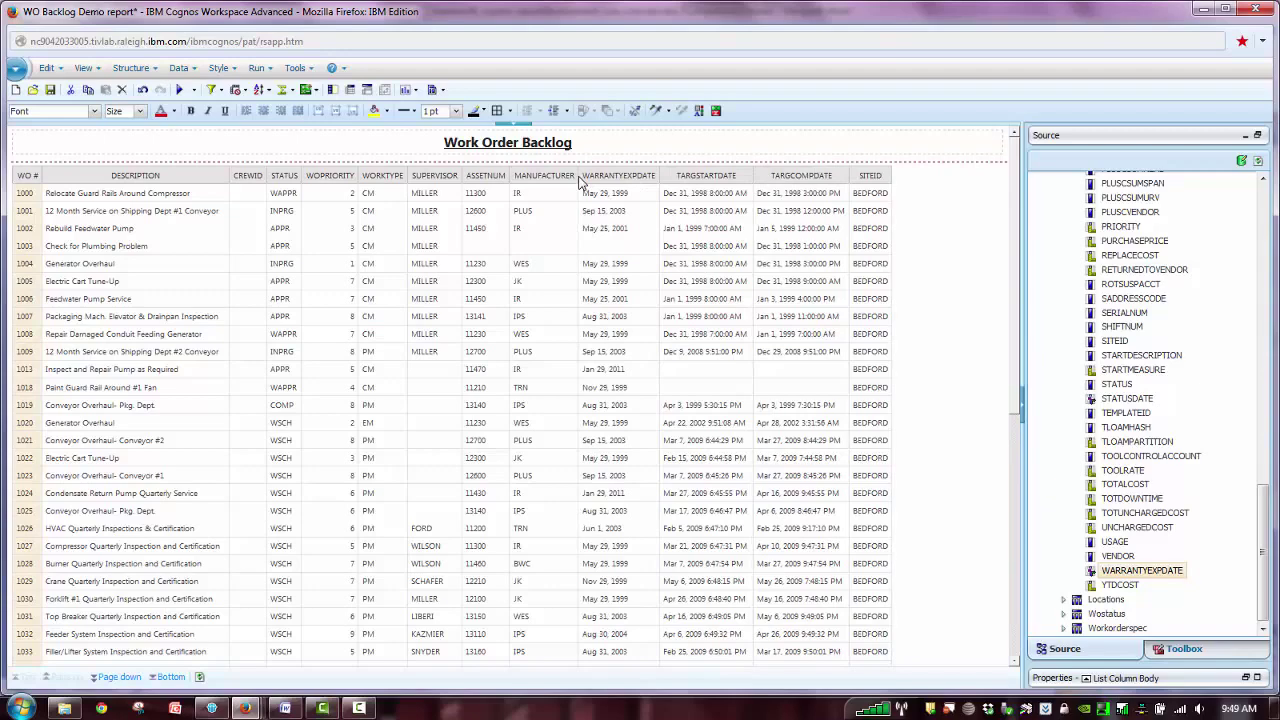
- Delete the CREWID column from the work order list
left_click(109, 679)
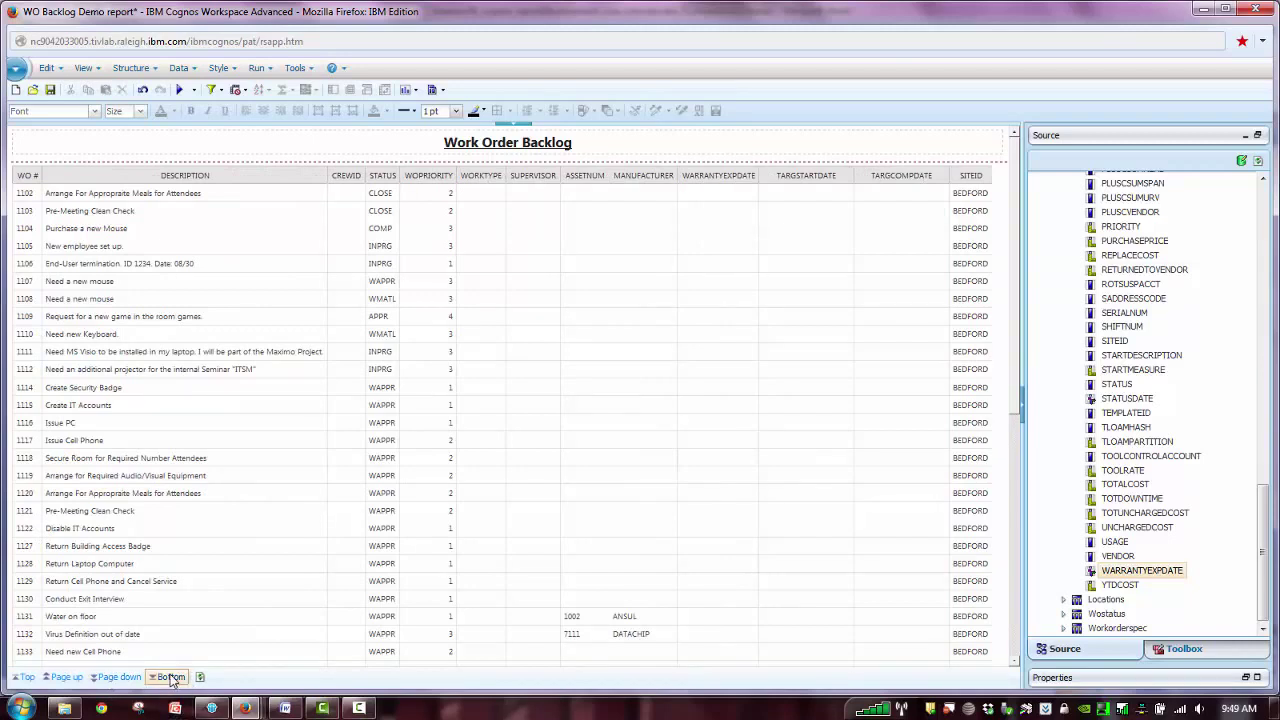
left_click(170, 677)
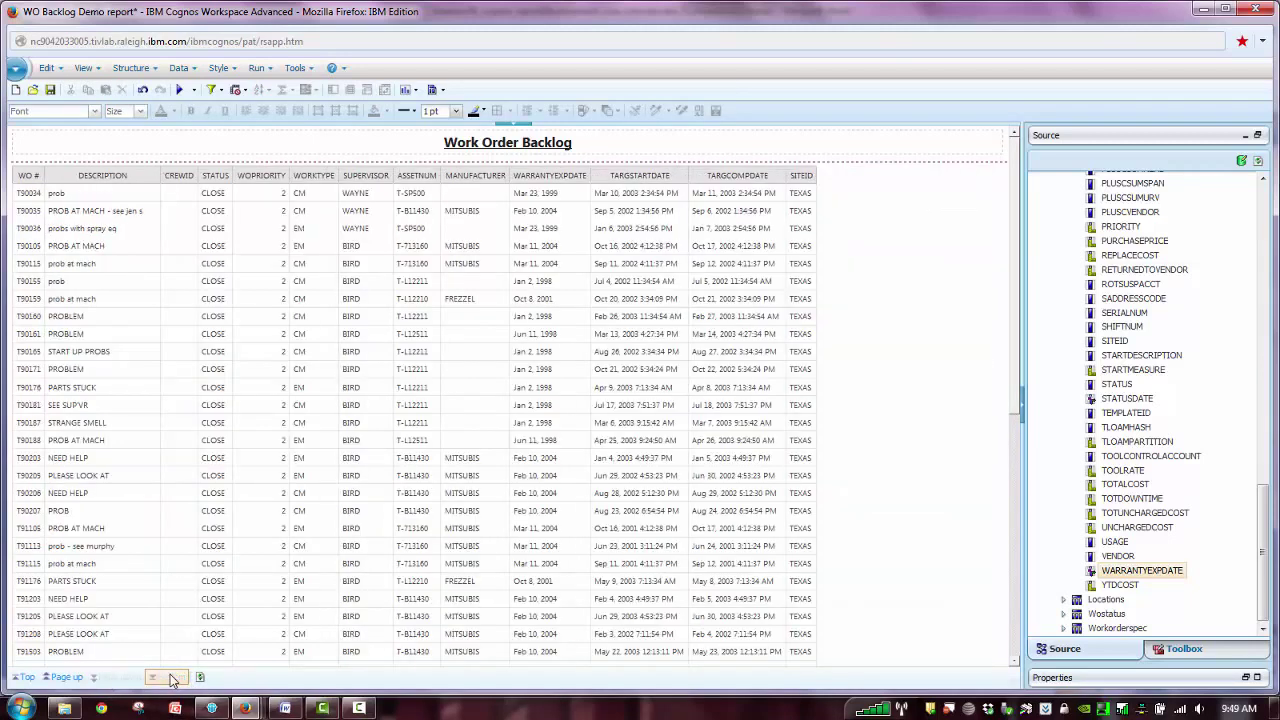
left_click(22, 677)
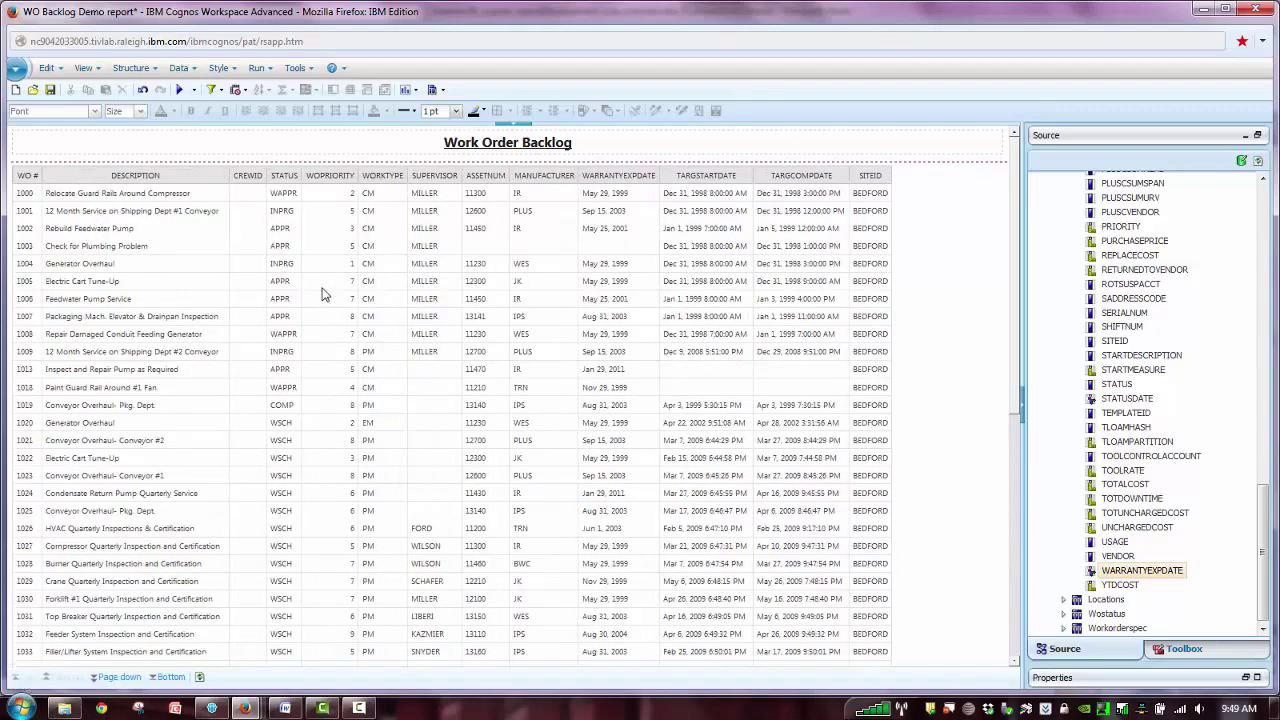
left_click(248, 177)
right_click(248, 184)
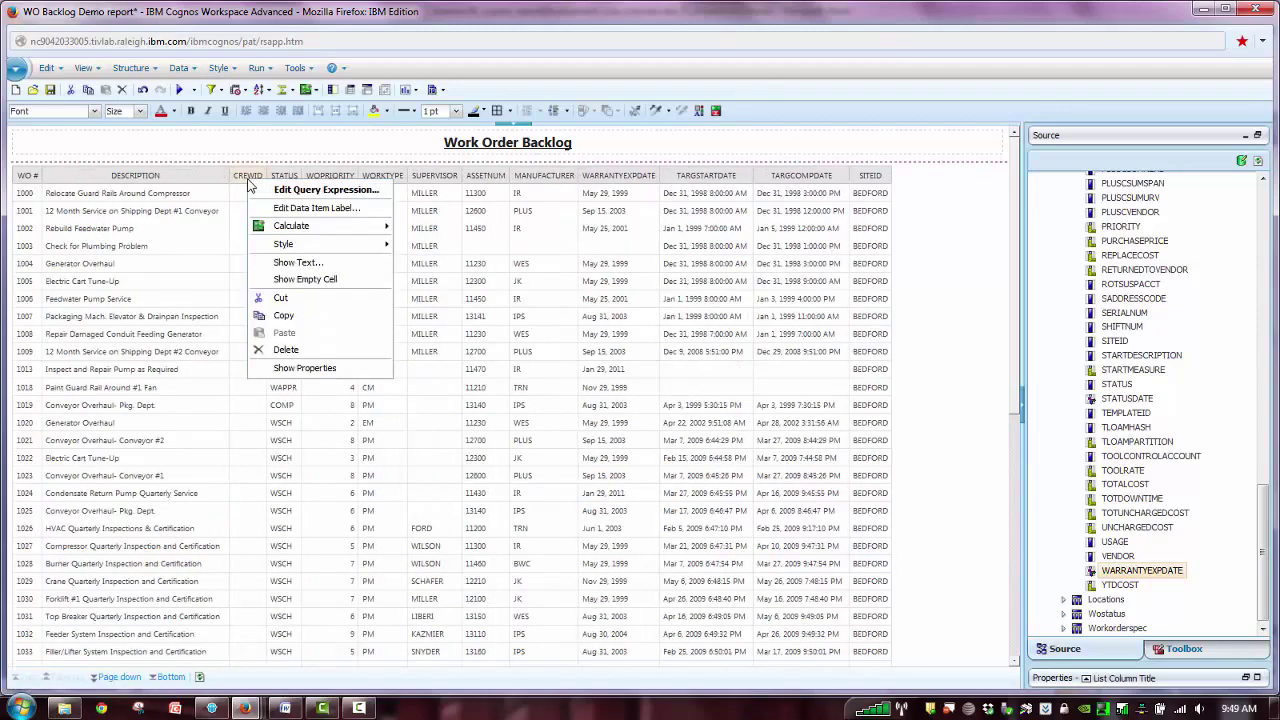
left_click(301, 355)
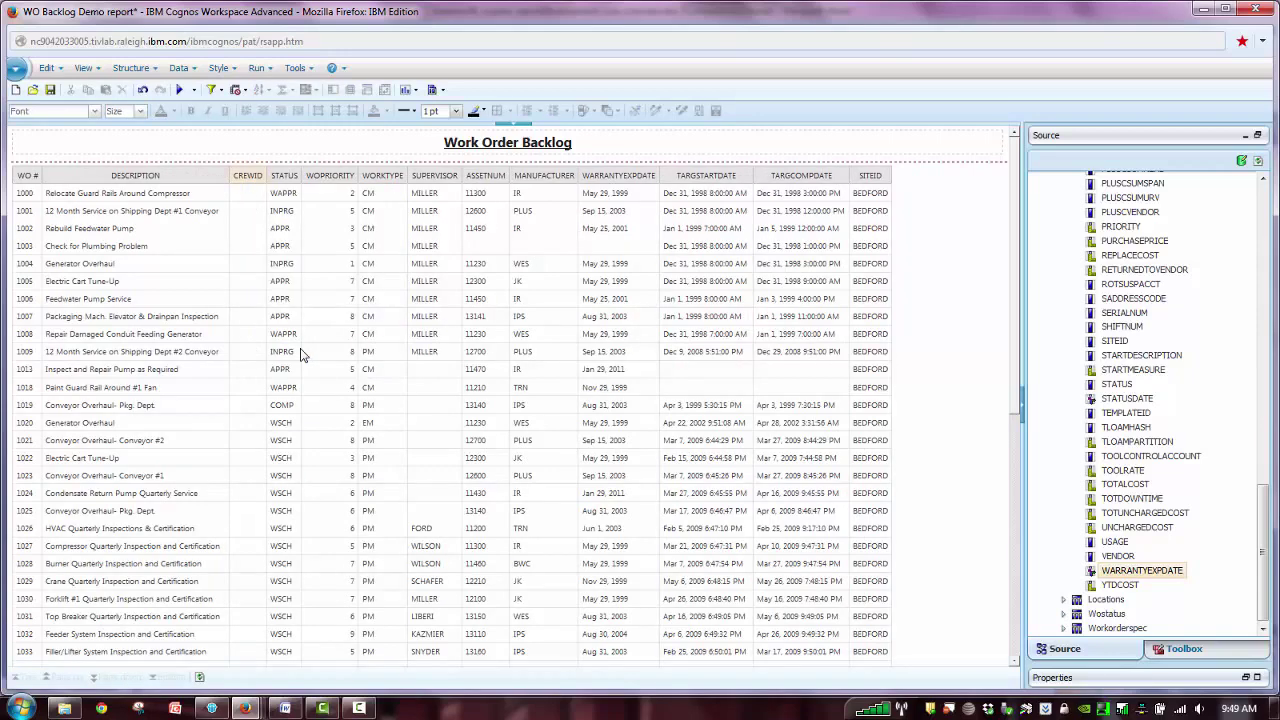
- Insert the Workorder item LOCATION as a list column between SUPERVISOR and ASSETNUM
left_click(1262, 205)
left_click(1262, 205)
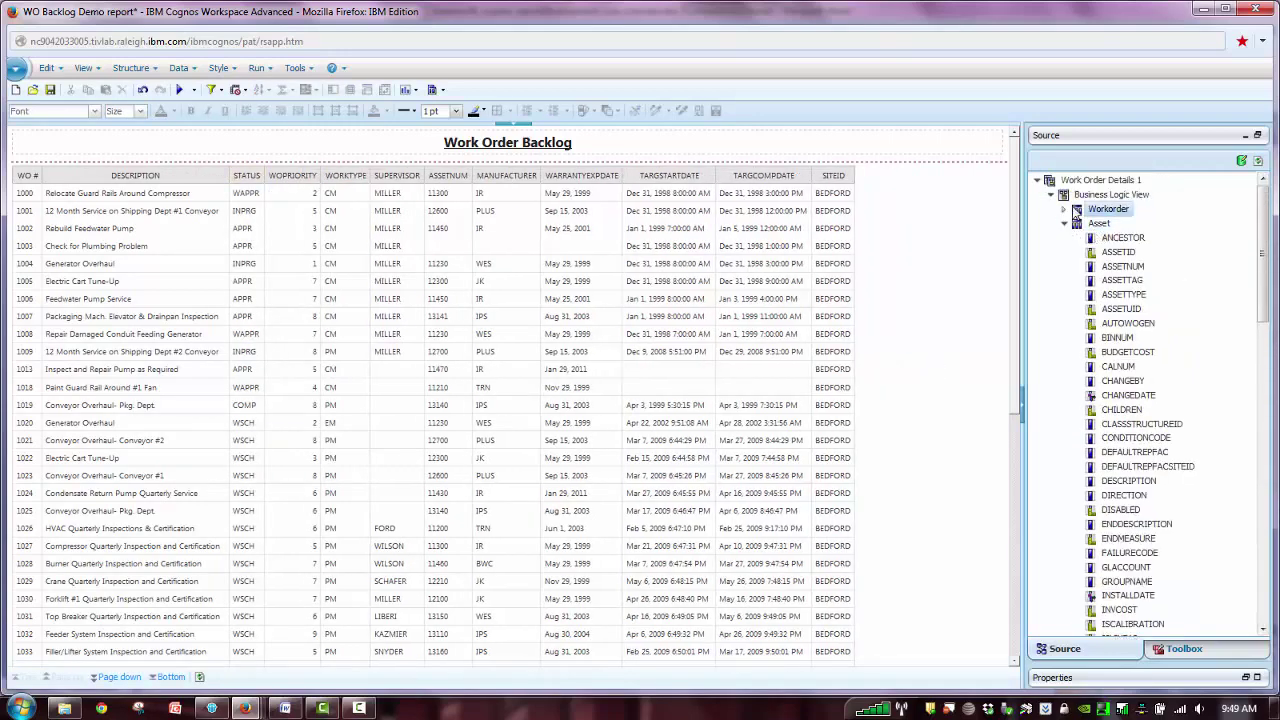
scroll(1064, 215, "down", 1)
left_click(1264, 440)
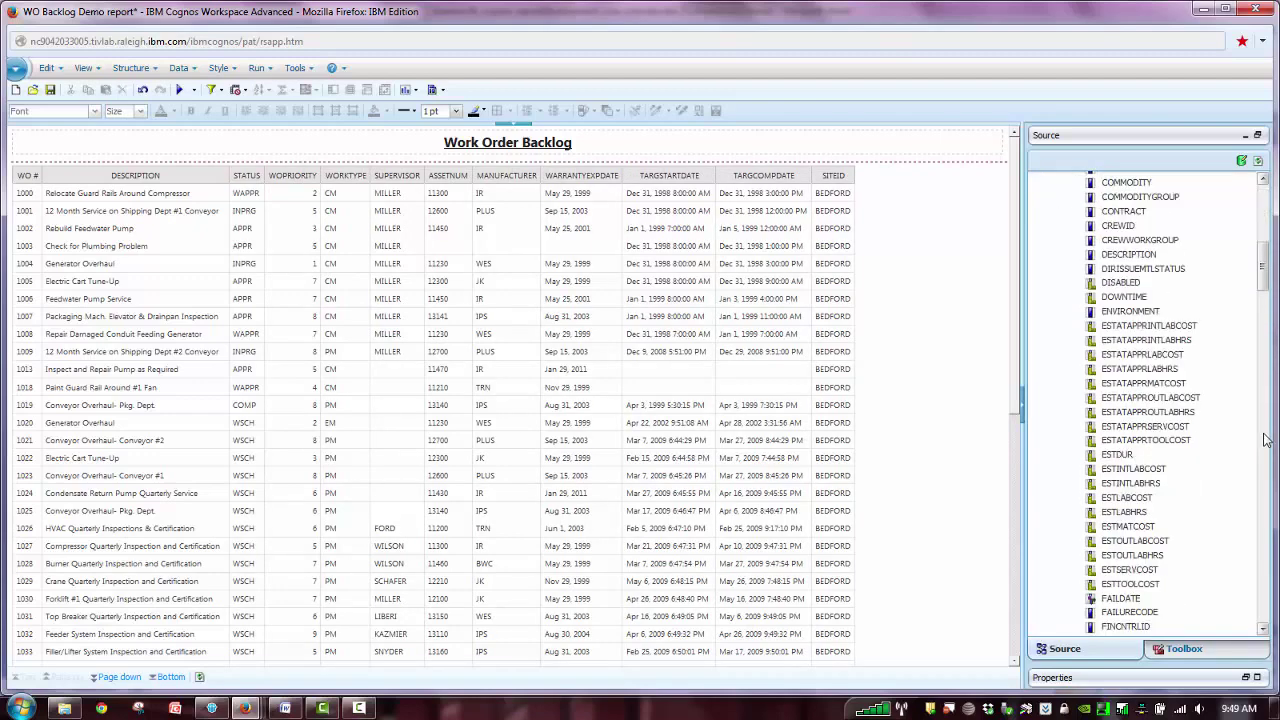
left_click(1264, 440)
left_click_drag(1122, 557, 428, 195)
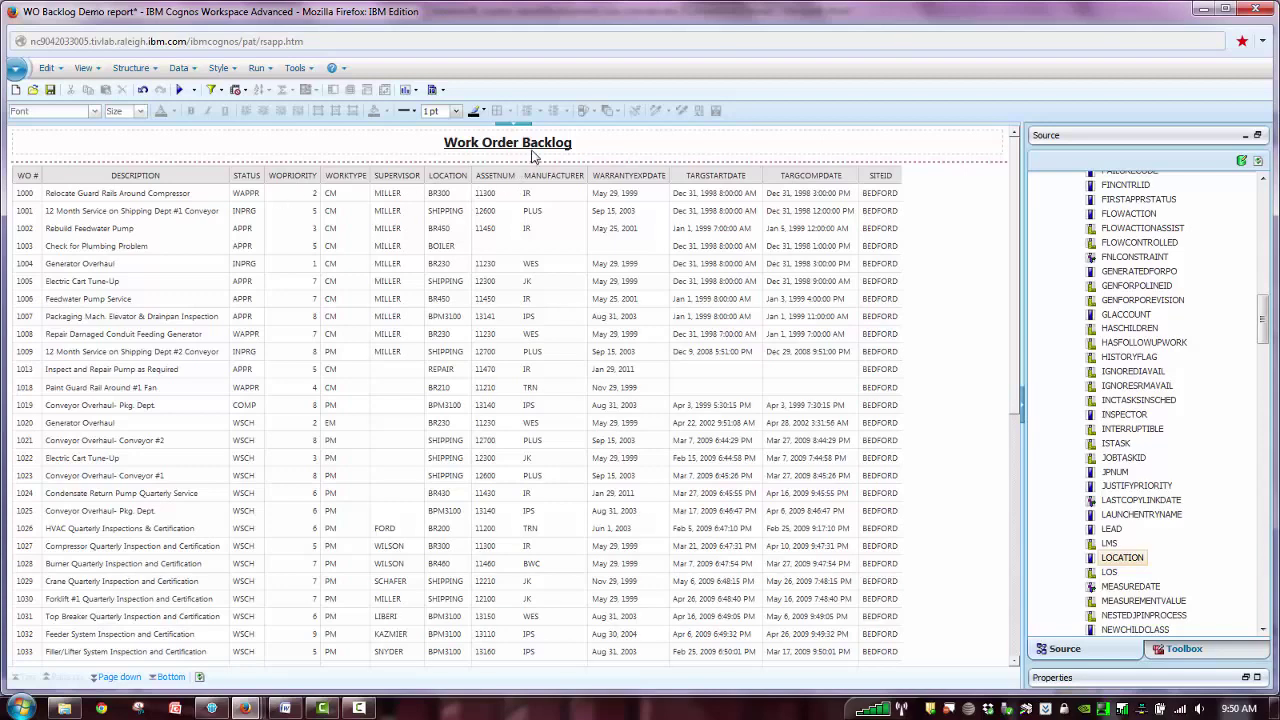
left_click(258, 196)
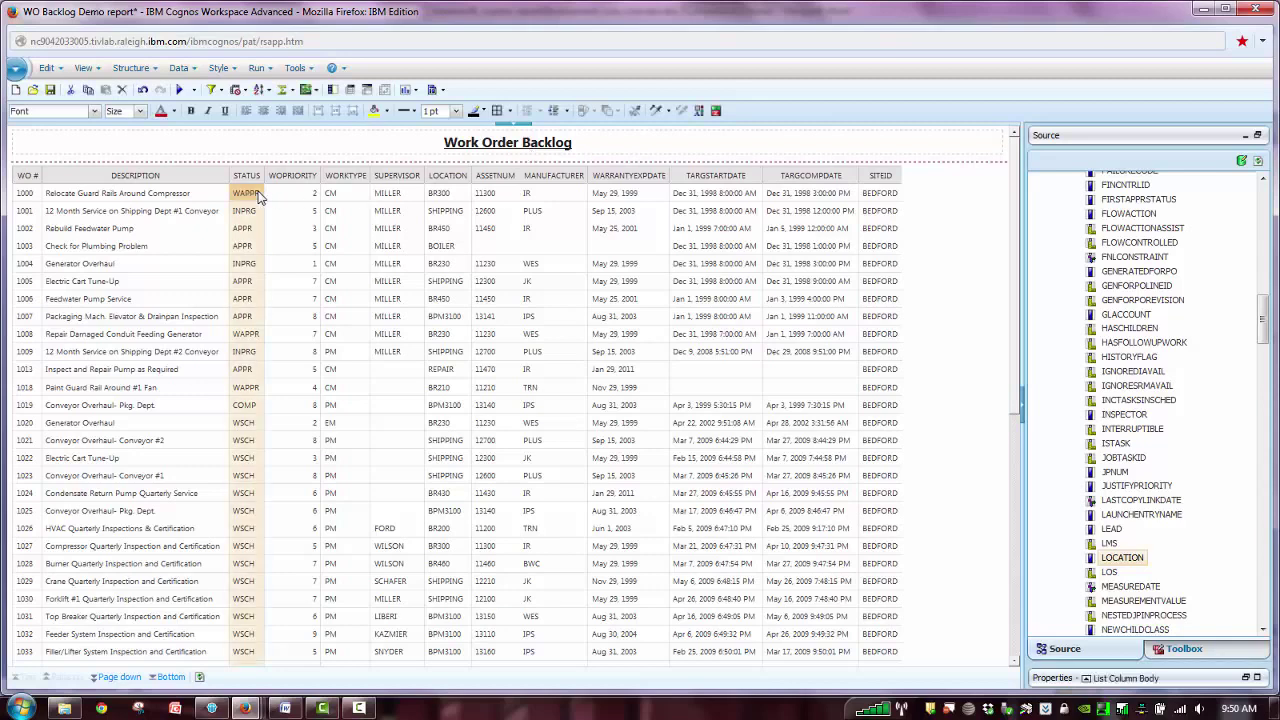
right_click(258, 196)
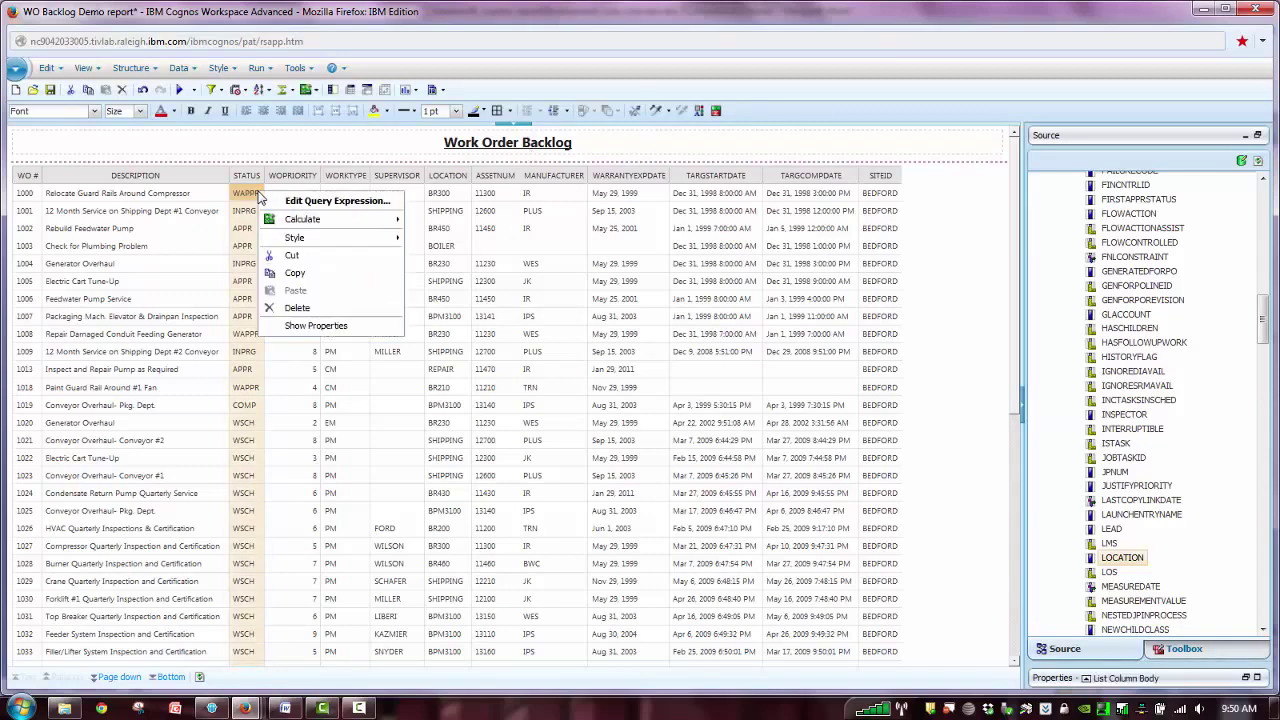
left_click(325, 203)
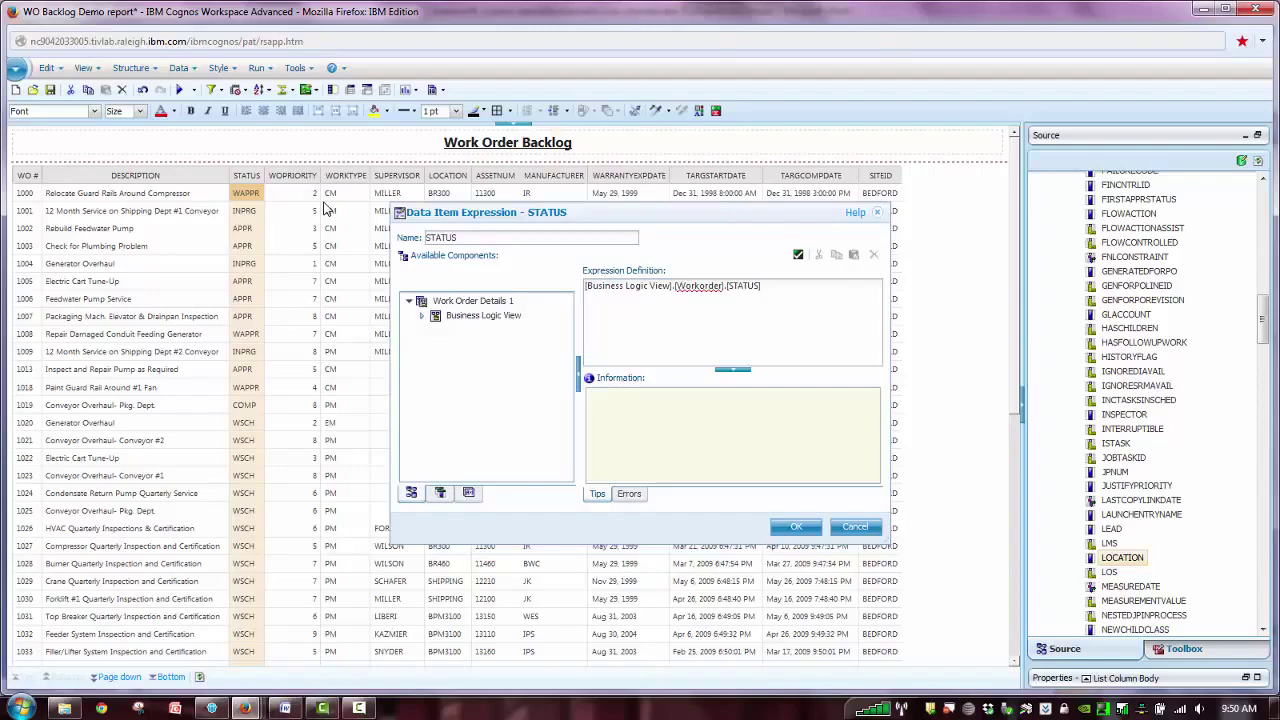
left_click(849, 529)
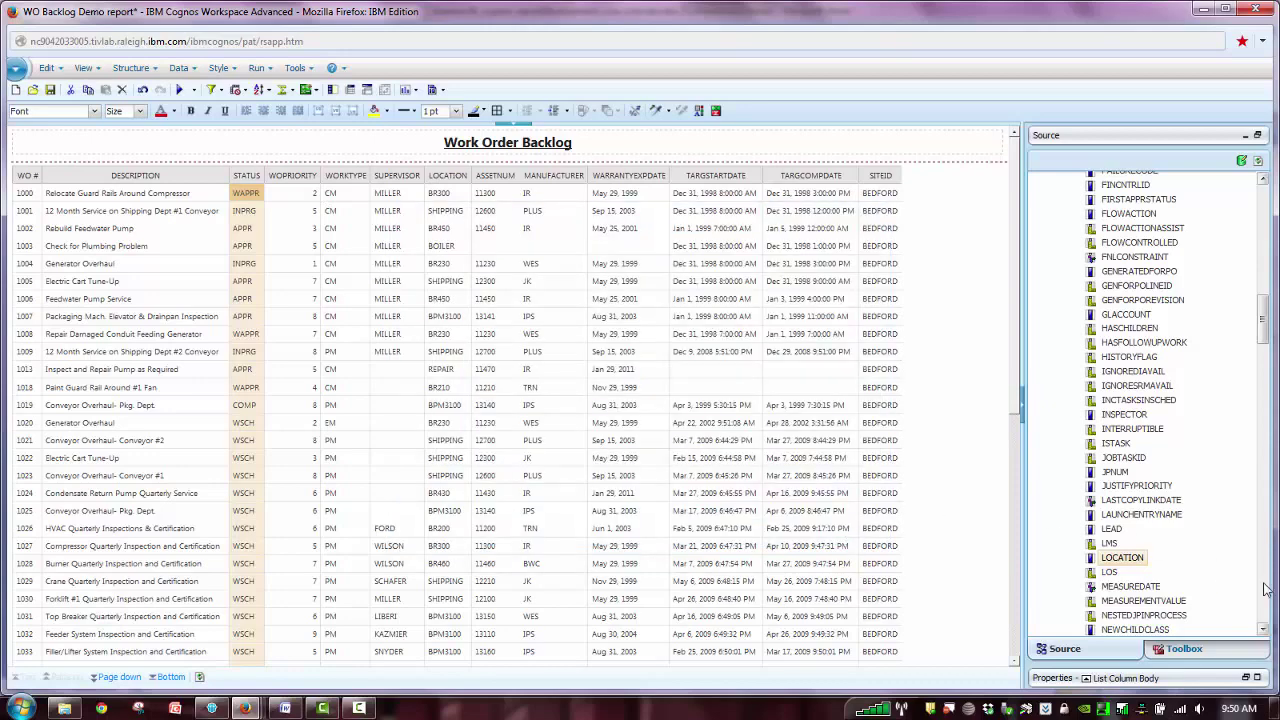
- Filter the report on the Workorder item STATUS to show only APPR, INPRG, WAPPR, WMATL and WSCH
scroll(1265, 590, "down", 15)
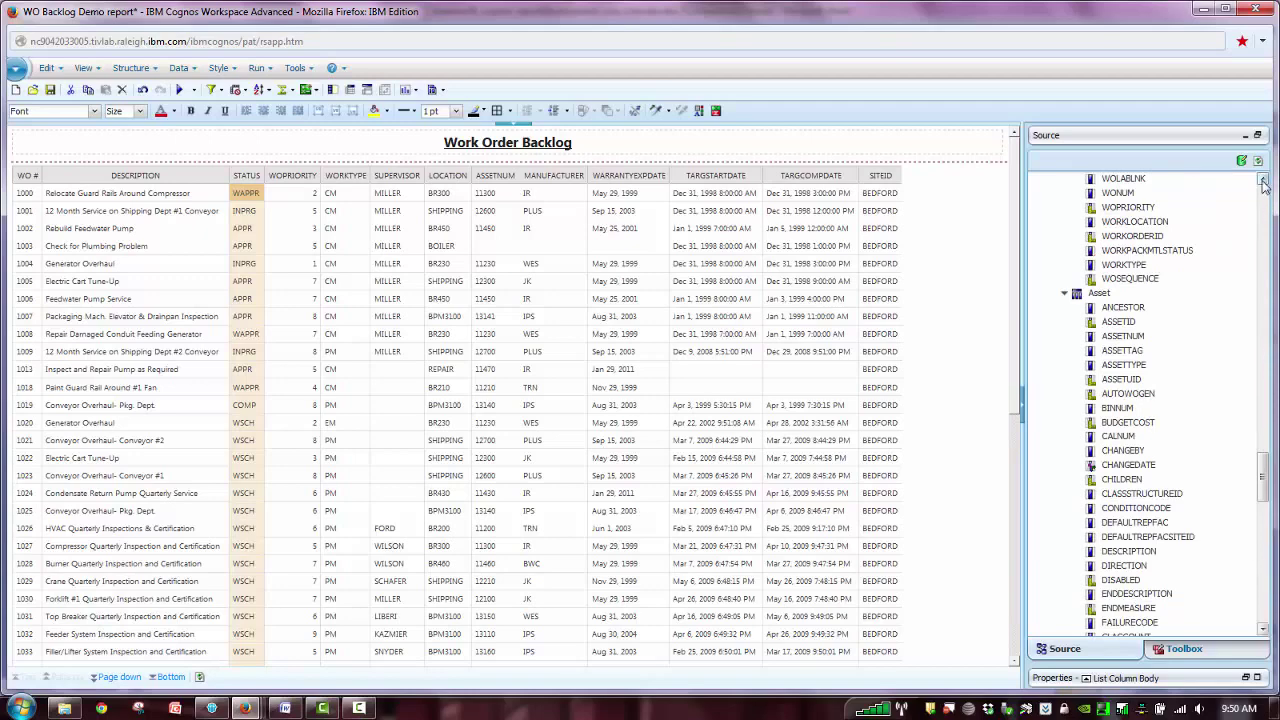
scroll(1263, 180, "up", 5)
scroll(1263, 180, "up", 3)
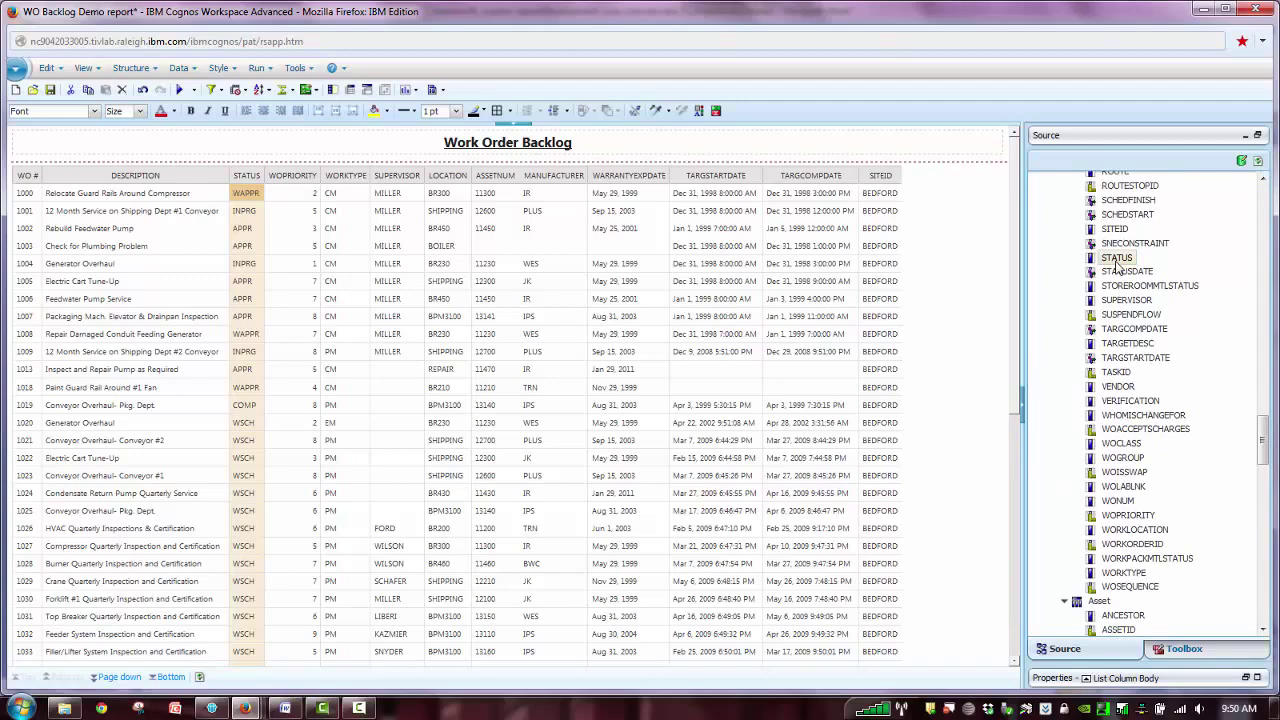
right_click(1118, 265)
left_click(1147, 362)
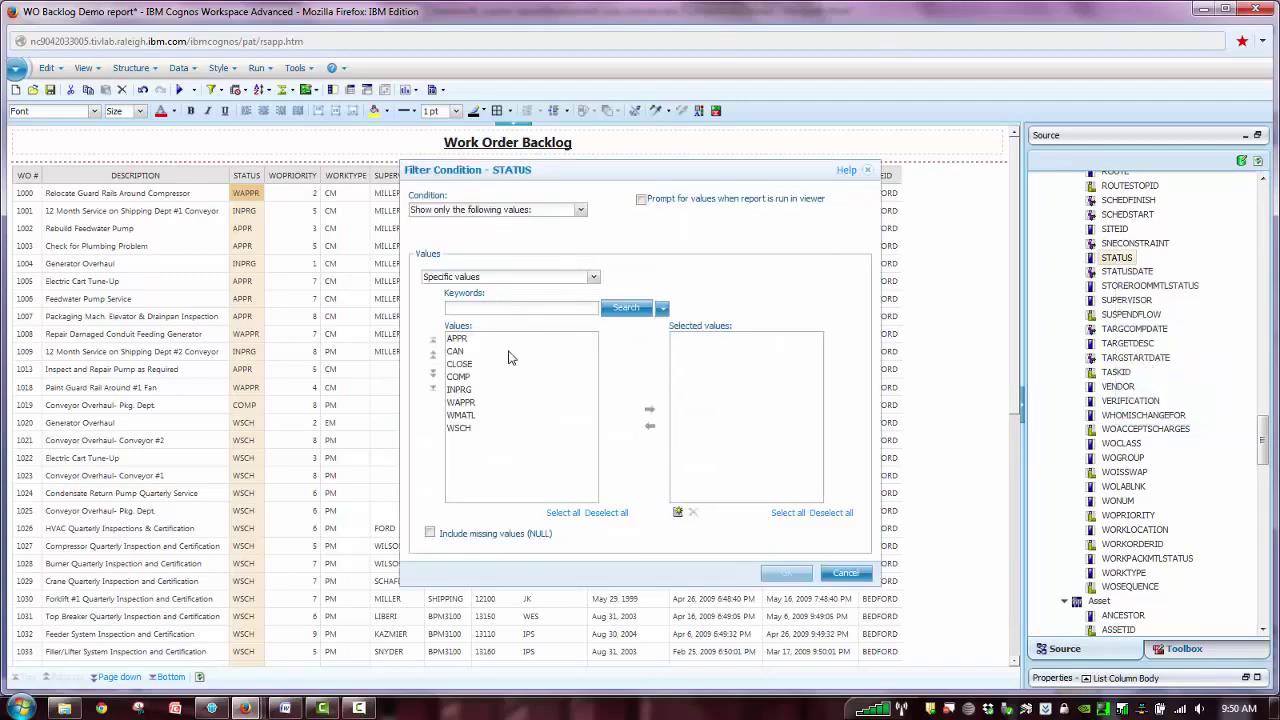
left_click(477, 338)
left_click(649, 409)
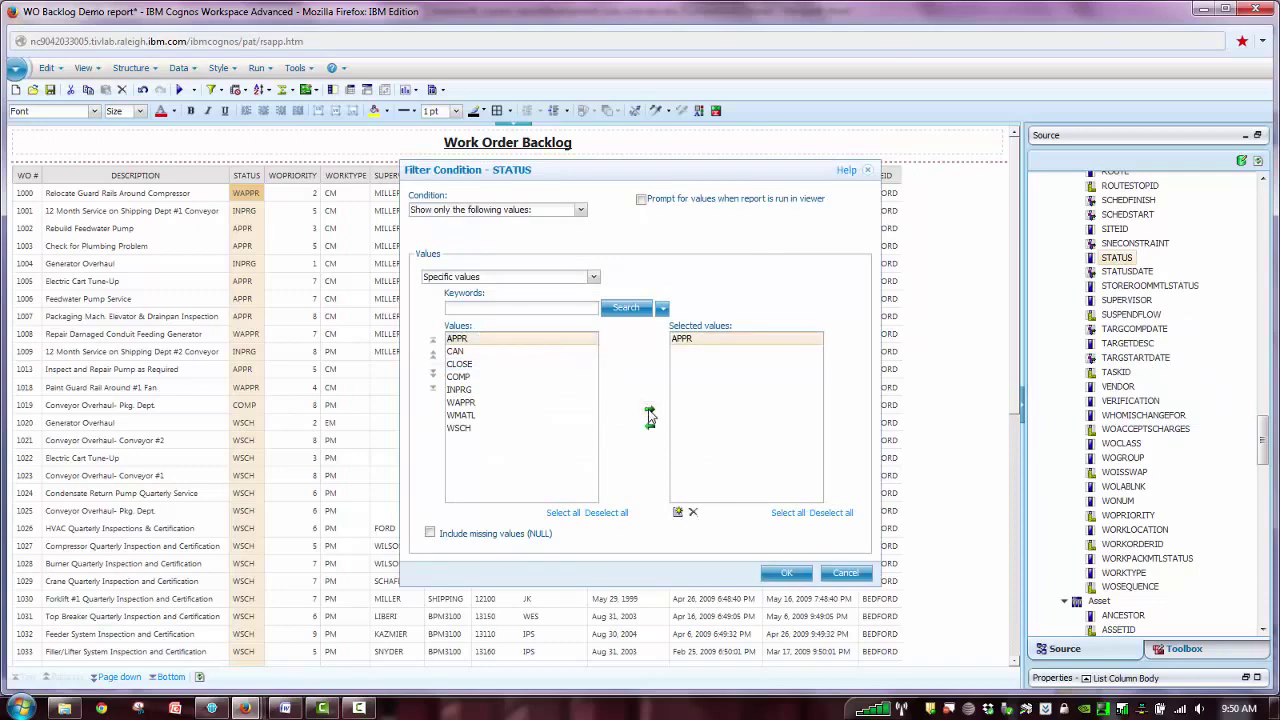
left_click(541, 390)
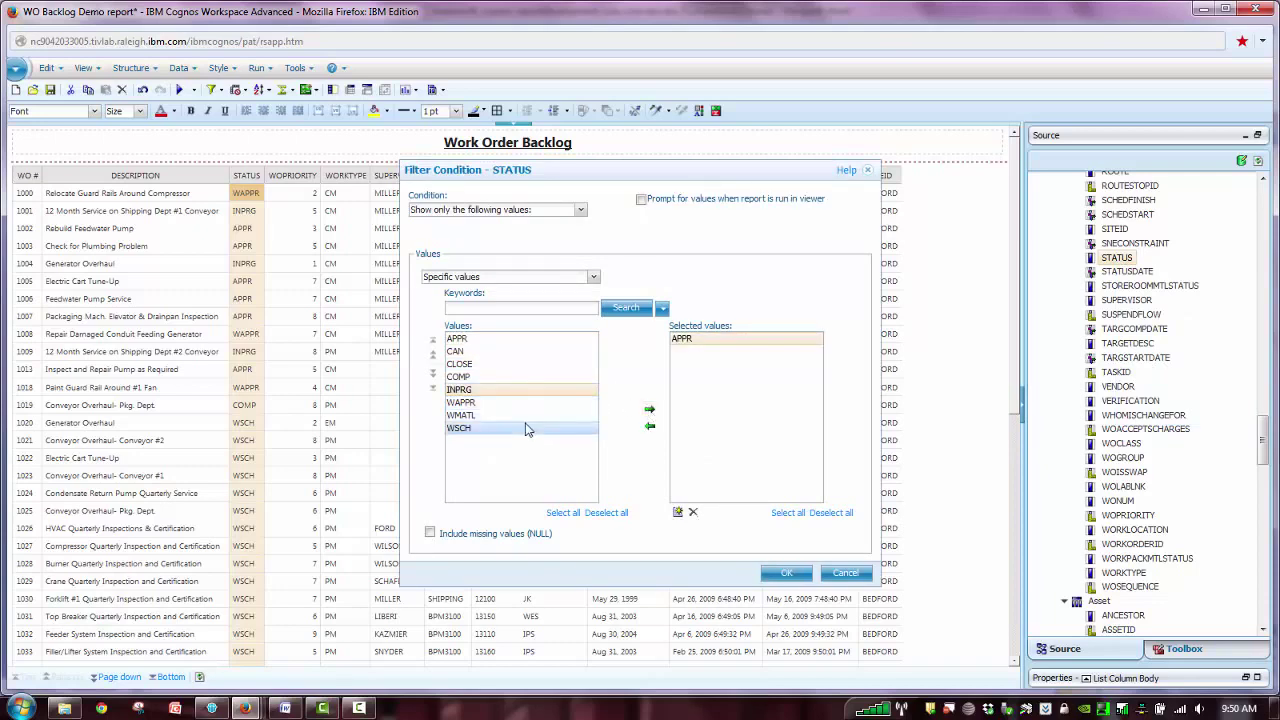
left_click(527, 428, "shift")
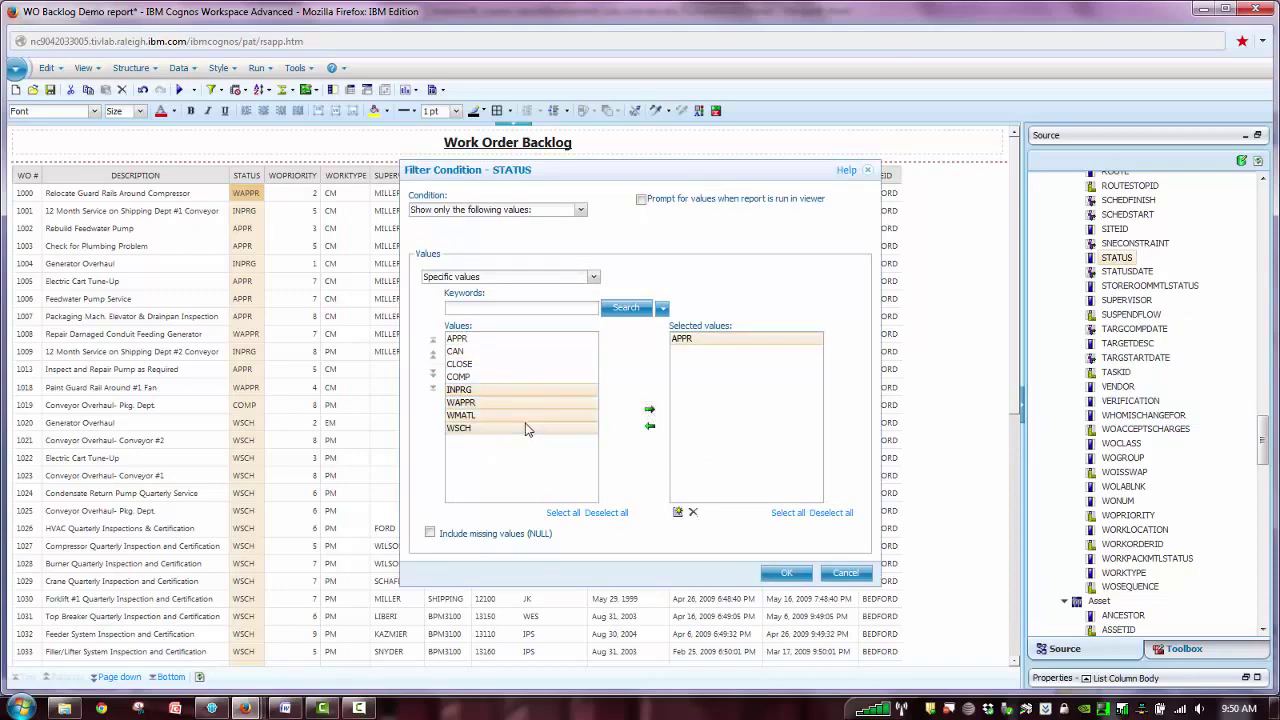
left_click(649, 410)
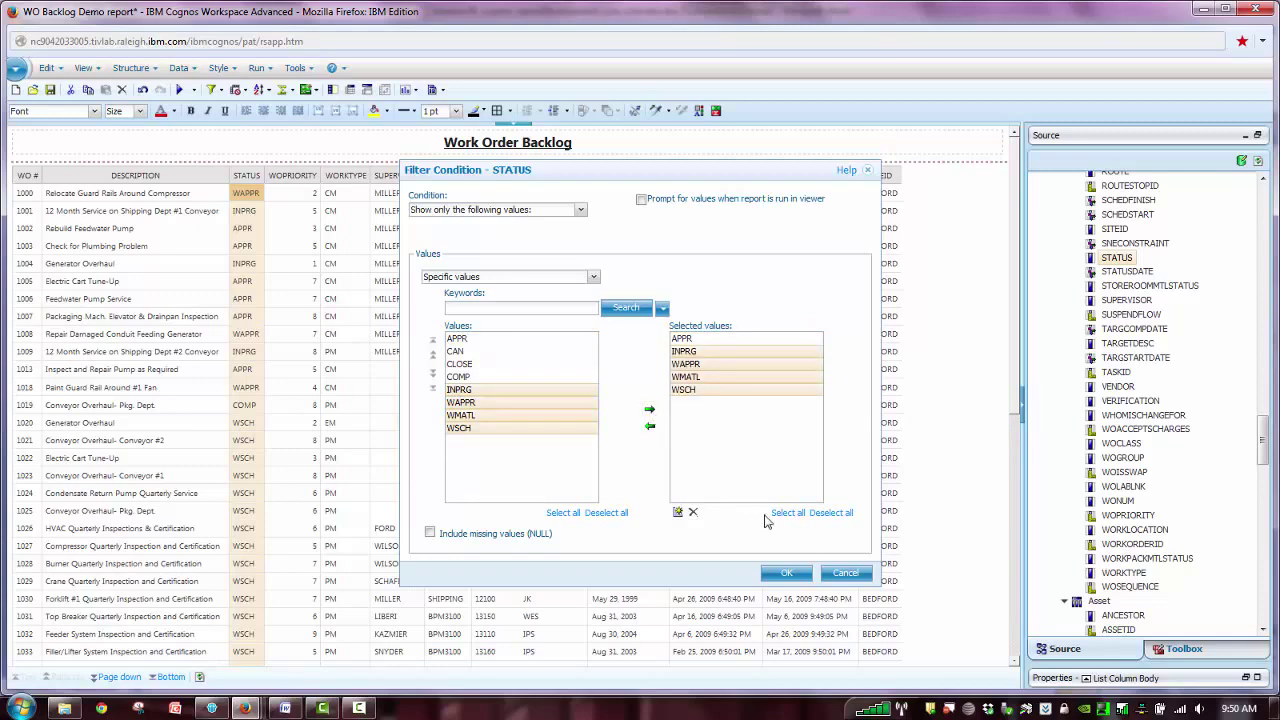
left_click(786, 572)
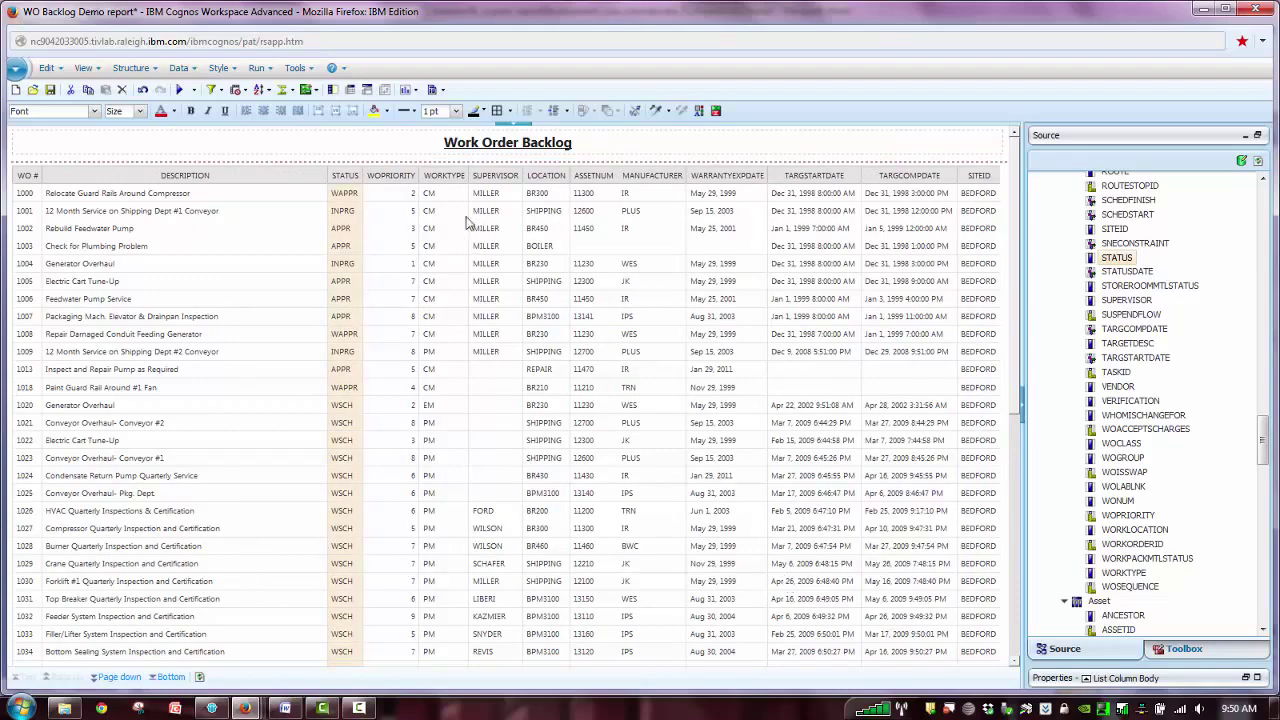
- Filter the report on the Workorder item WORKTYPE to show only CAL, CM, CP, EM and PM
left_click(452, 184)
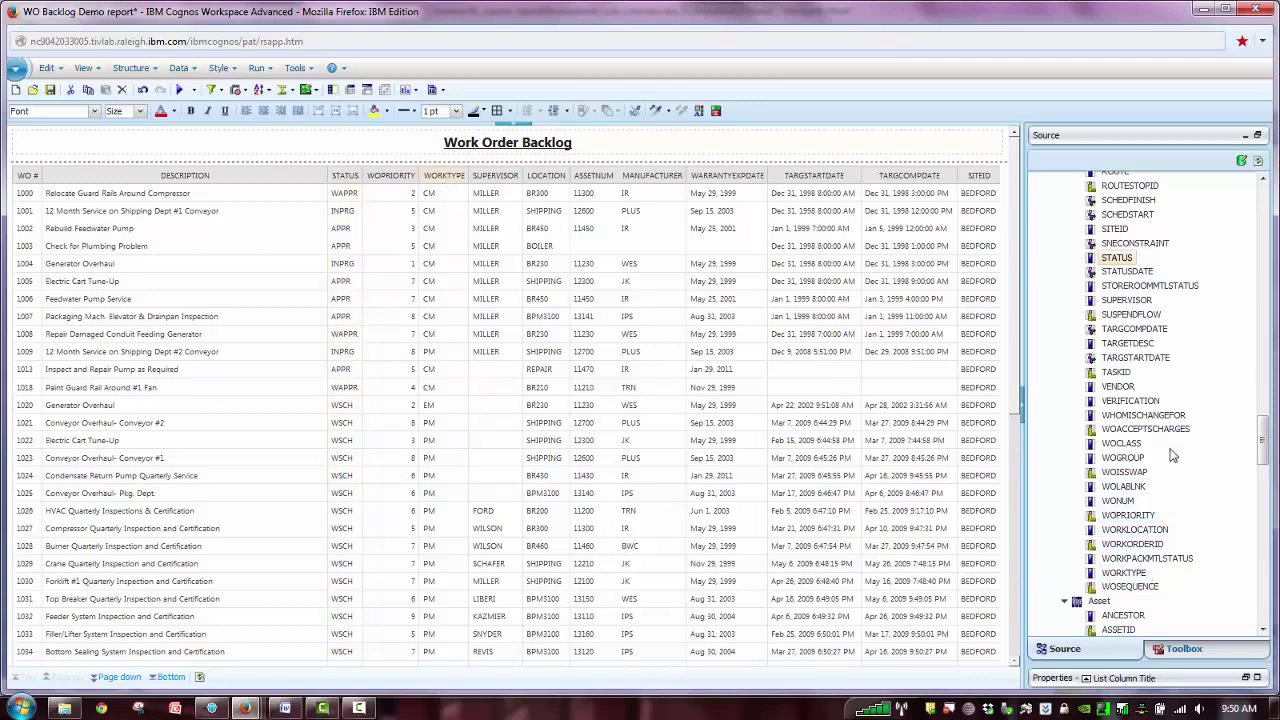
left_click(1130, 573)
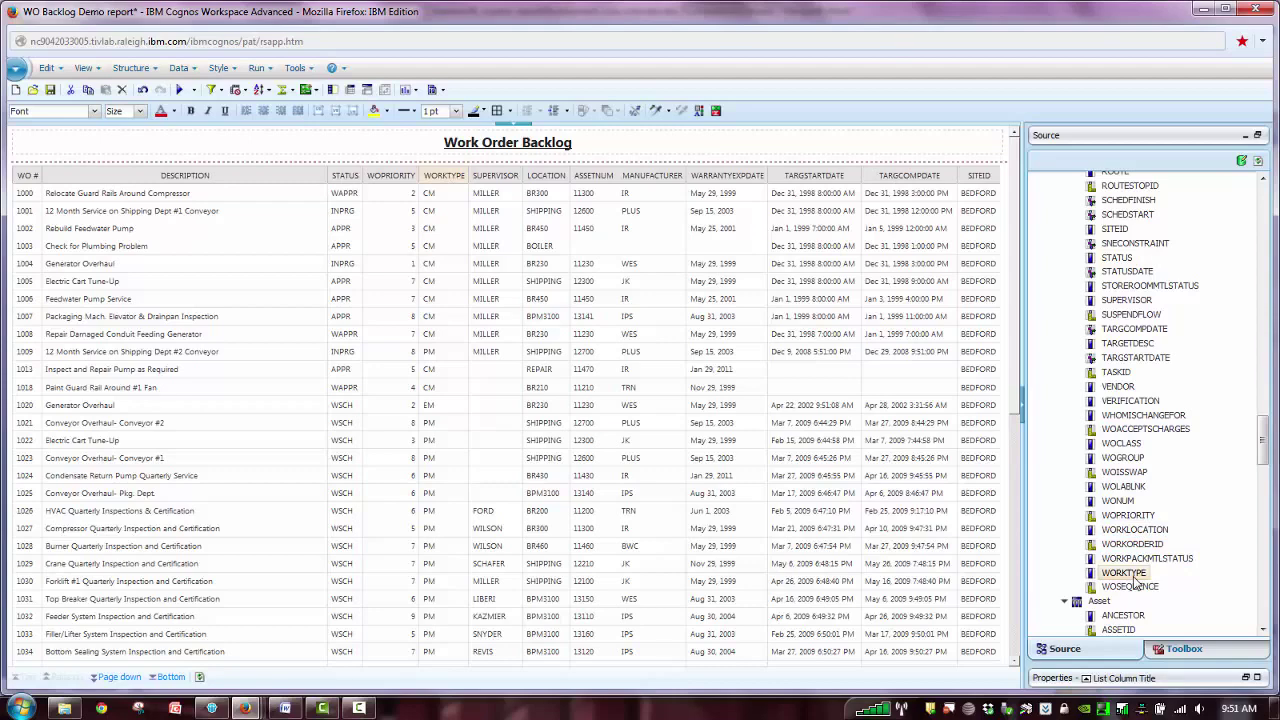
right_click(1135, 586)
left_click(1190, 626)
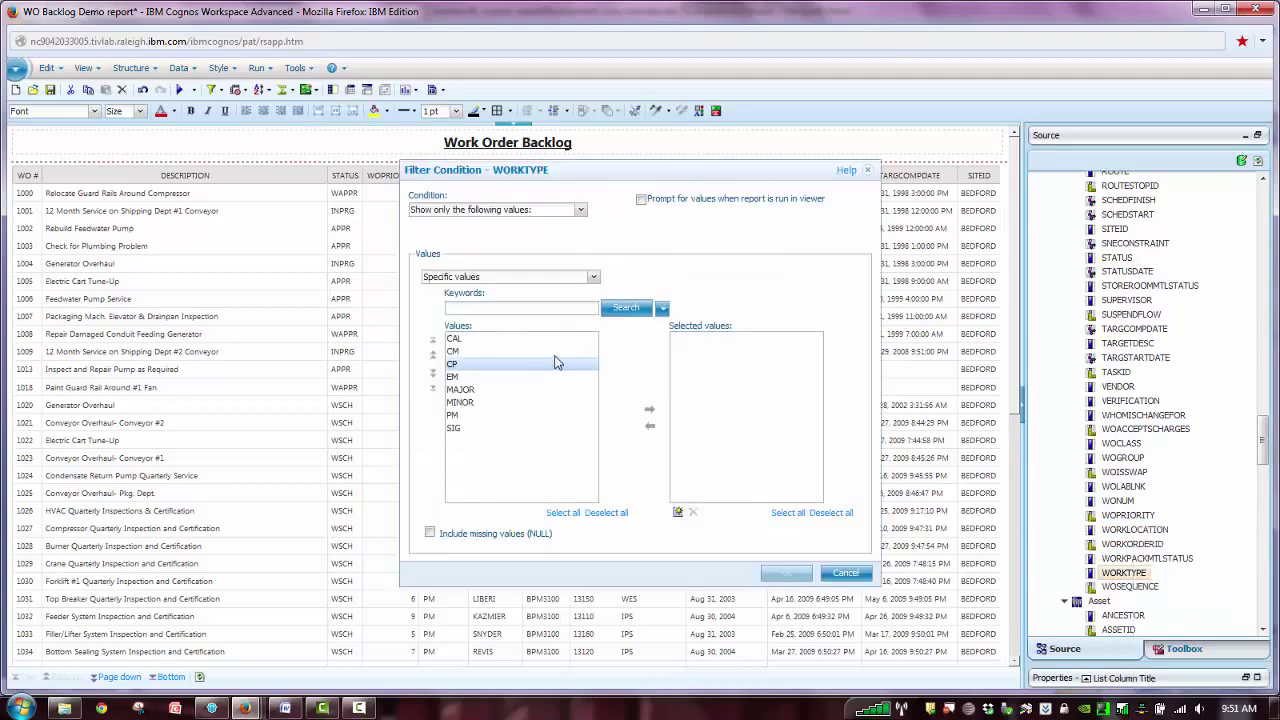
left_click(565, 340)
left_click(649, 411)
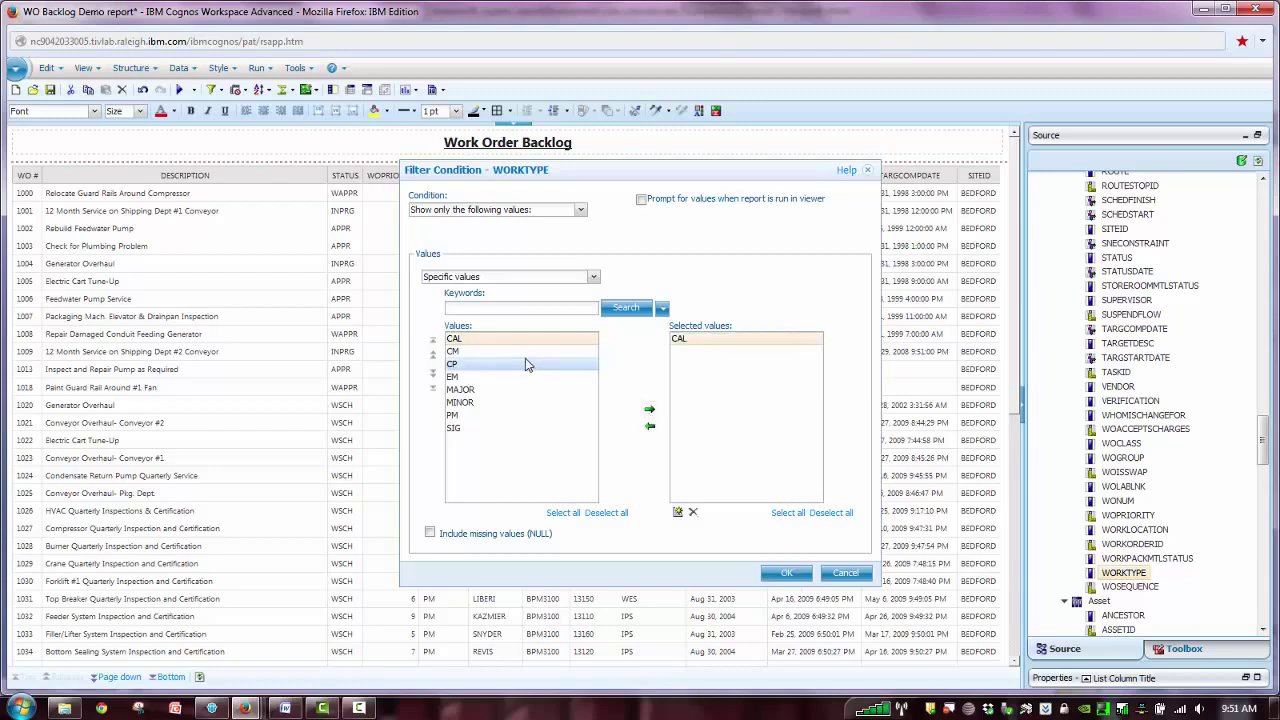
left_click(525, 352)
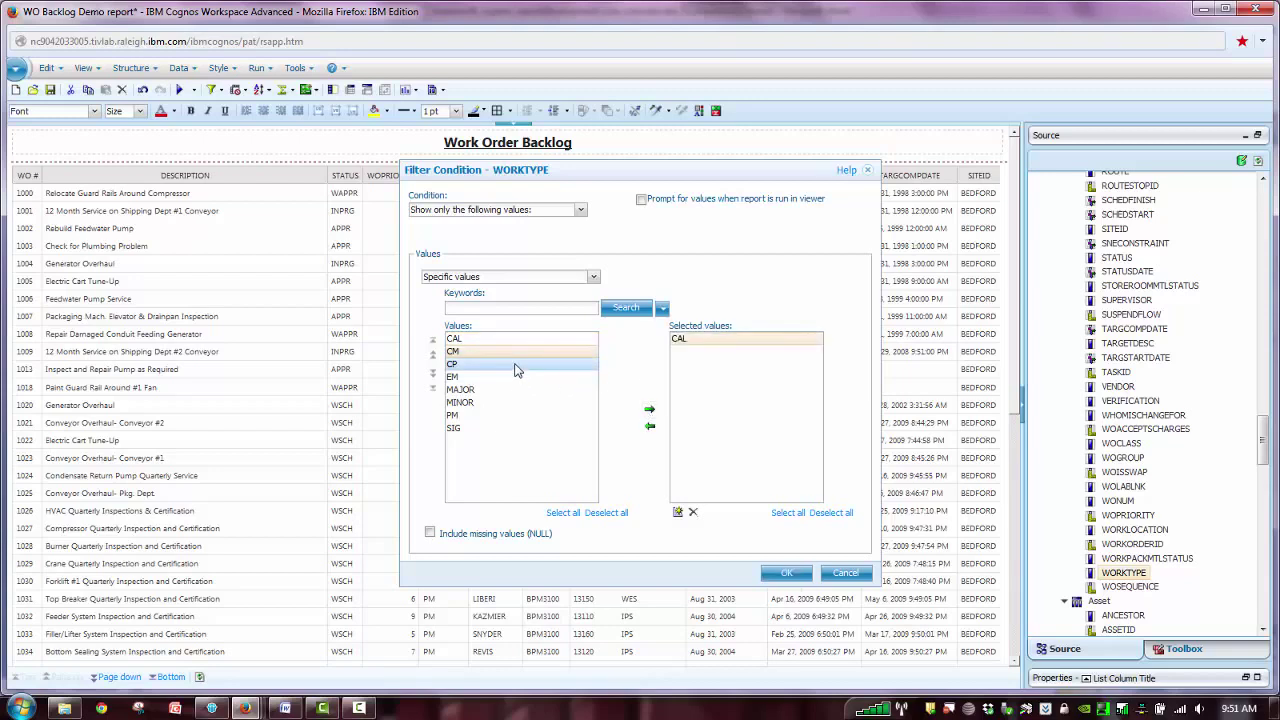
left_click(649, 410)
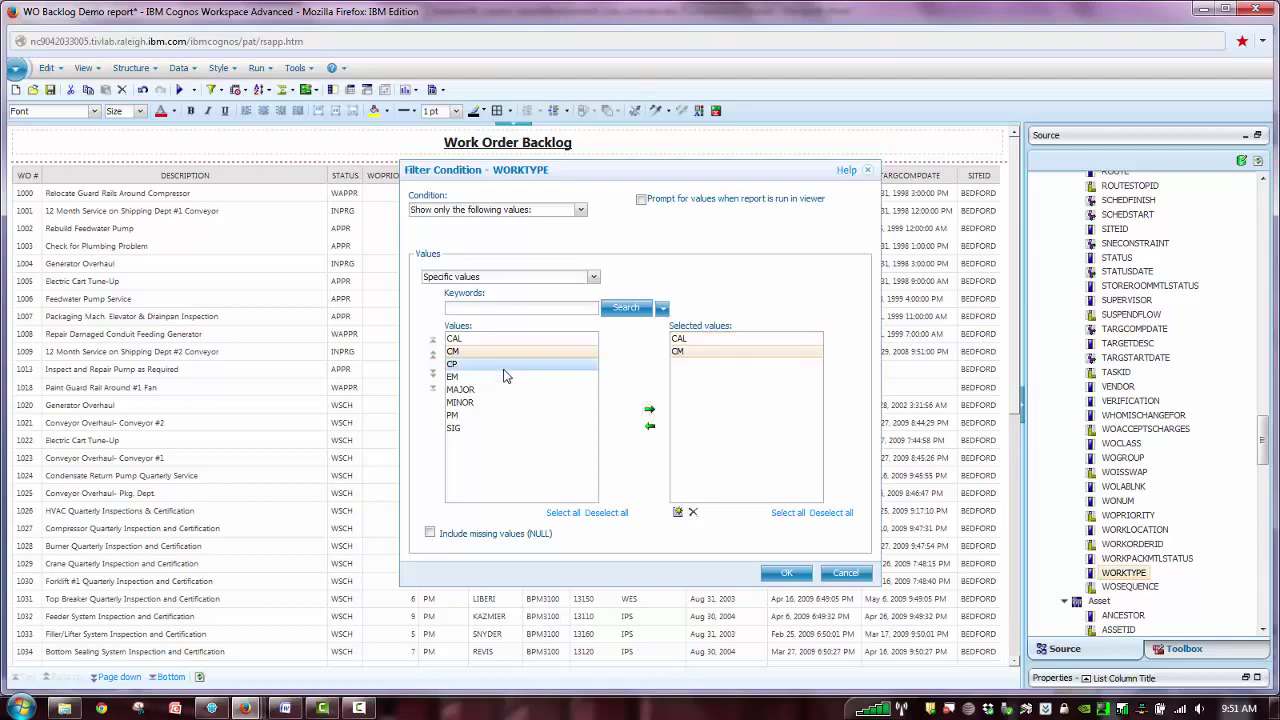
left_click(649, 410)
left_click(566, 378)
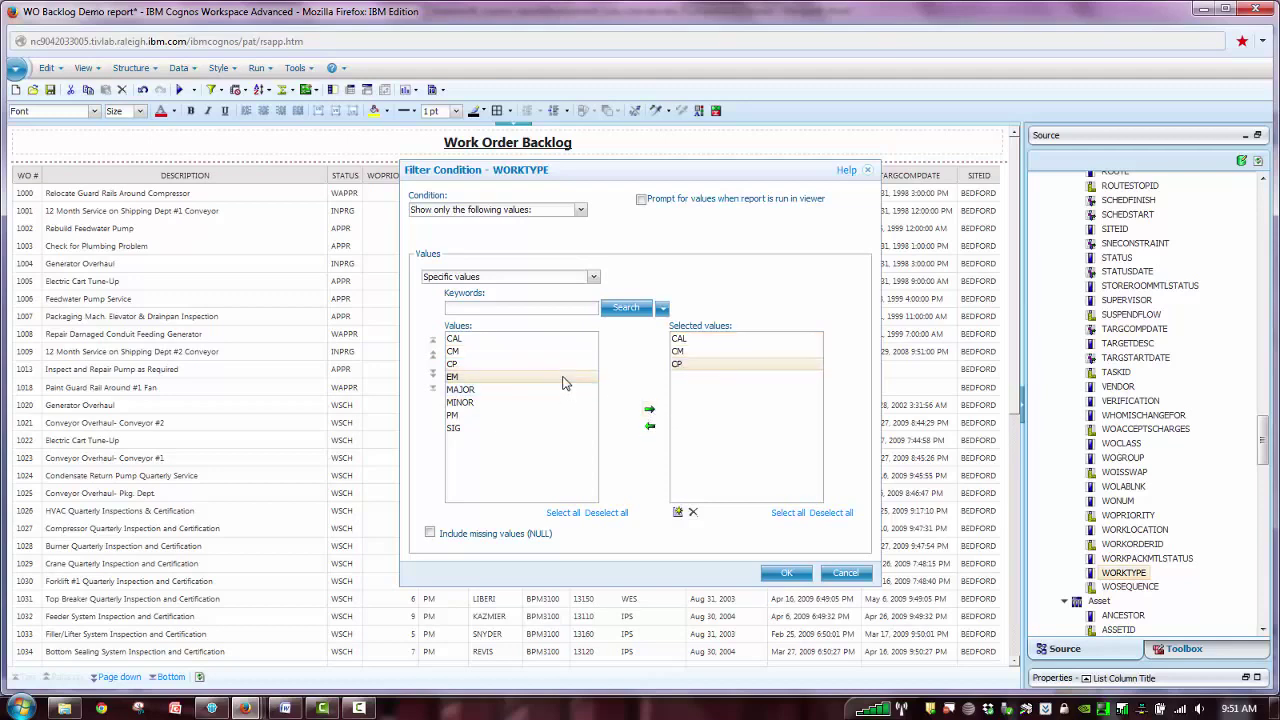
left_click(650, 411)
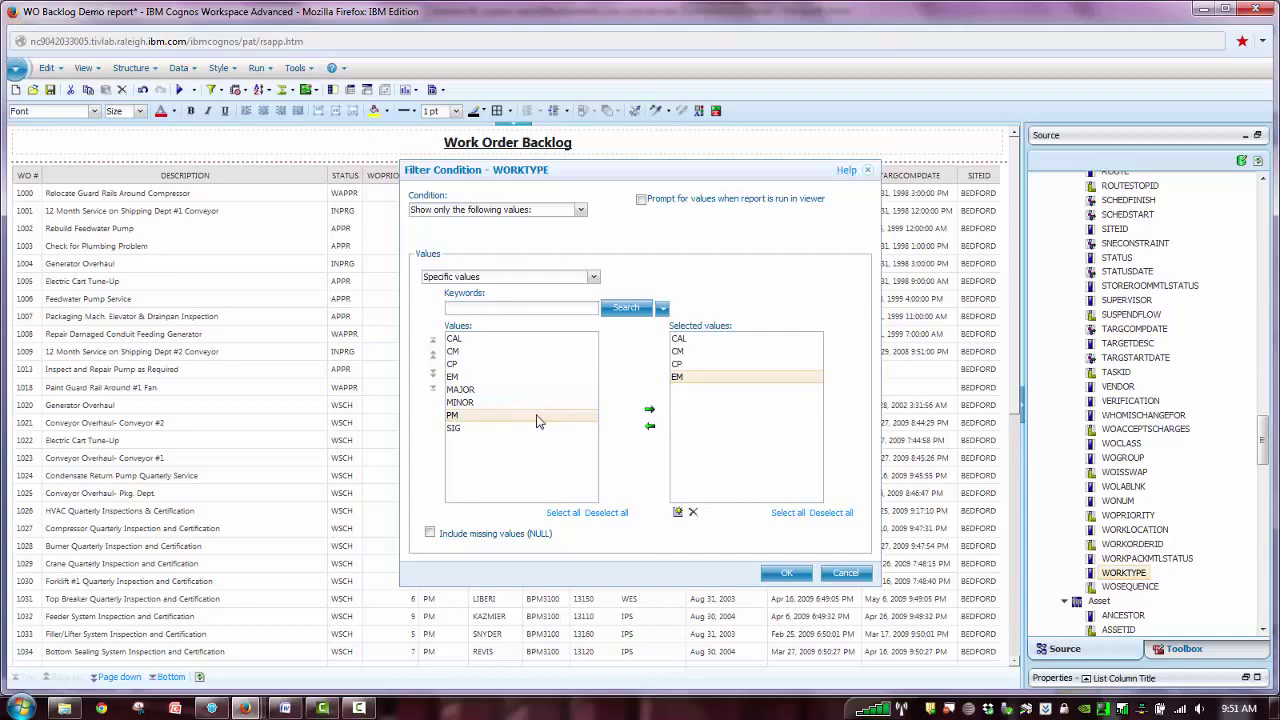
left_click(649, 409)
left_click(786, 573)
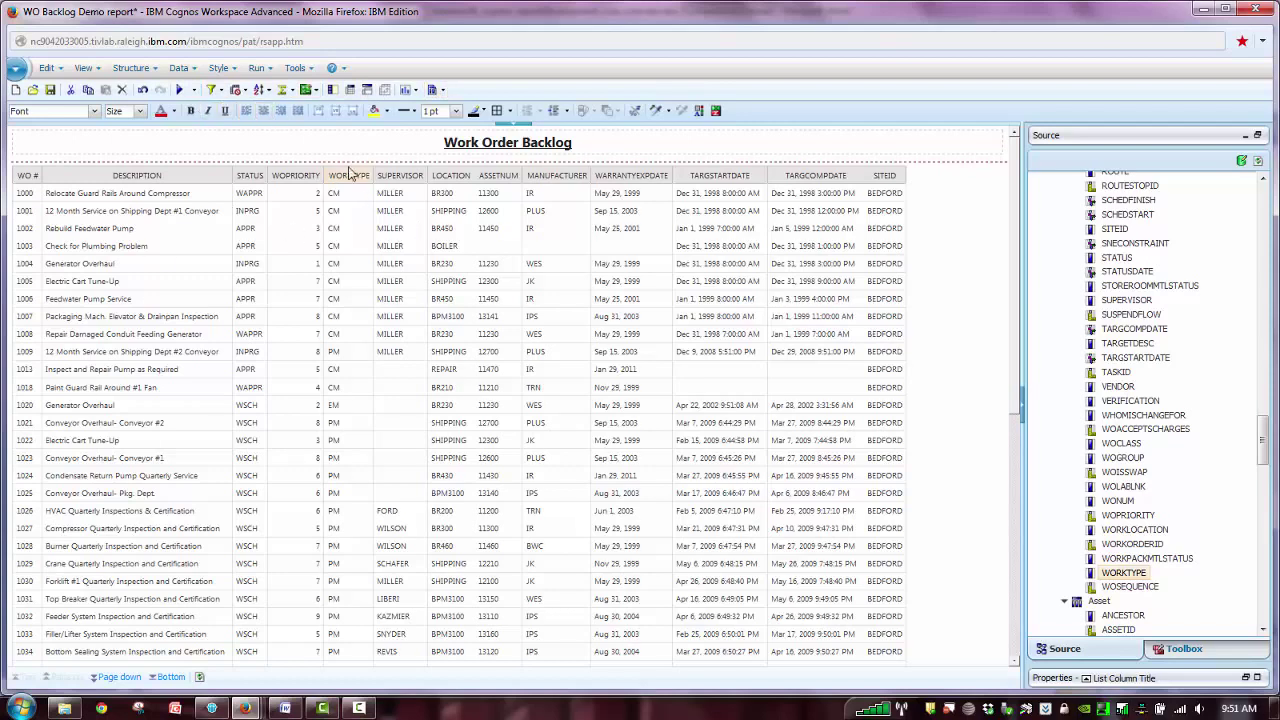
- Review the list of filters applied to the report's query without changing them
left_click(219, 90)
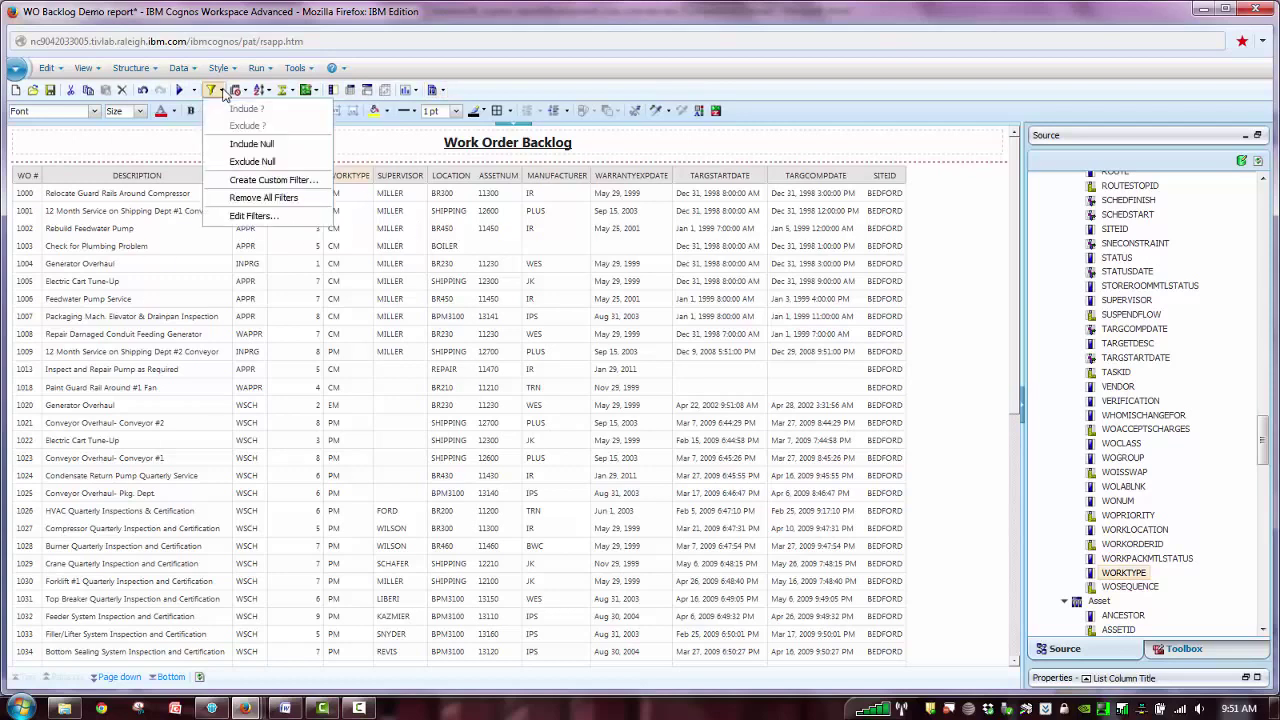
left_click(256, 216)
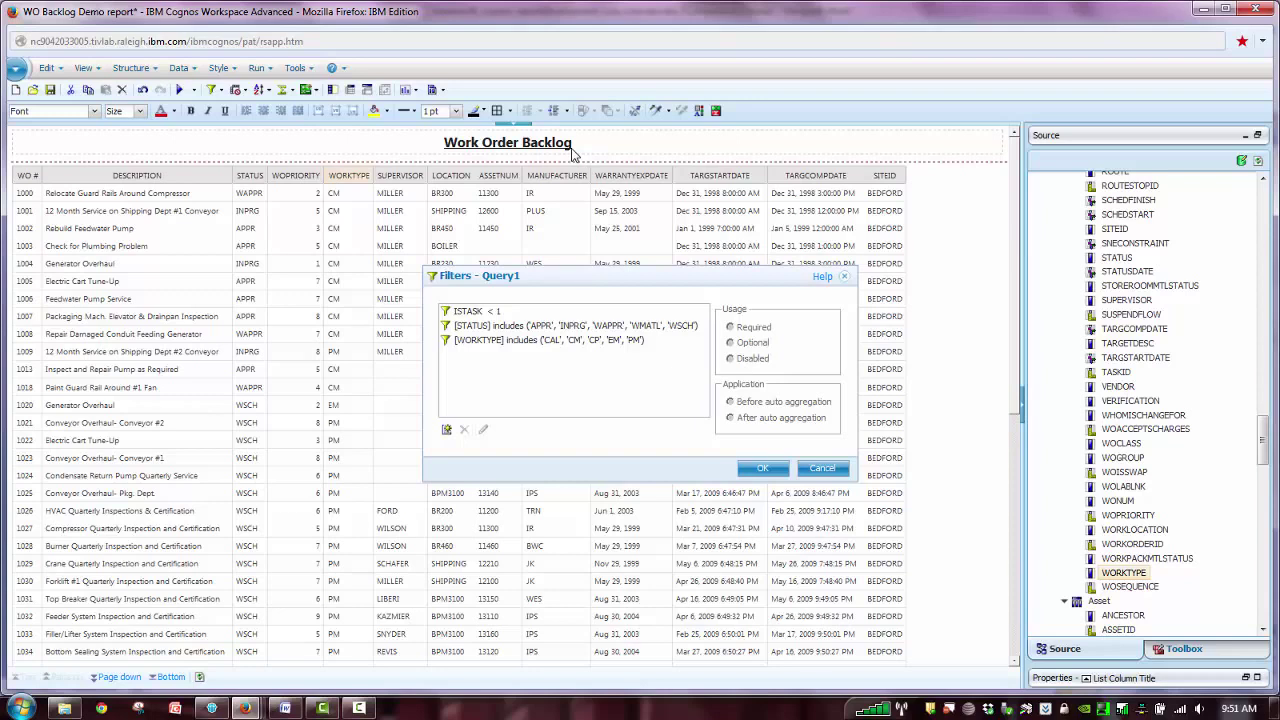
left_click(766, 470)
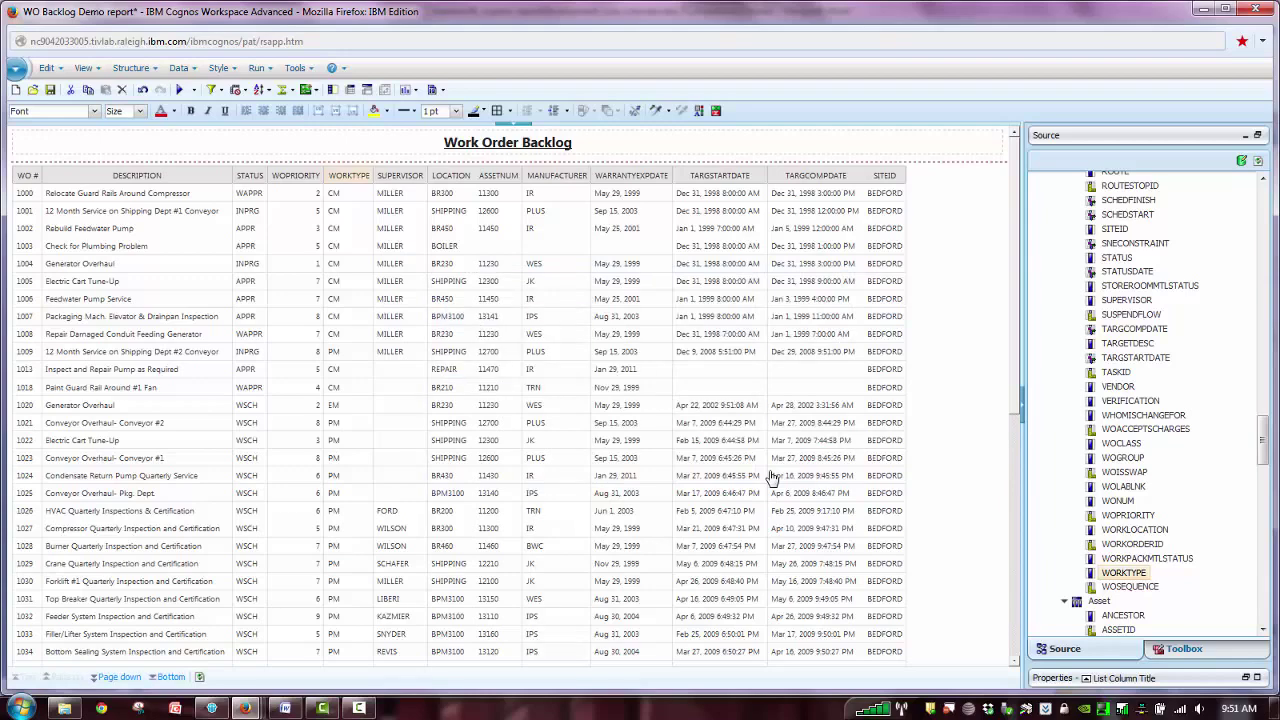
left_click(810, 194)
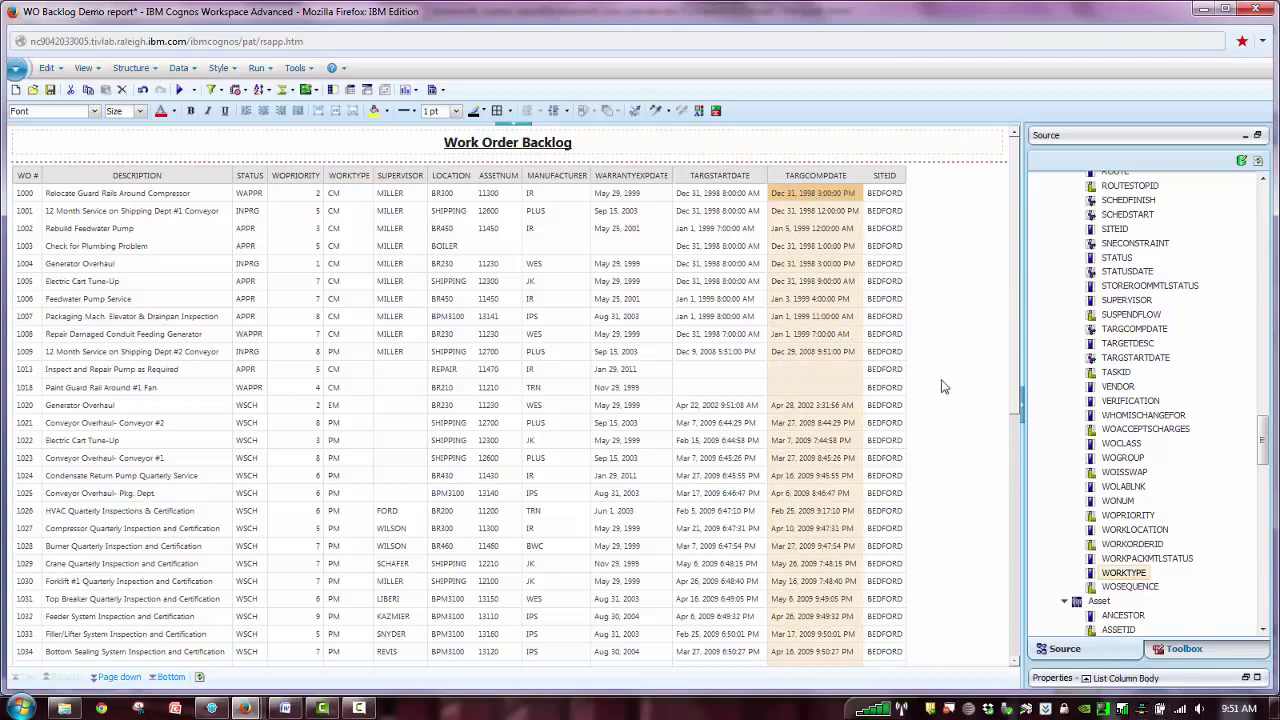
right_click(818, 198)
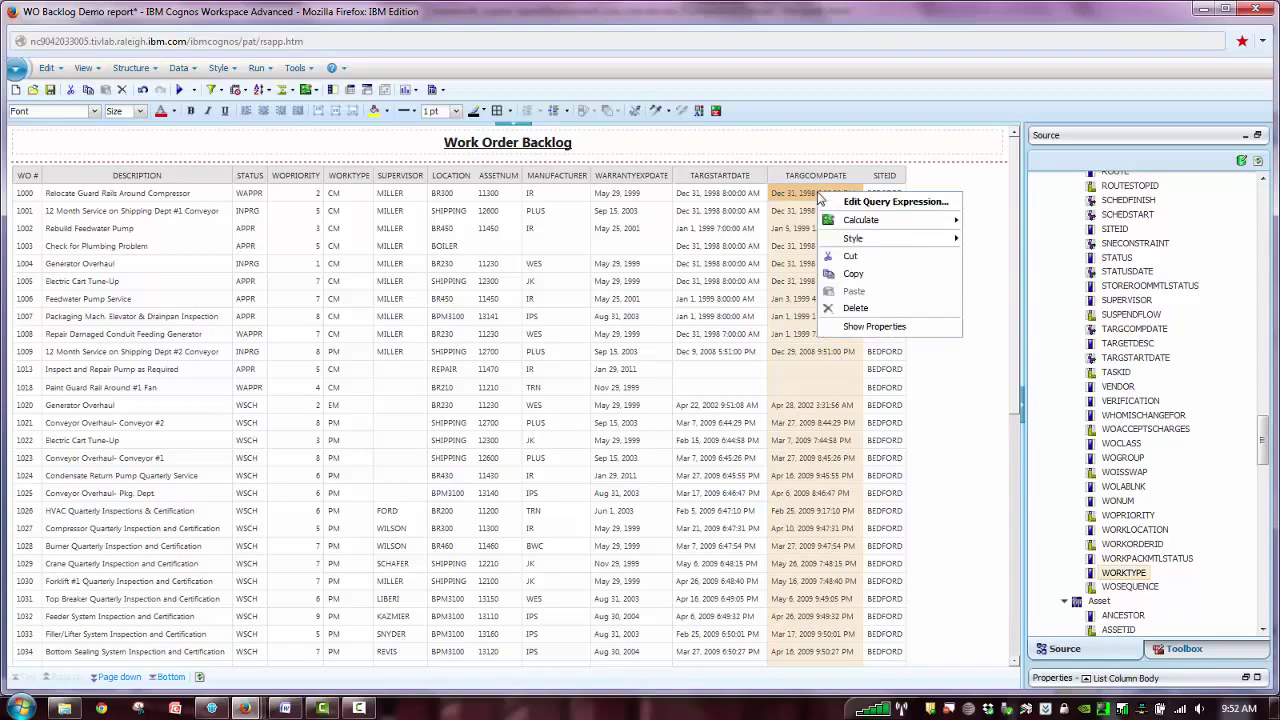
key("Escape")
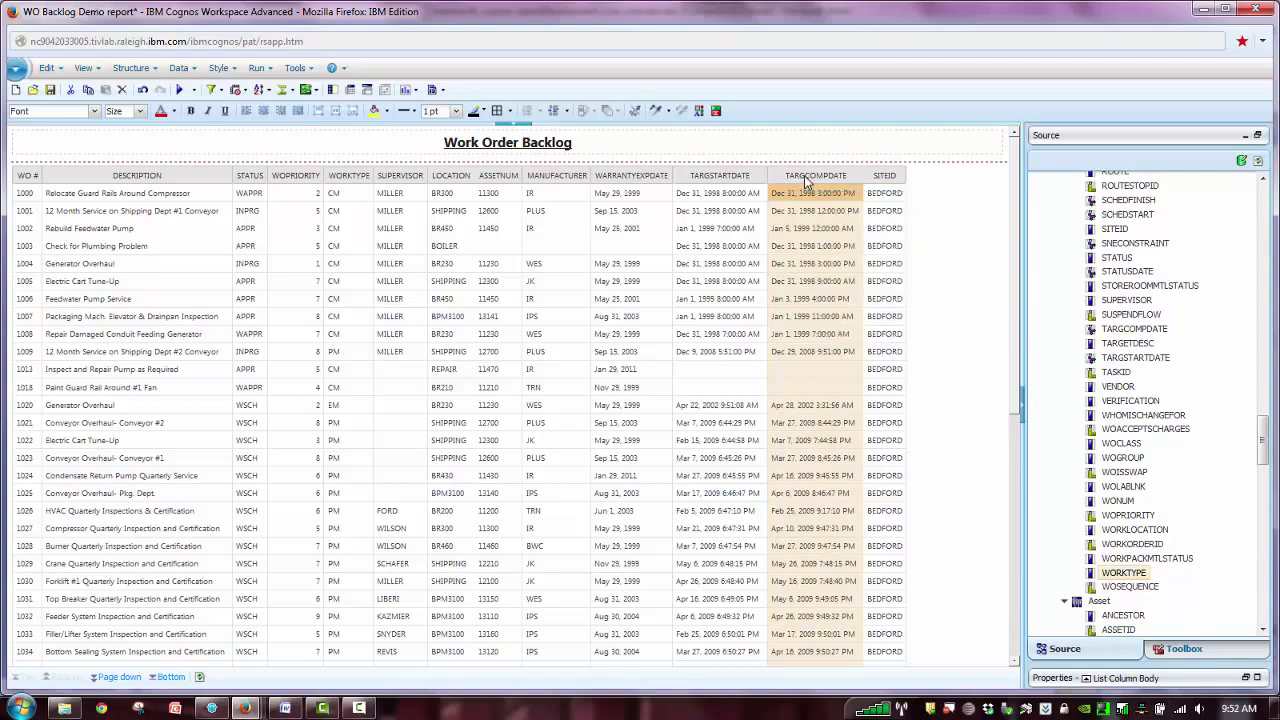
left_click(805, 177)
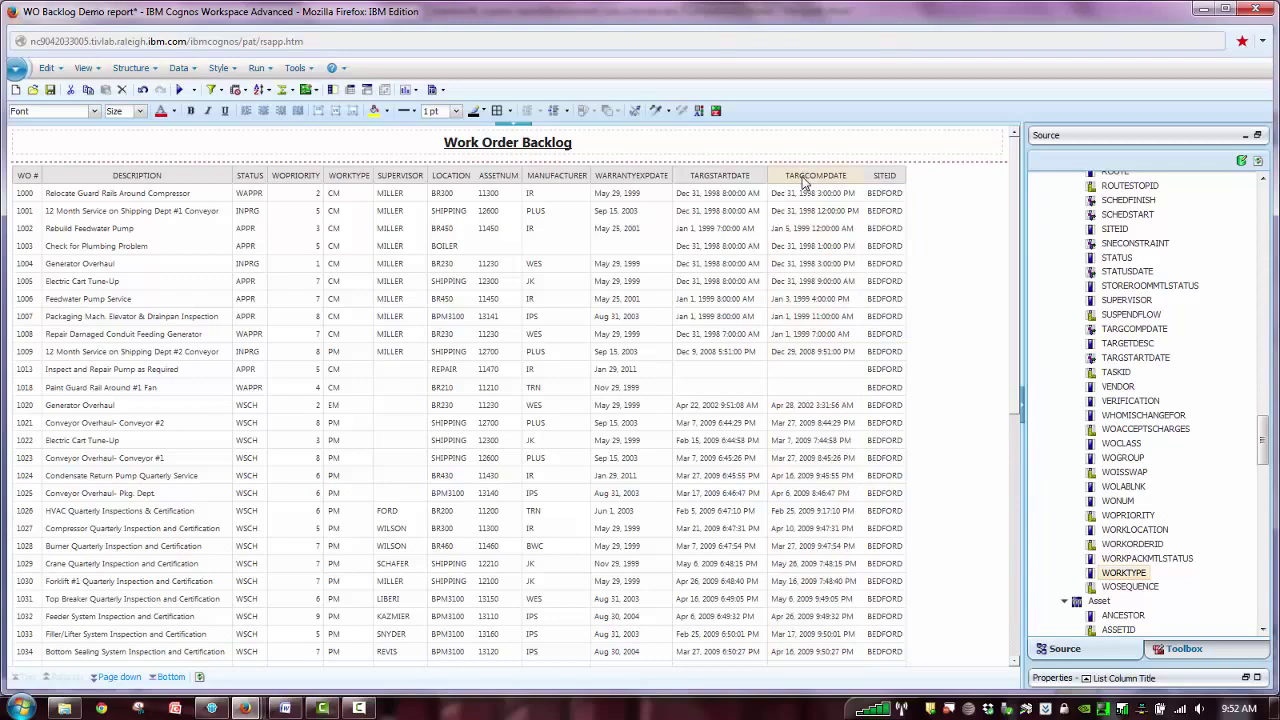
right_click(804, 181)
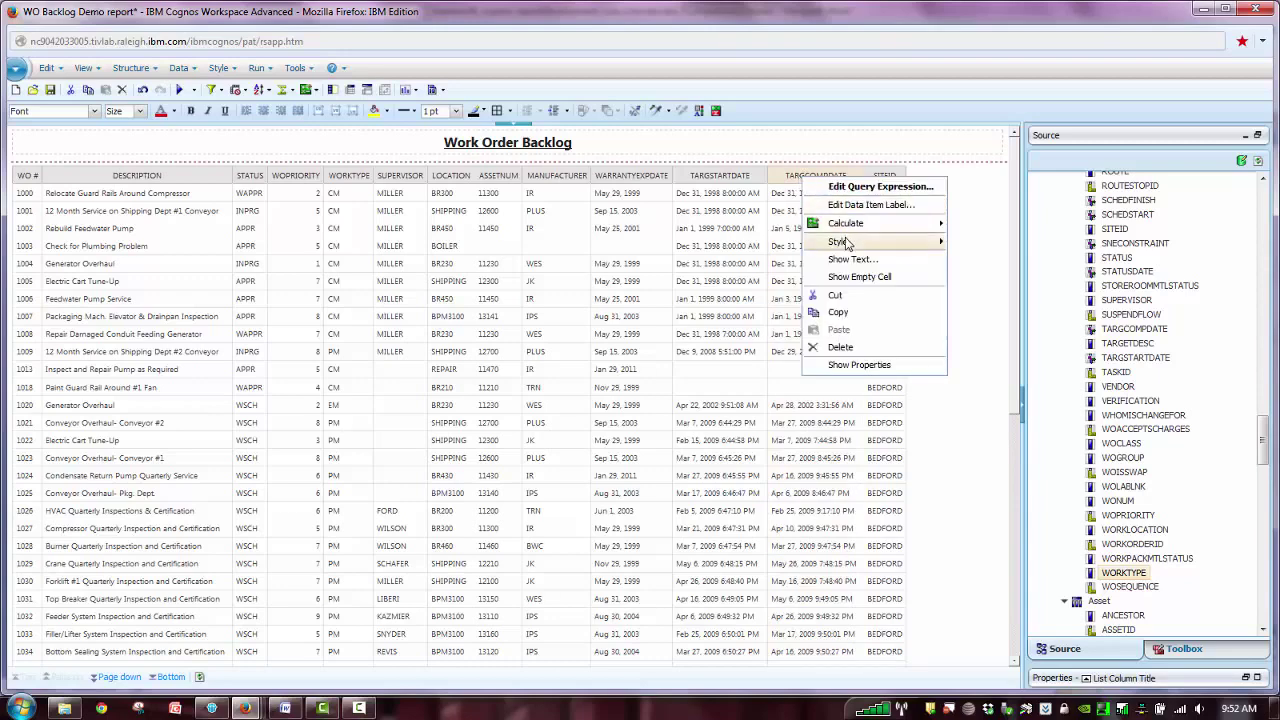
mouse_move(846, 228)
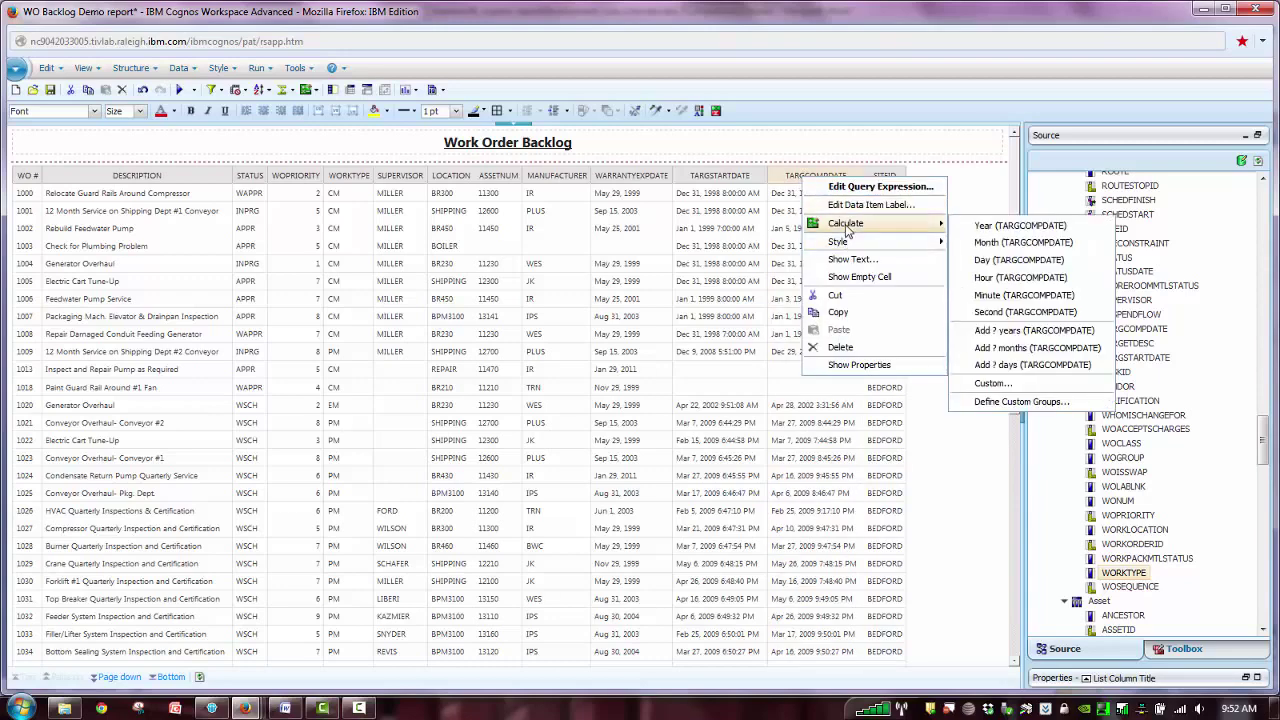
left_click(789, 198)
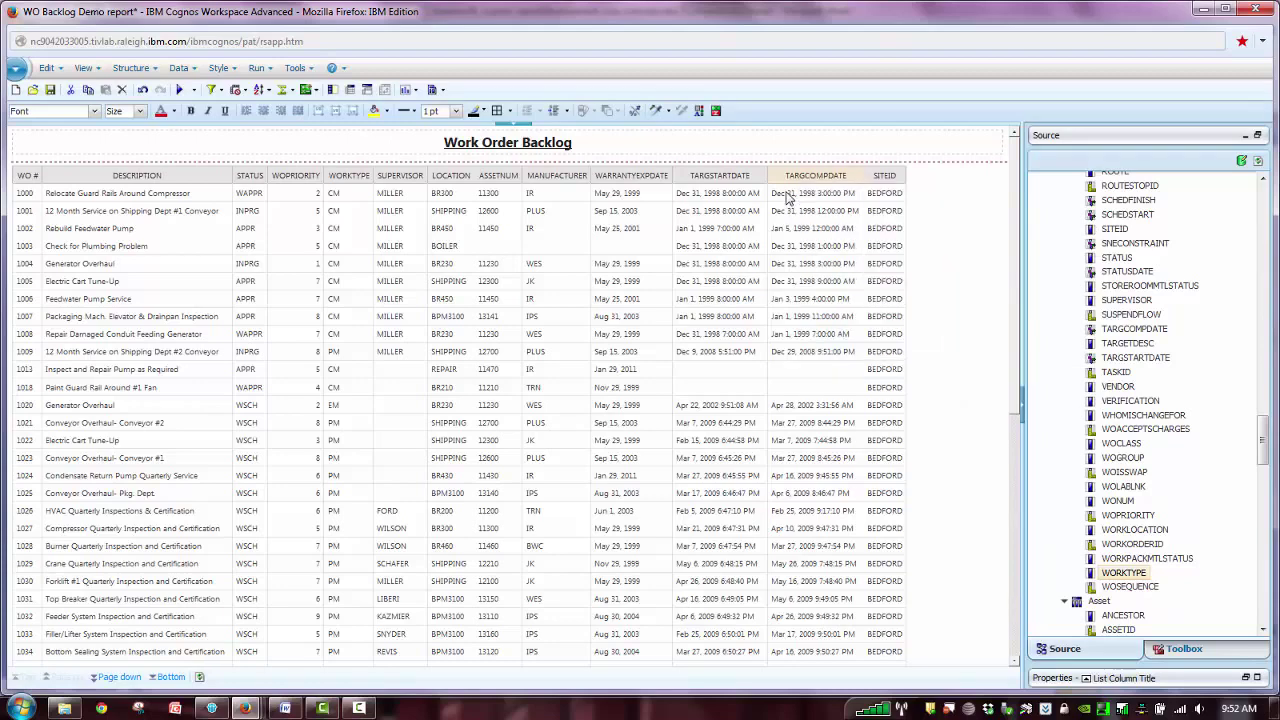
- Try a Day calculation on the TARGCOMPDATE column, and undo the added column
left_click(789, 198)
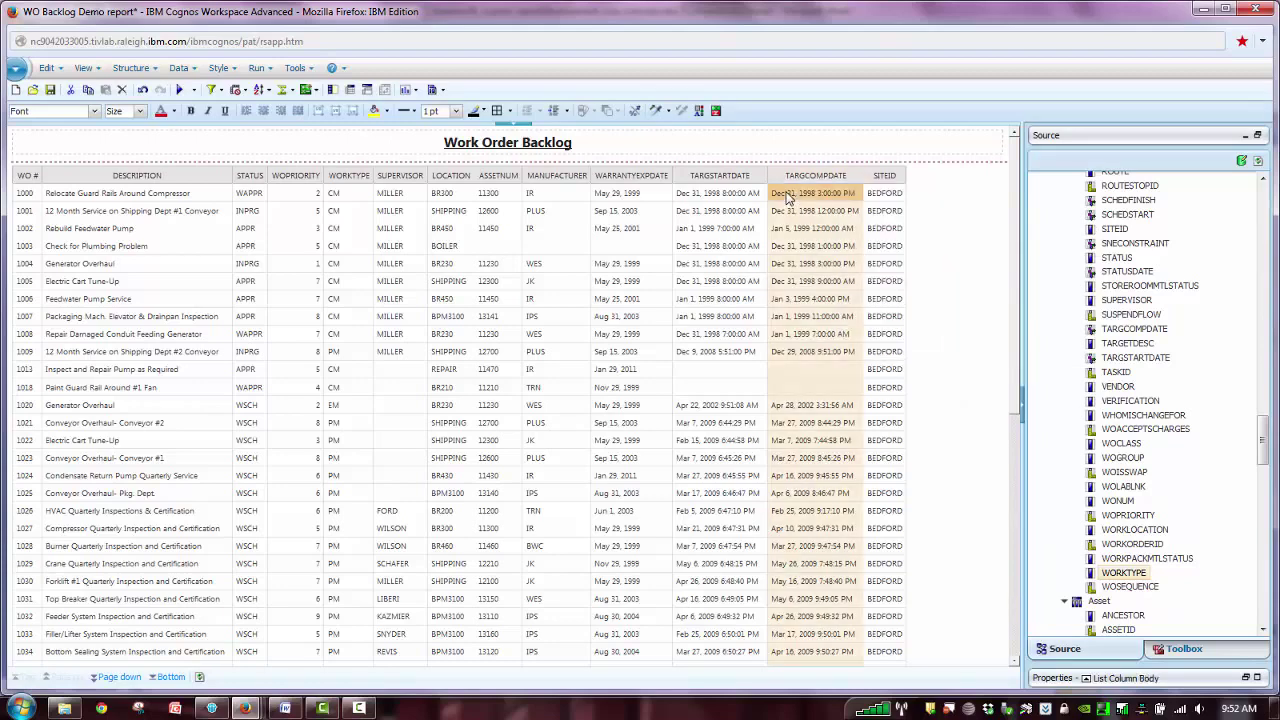
right_click(789, 198)
mouse_move(847, 228)
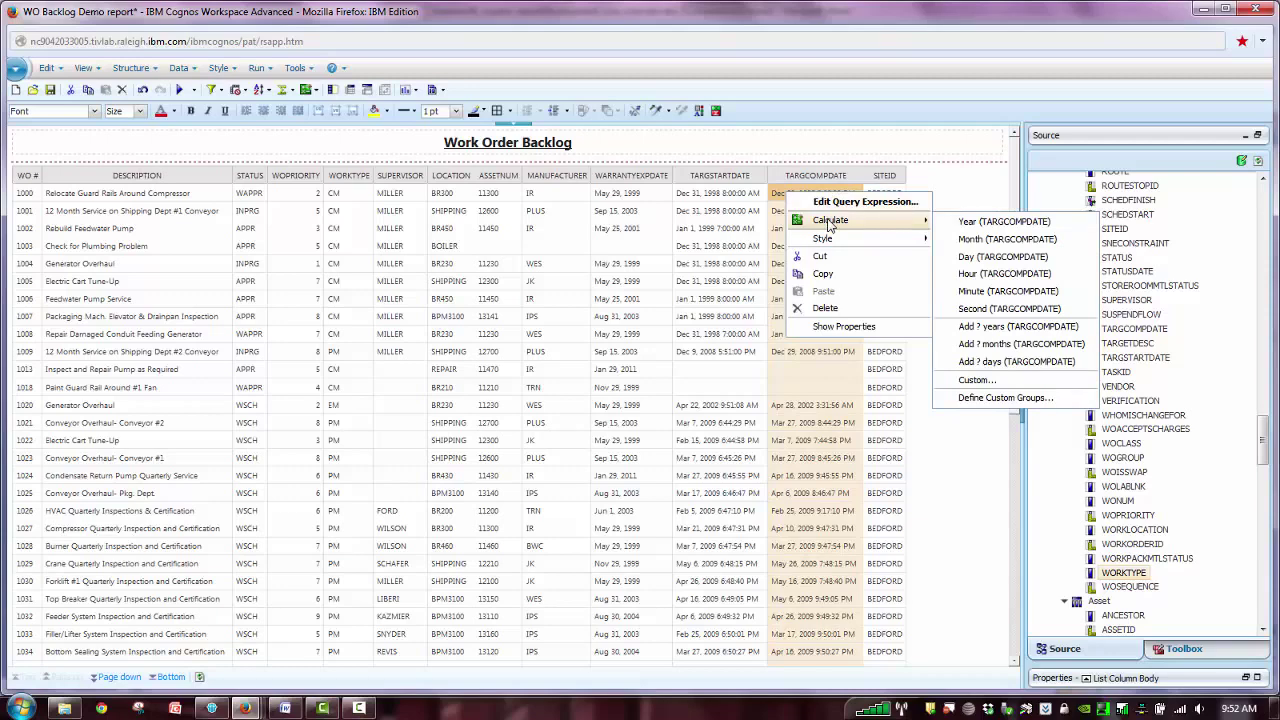
left_click(1000, 258)
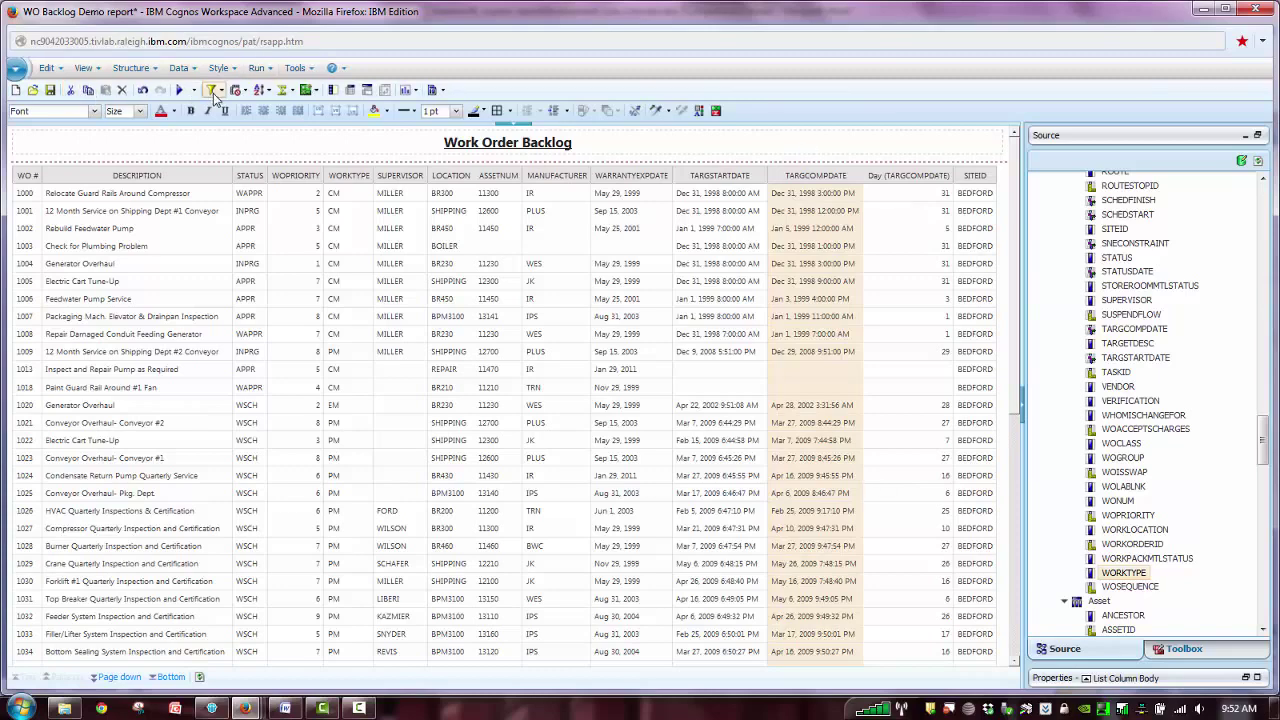
left_click(143, 91)
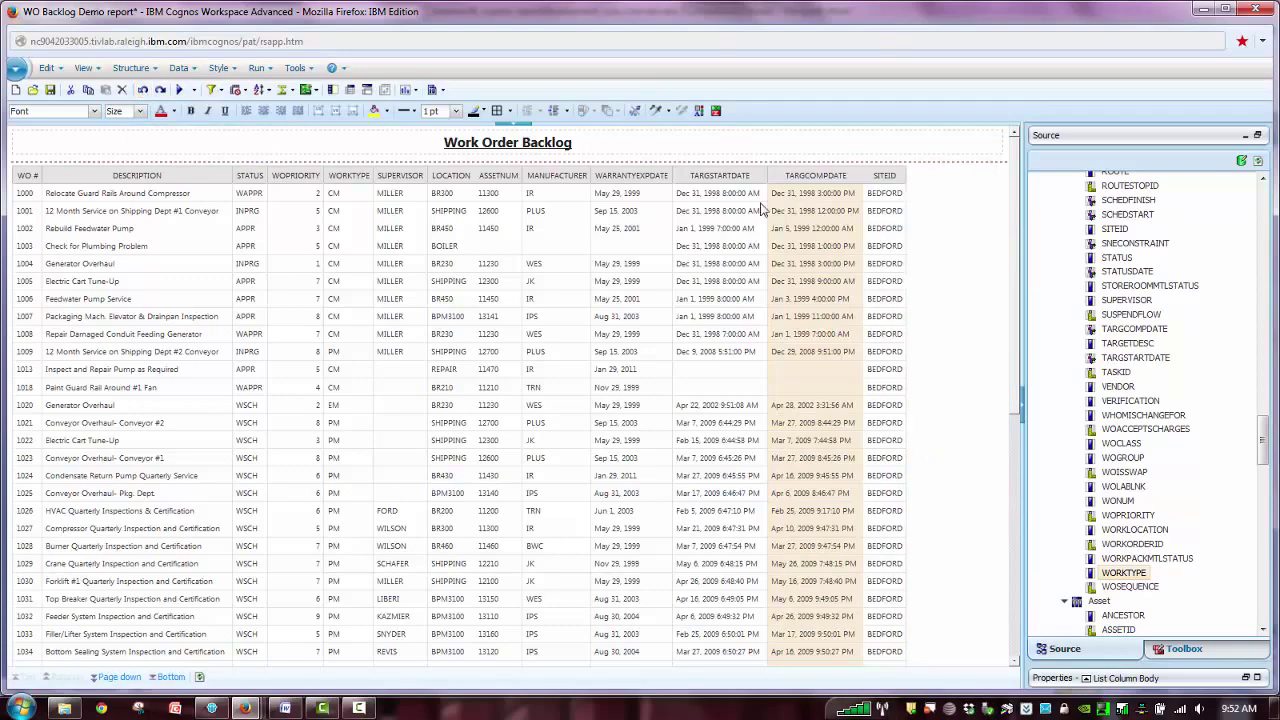
- Open the TARGCOMPDATE column's query expression and name the data item # Days Overdue
right_click(800, 201)
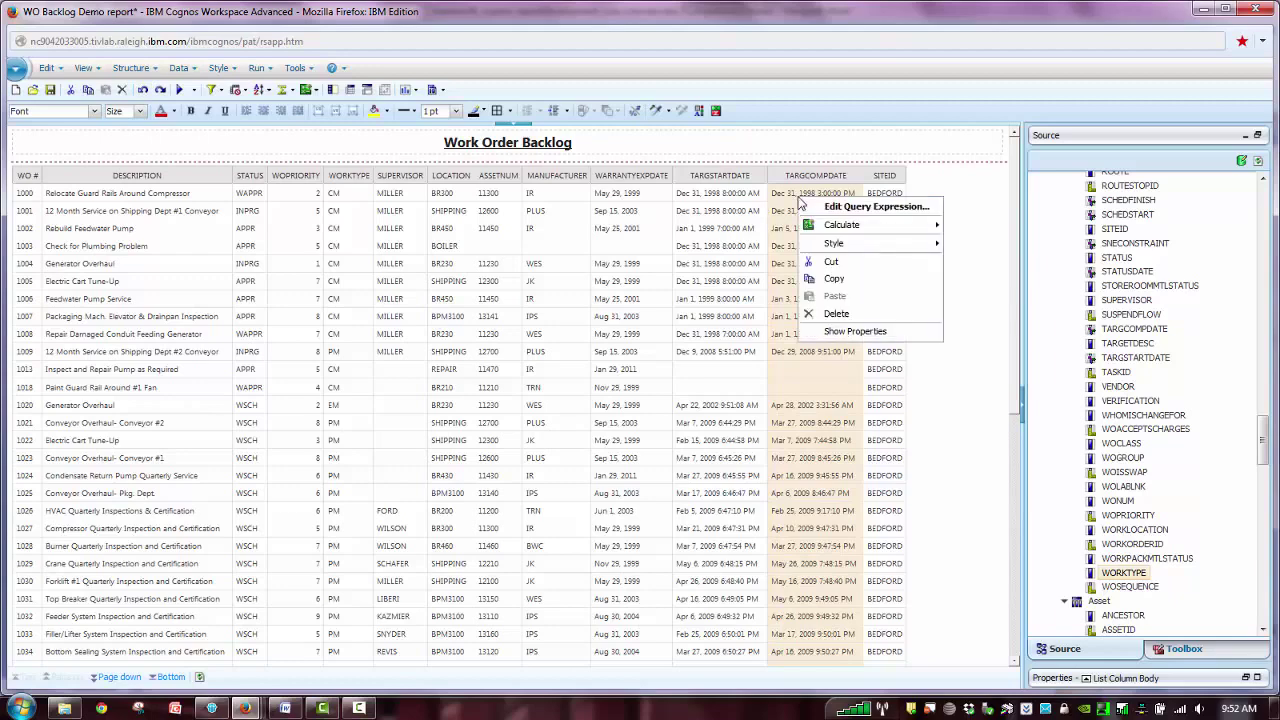
left_click(866, 210)
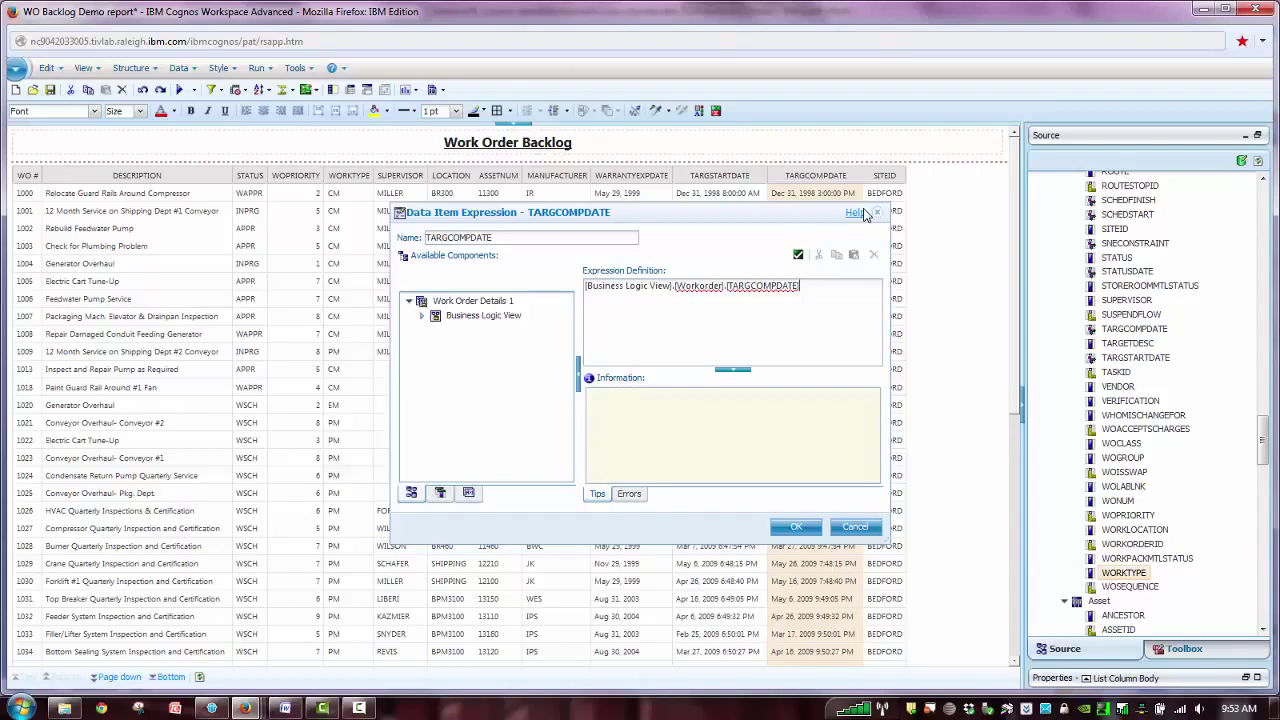
left_click_drag(506, 237, 350, 220)
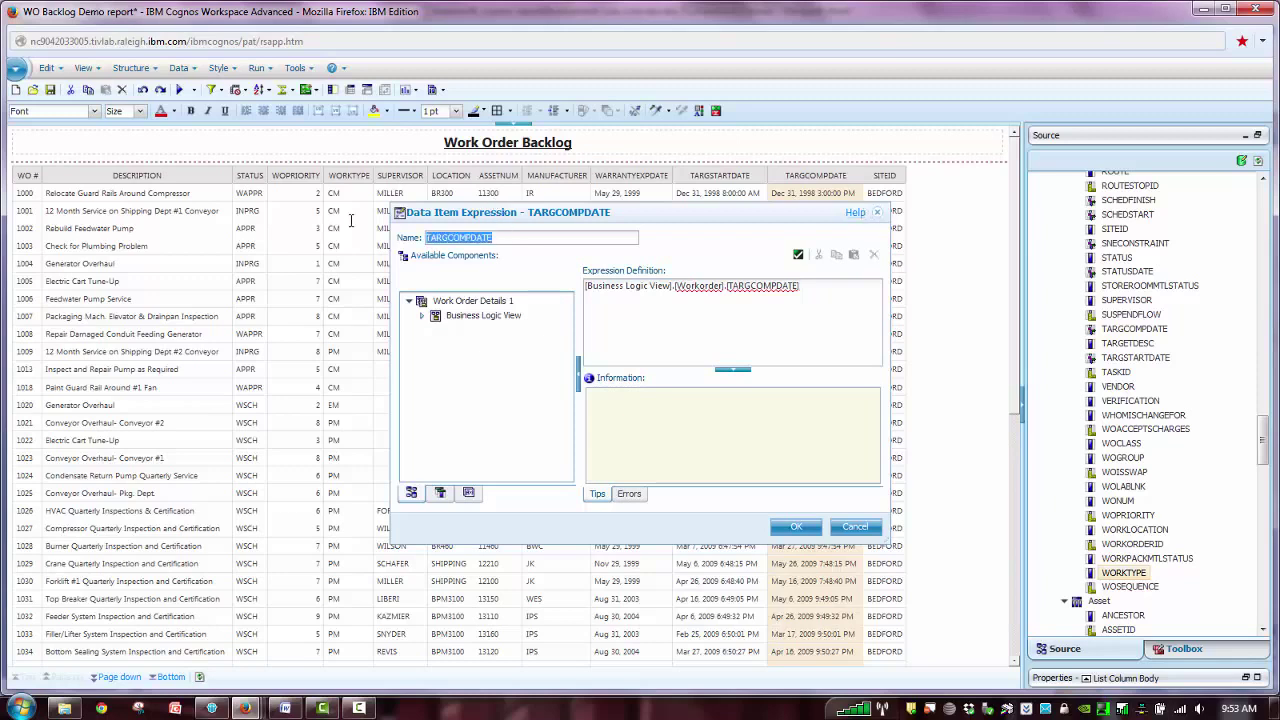
type("# Days Overdue")
- Change the expression to current_date-[Business Logic View].[Workorder].[TARGCOMPDATE] and validate it
left_click(589, 289)
type("current_")
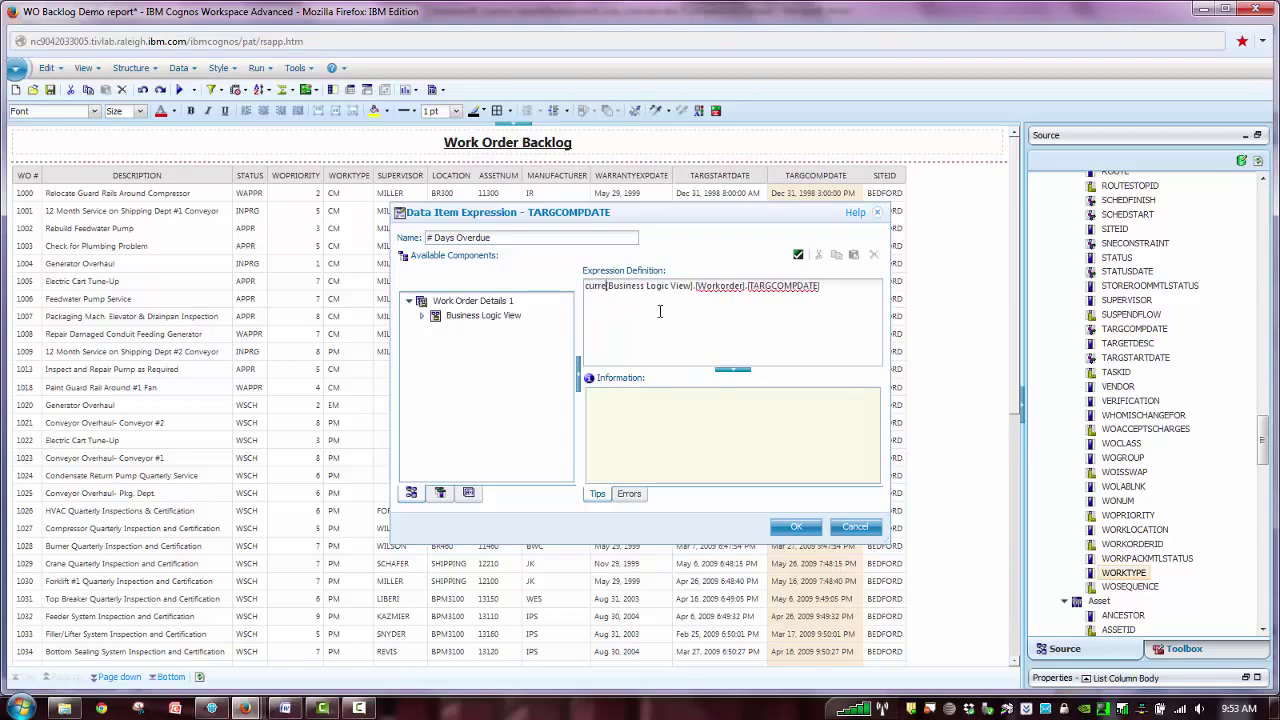
type("date")
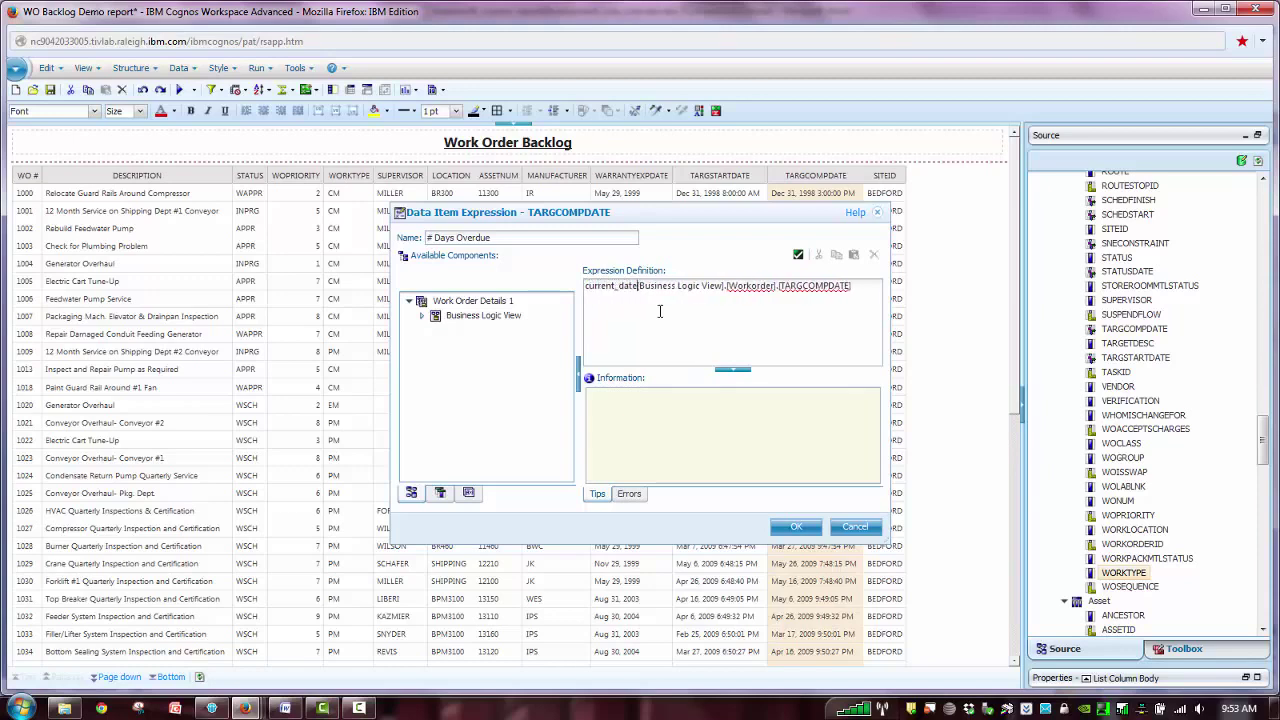
type("-")
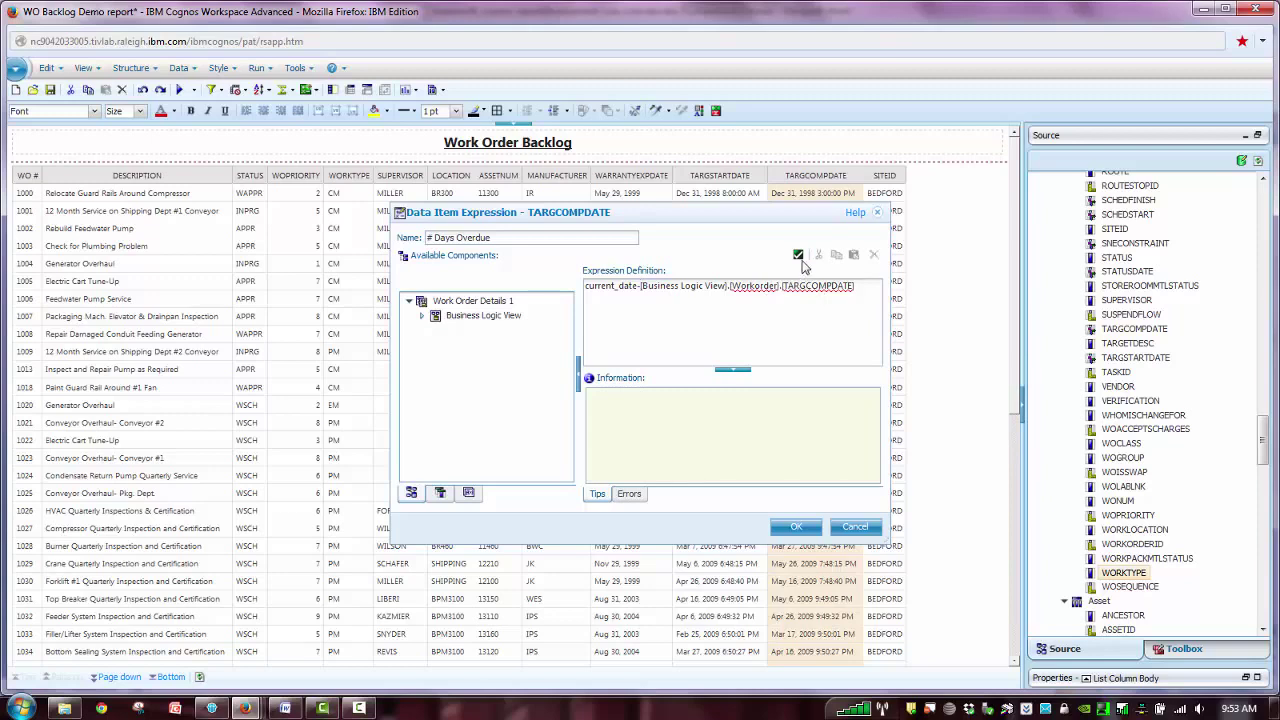
left_click(797, 255)
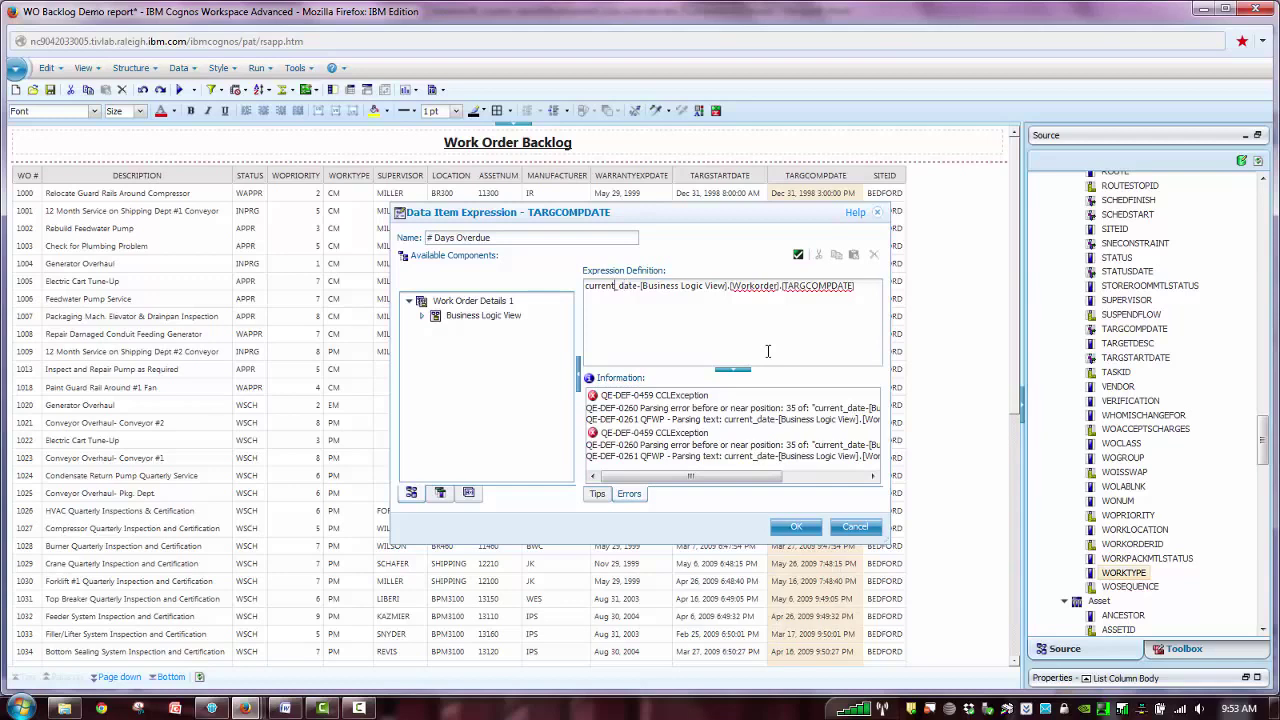
- Enclose current_date in parentheses in the # Days Overdue expression, validate it and apply the expression to the column
key("Left")
key("Left")
key("Left")
type("(")
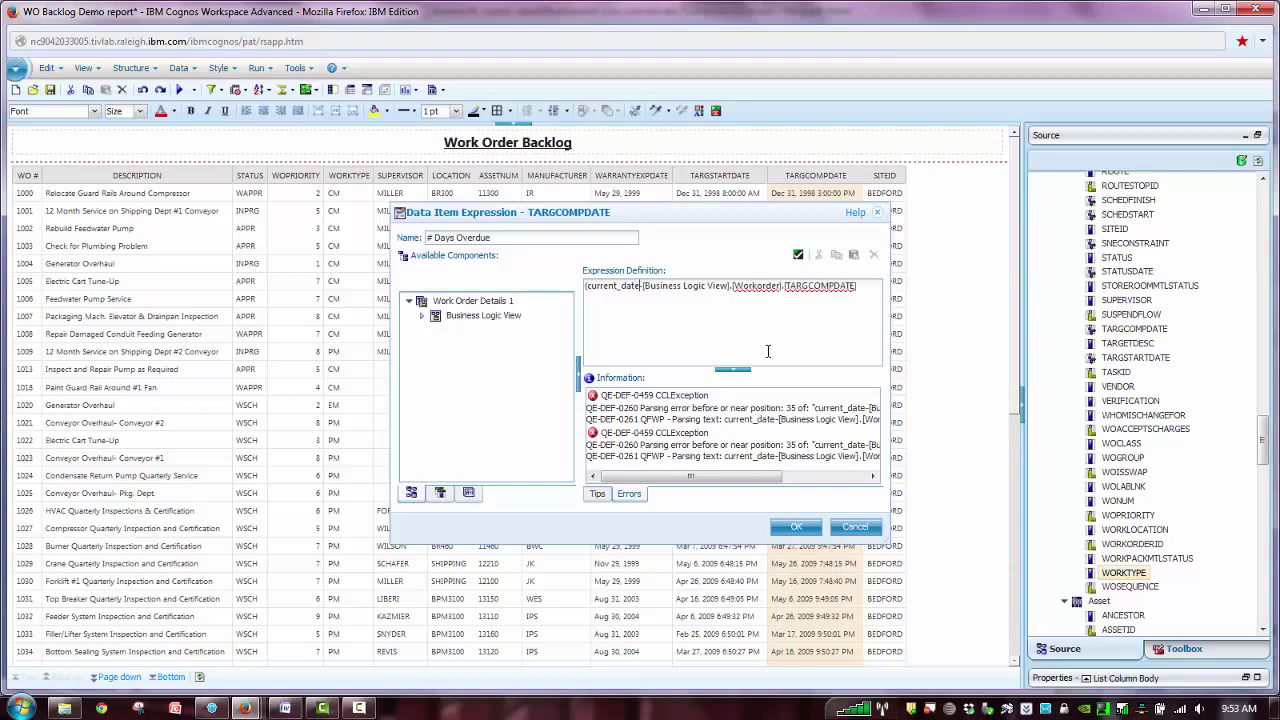
type(")")
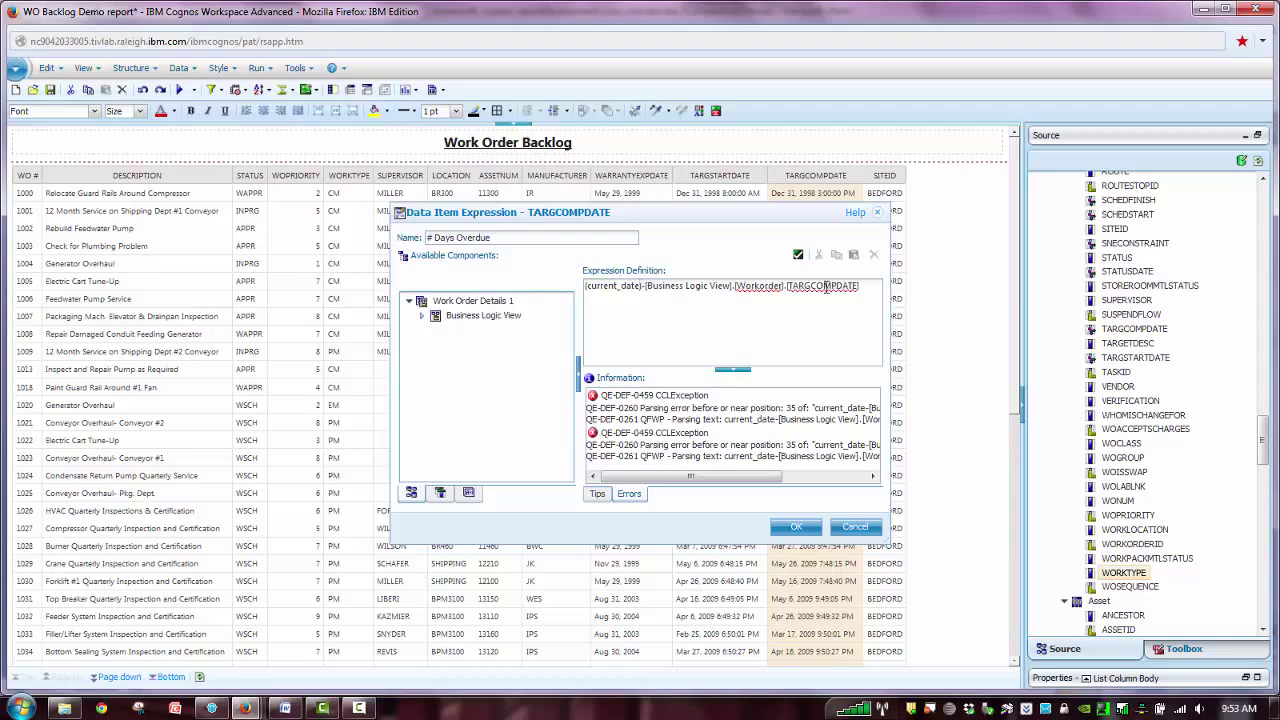
left_click(797, 255)
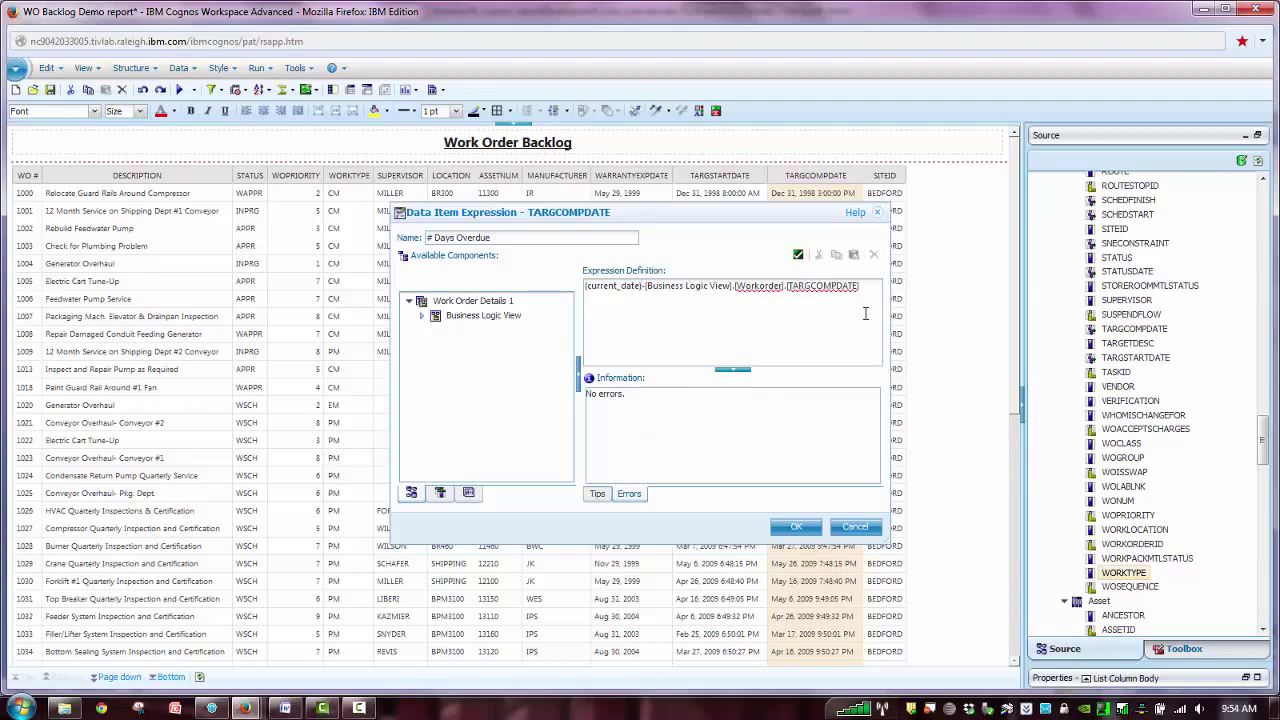
left_click(800, 527)
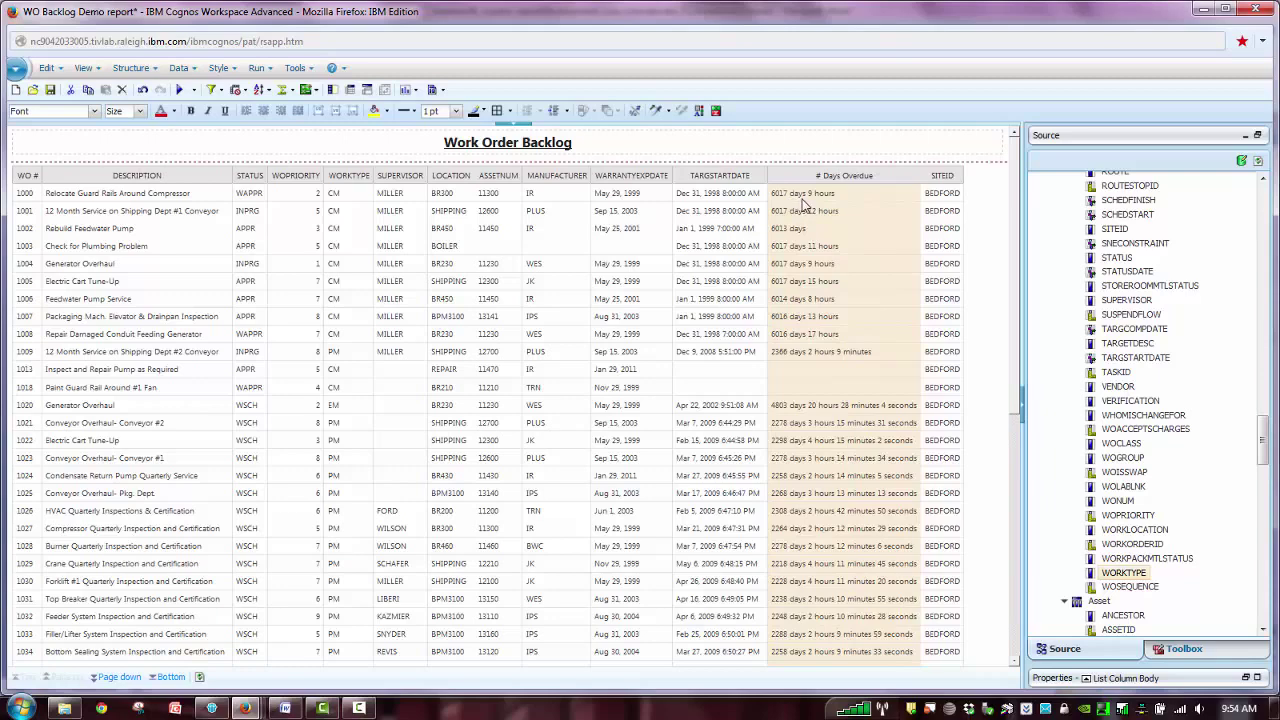
- Create a Day calculation from the # Days Overdue column and keep only the calculated column in the list
left_click(797, 194)
right_click(798, 198)
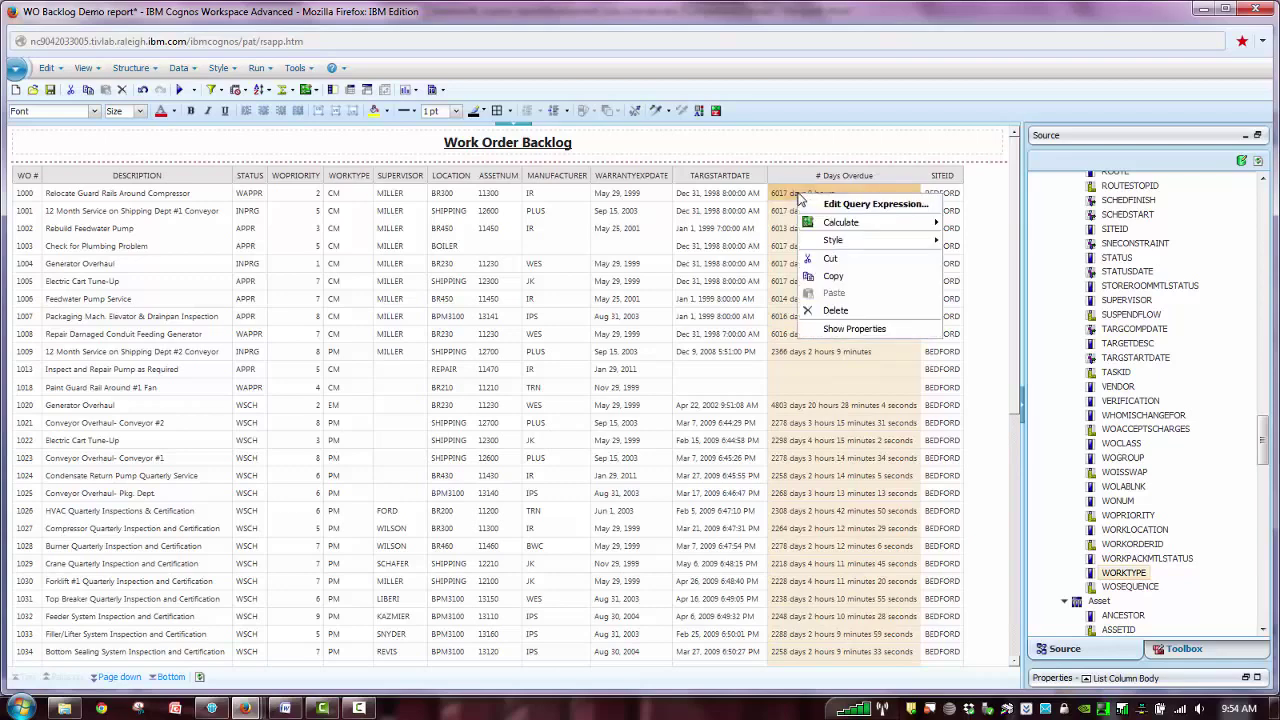
mouse_move(820, 225)
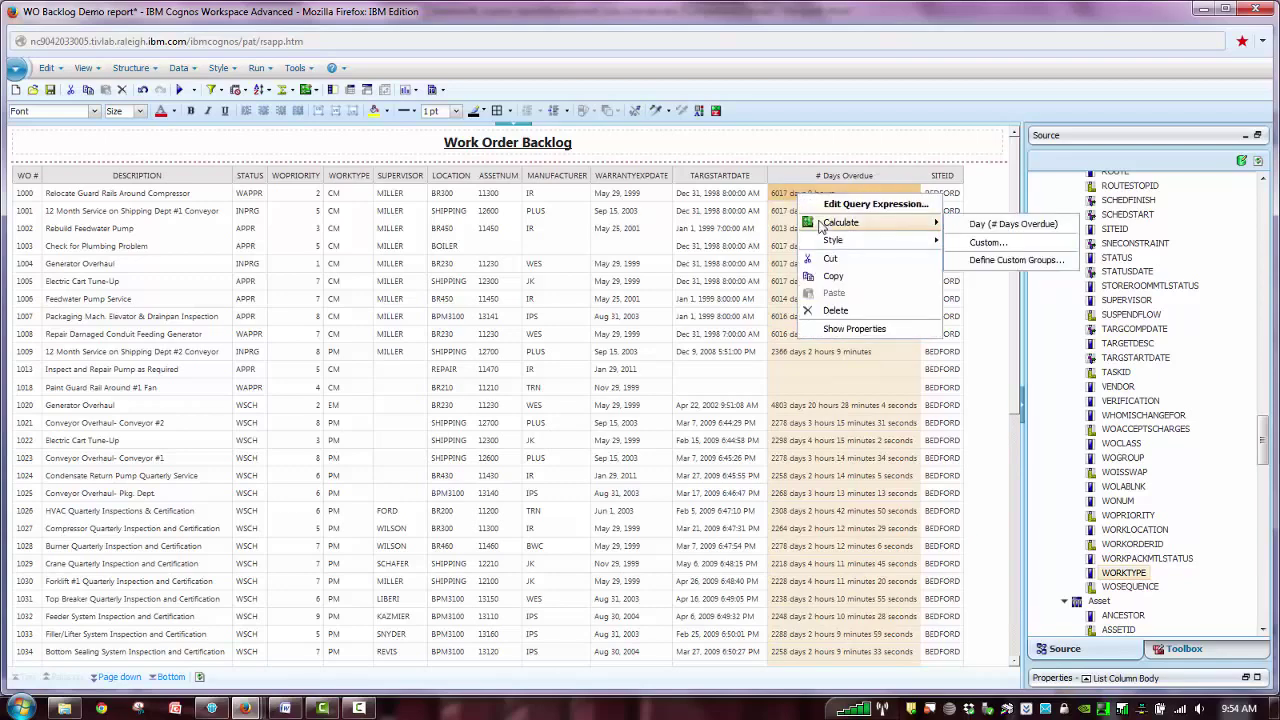
left_click(985, 228)
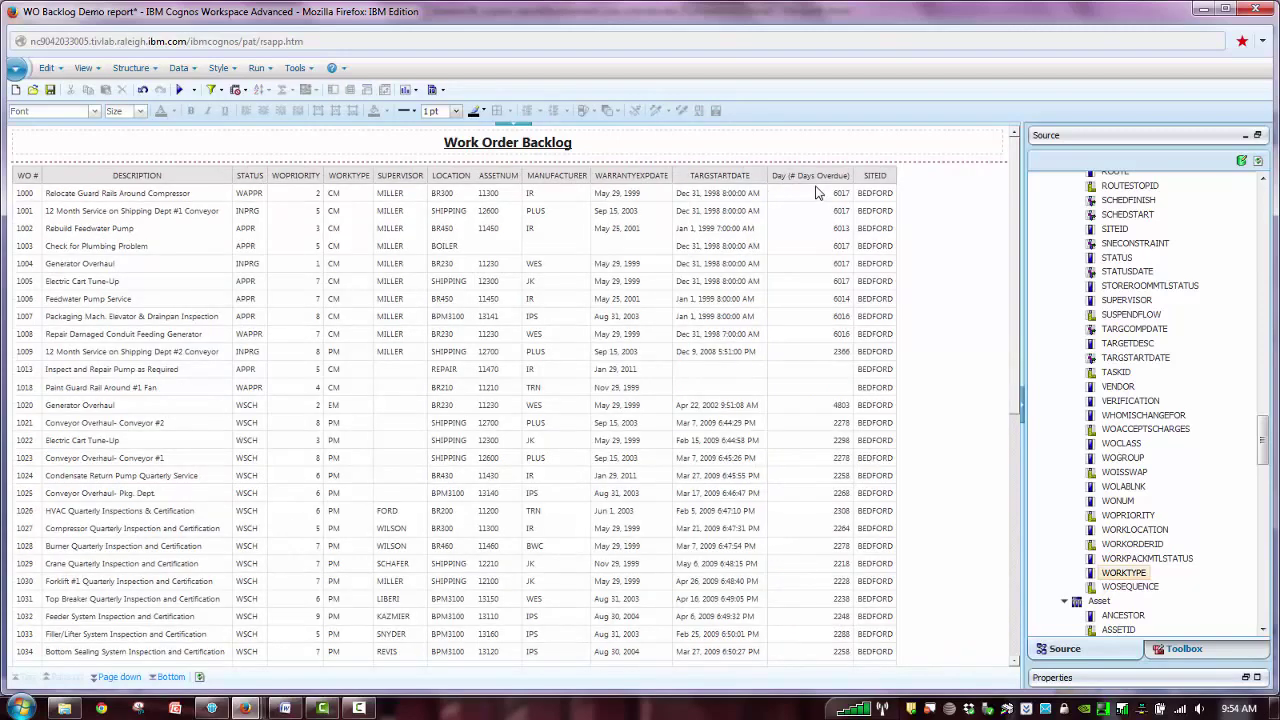
- Try to rename the Day (# Days Overdue) column's data item to # Days Overdue
right_click(812, 180)
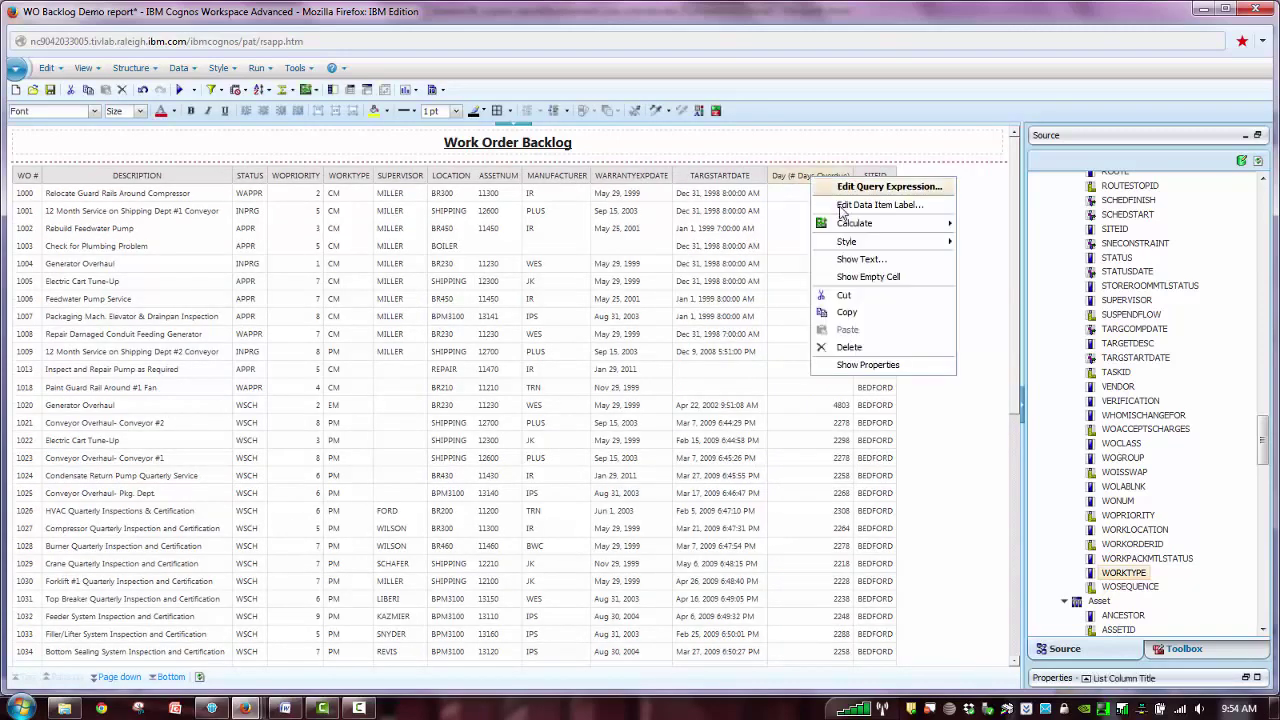
left_click(840, 213)
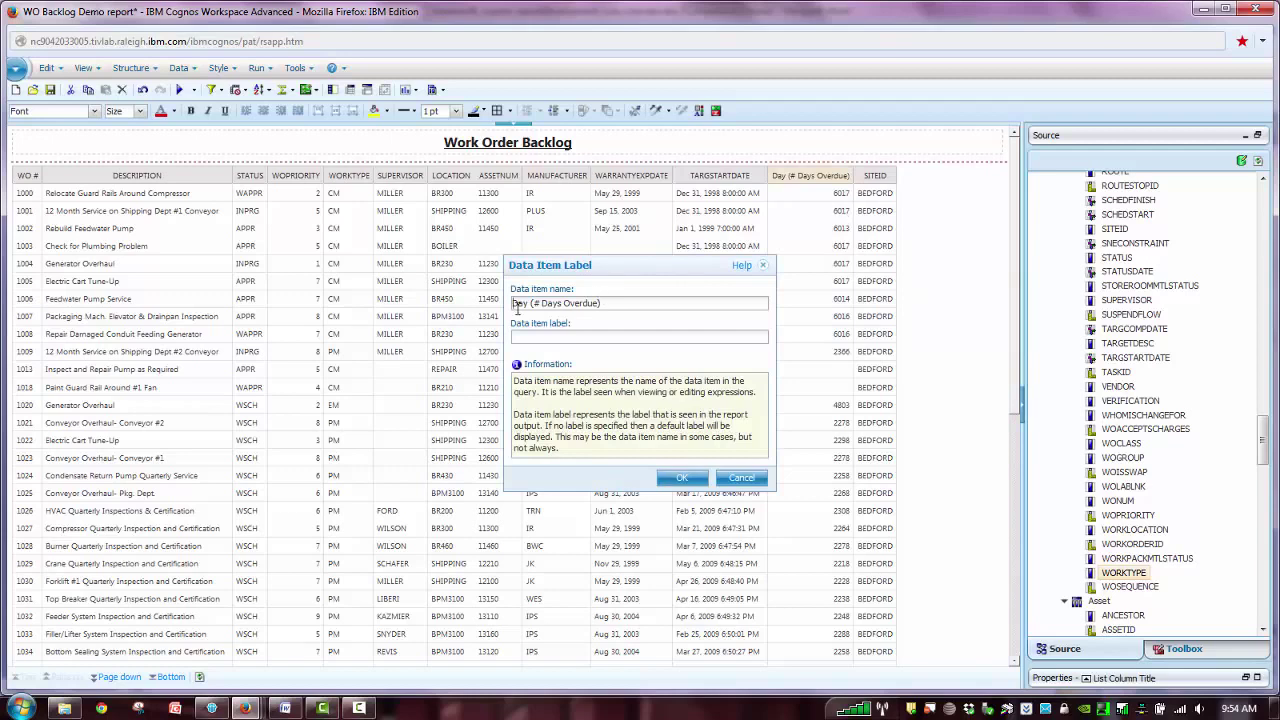
double_click(532, 305)
key("Delete")
key("Delete")
key("Delete")
key("BackSpace")
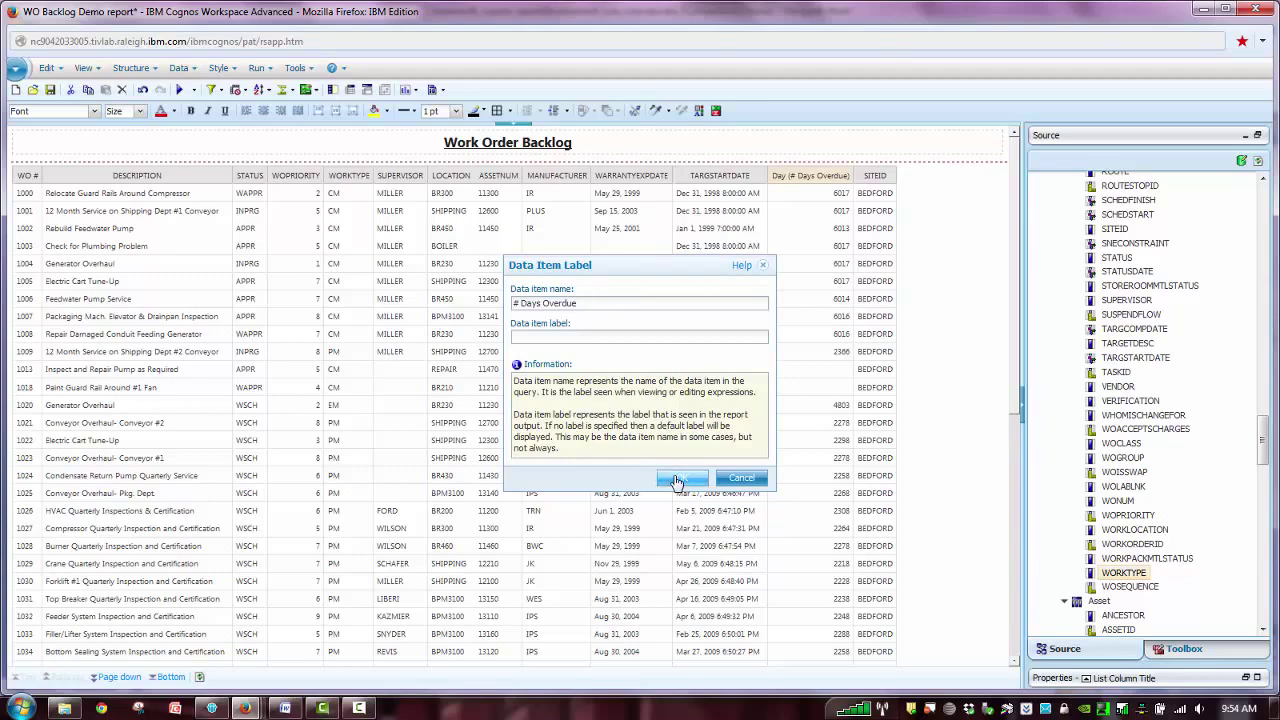
left_click(678, 479)
left_click(642, 406)
left_click(684, 481)
left_click(650, 405)
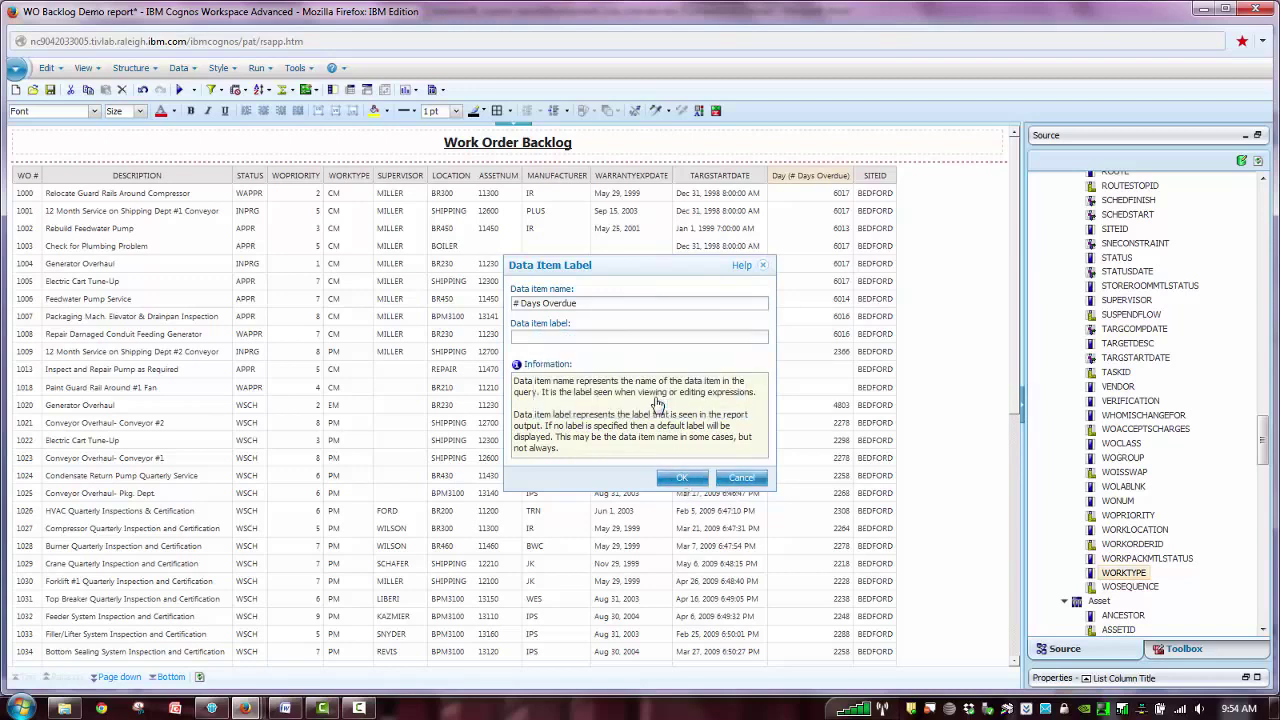
- Name the calculated column's data item Number of Days Overdue and save the report
left_click_drag(520, 304, 499, 304)
type("Number of")
left_click(684, 478)
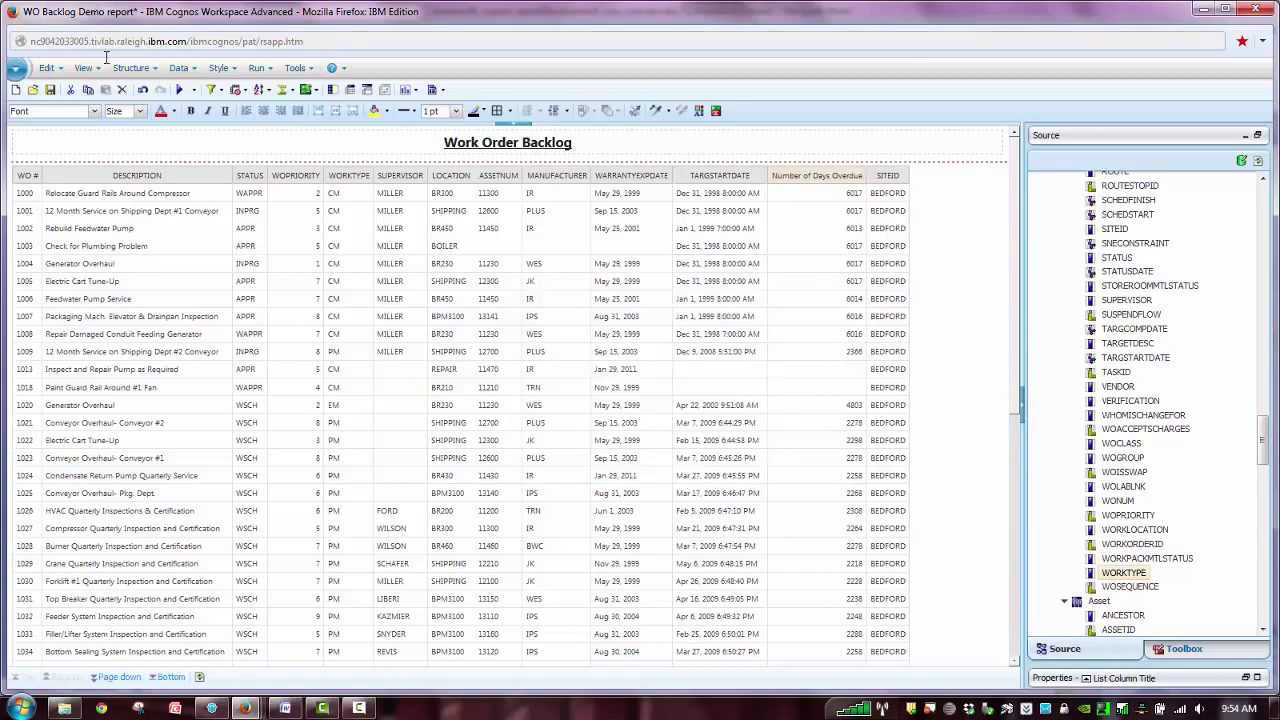
left_click(50, 90)
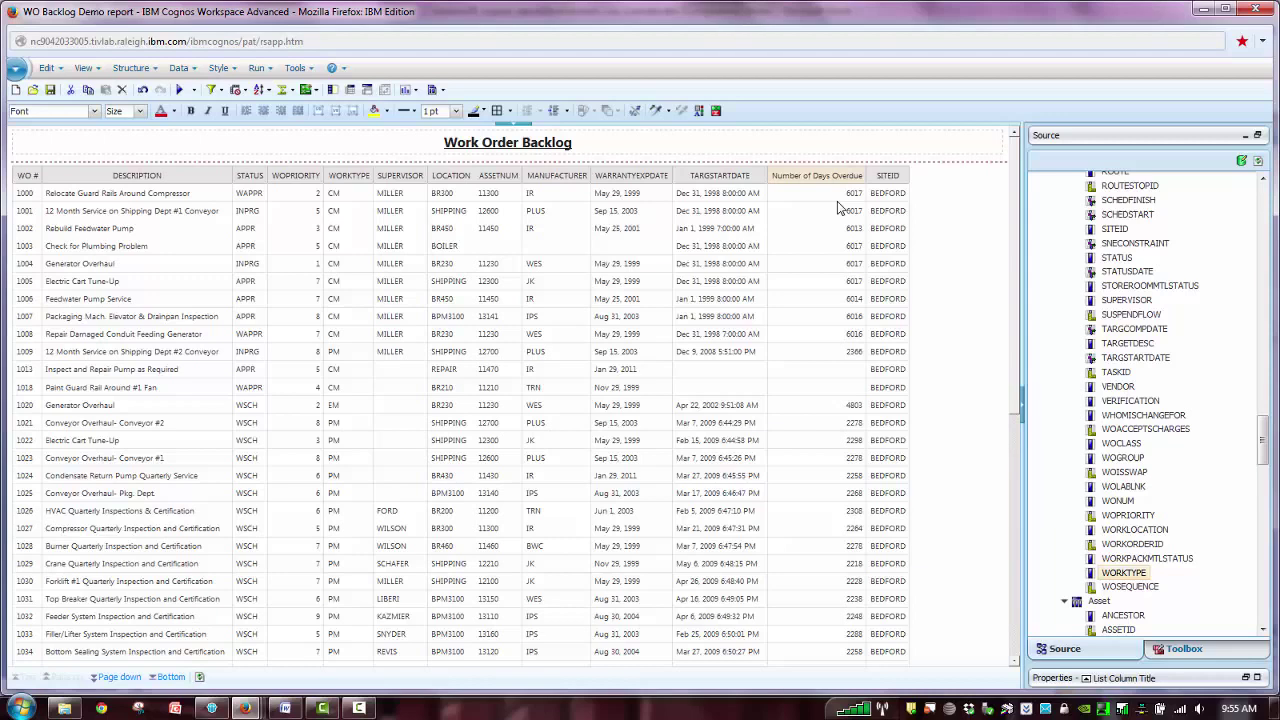
- Delete the TARGSTARTDATE column from the work order list
left_click(732, 178)
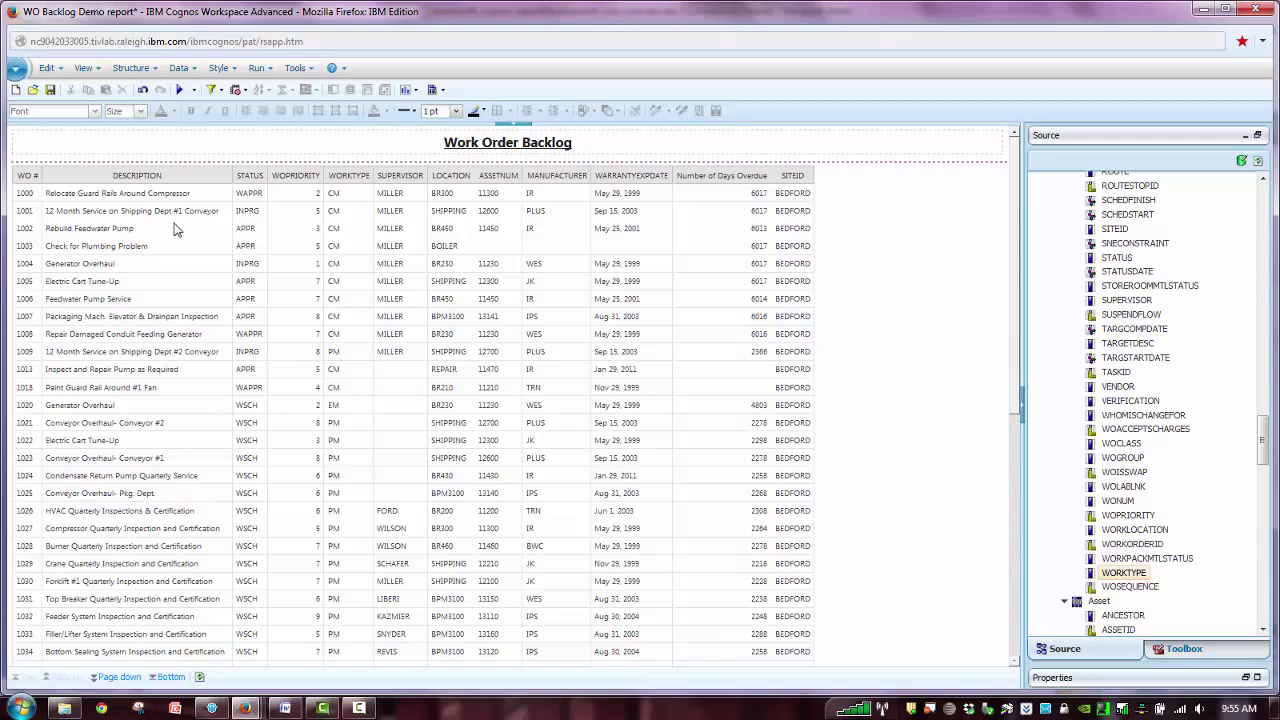
- Cut the SITEID column from the end of the list and place it as the first column, ahead of WO #
left_click(798, 196)
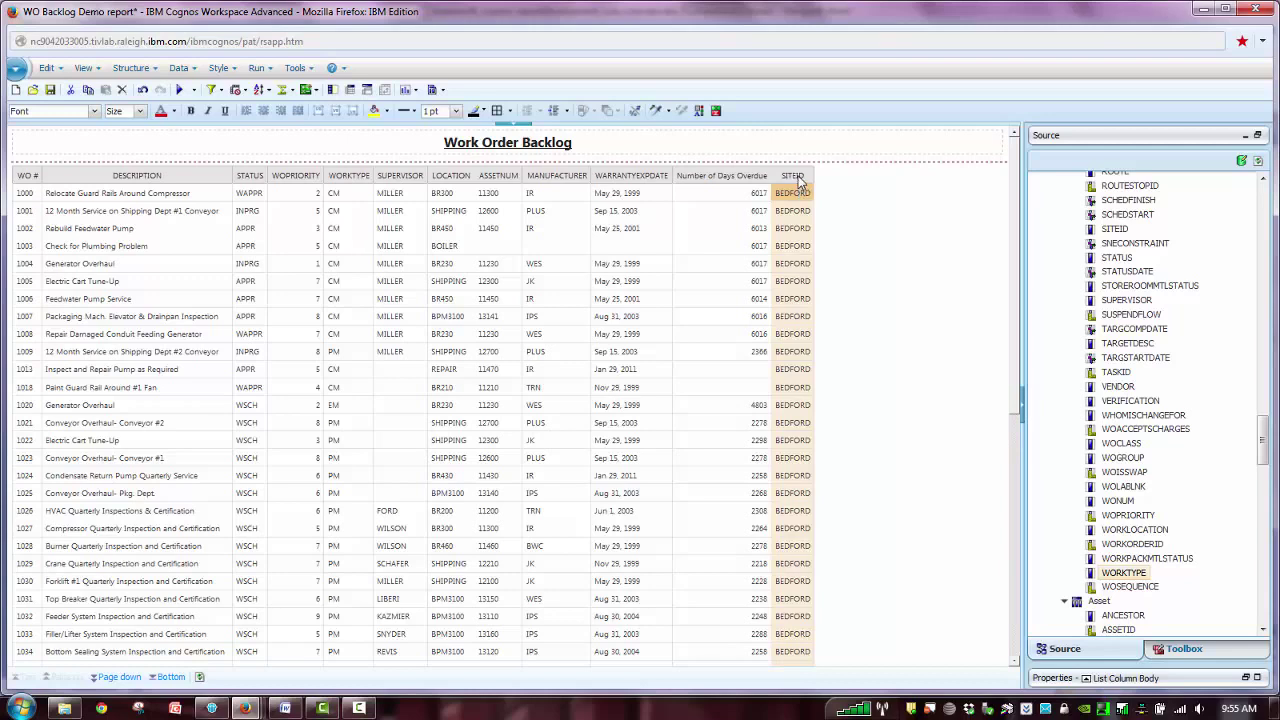
left_click(797, 182)
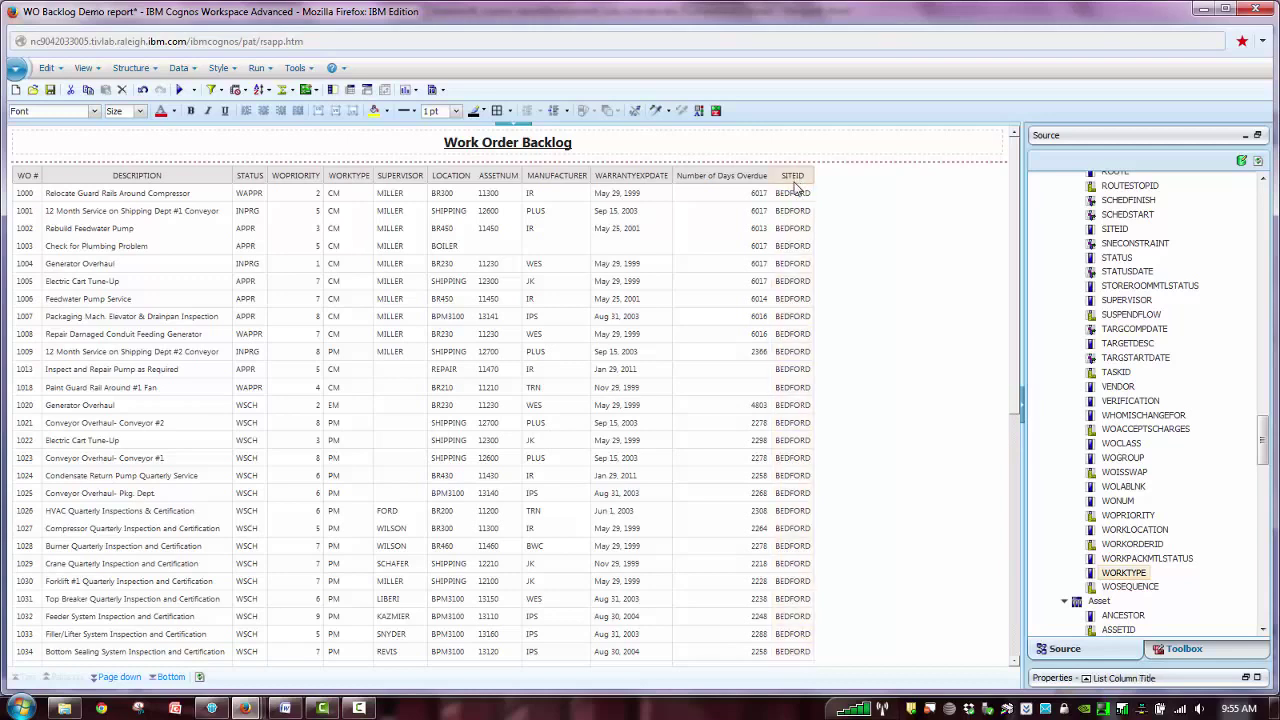
right_click(797, 186)
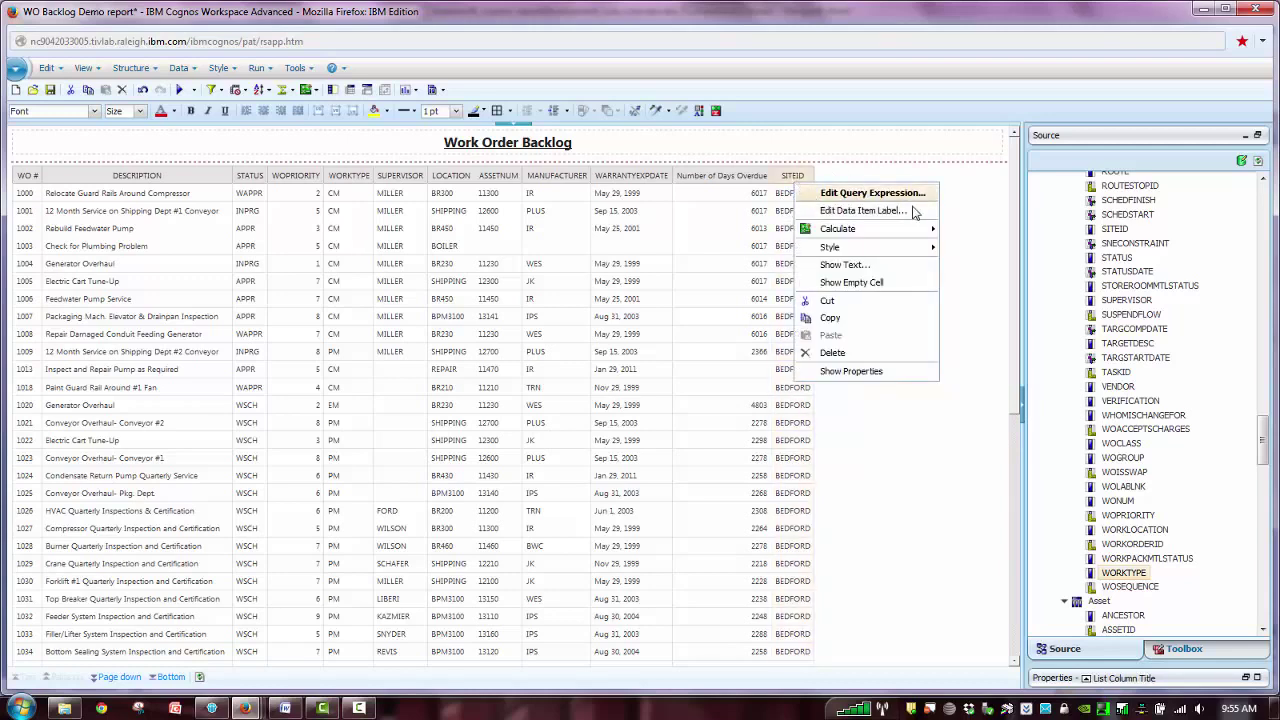
left_click(992, 194)
left_click(800, 194)
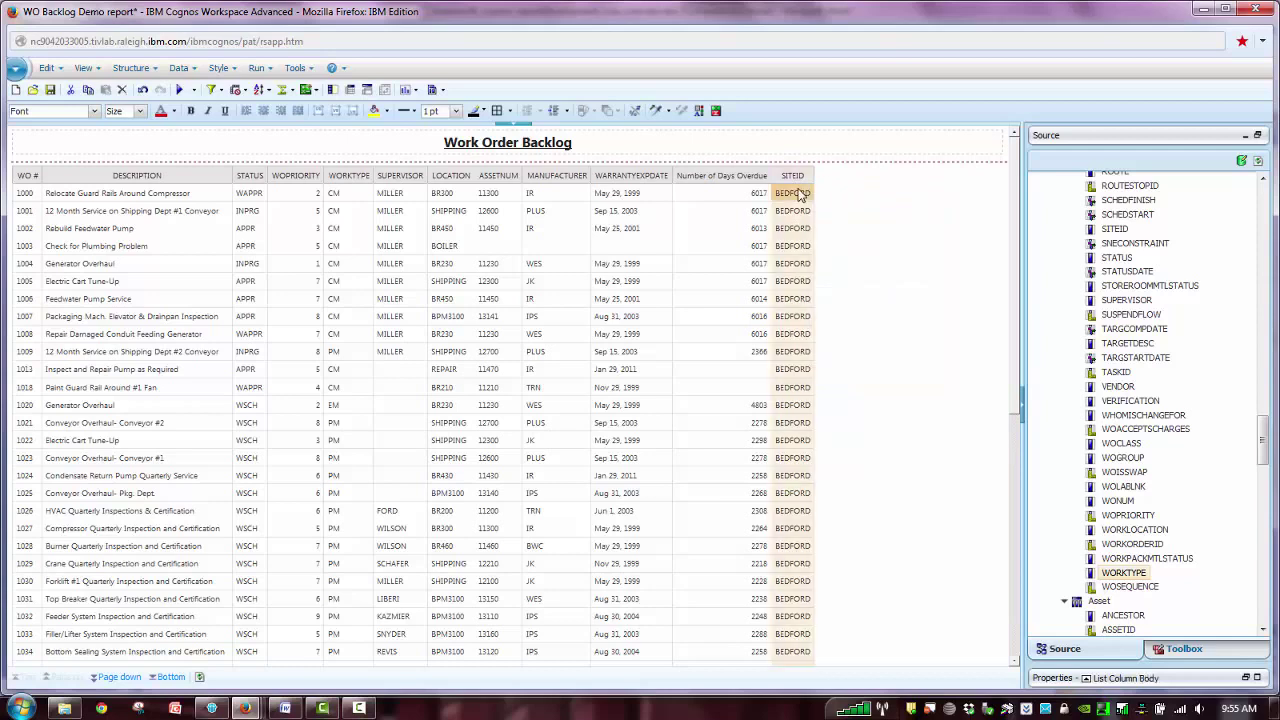
right_click(800, 194)
left_click(838, 262)
left_click(16, 182)
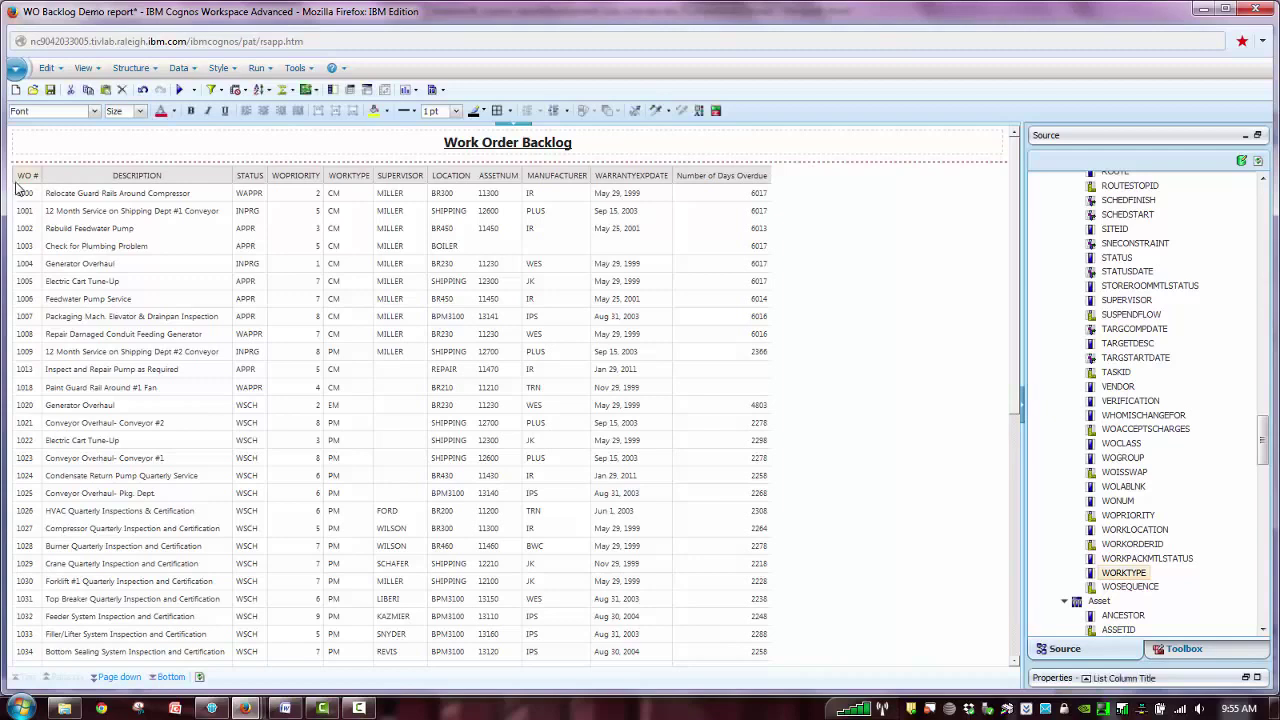
right_click(43, 185)
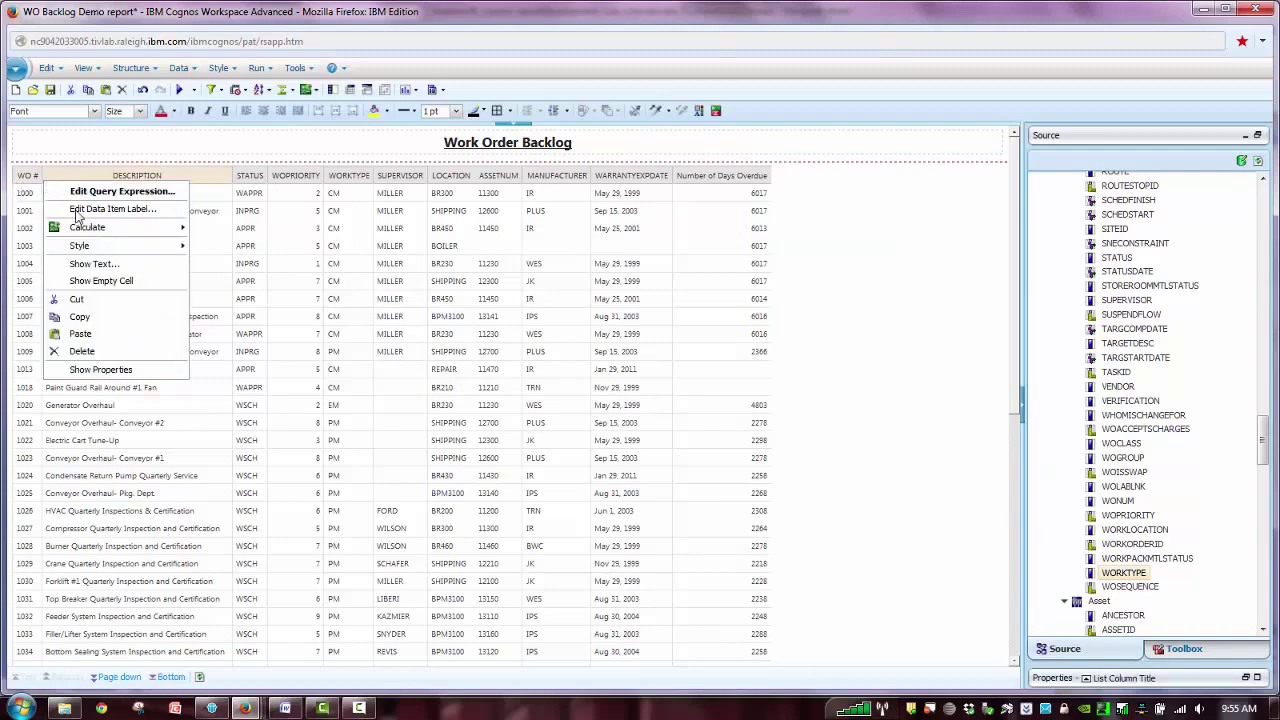
left_click(76, 341)
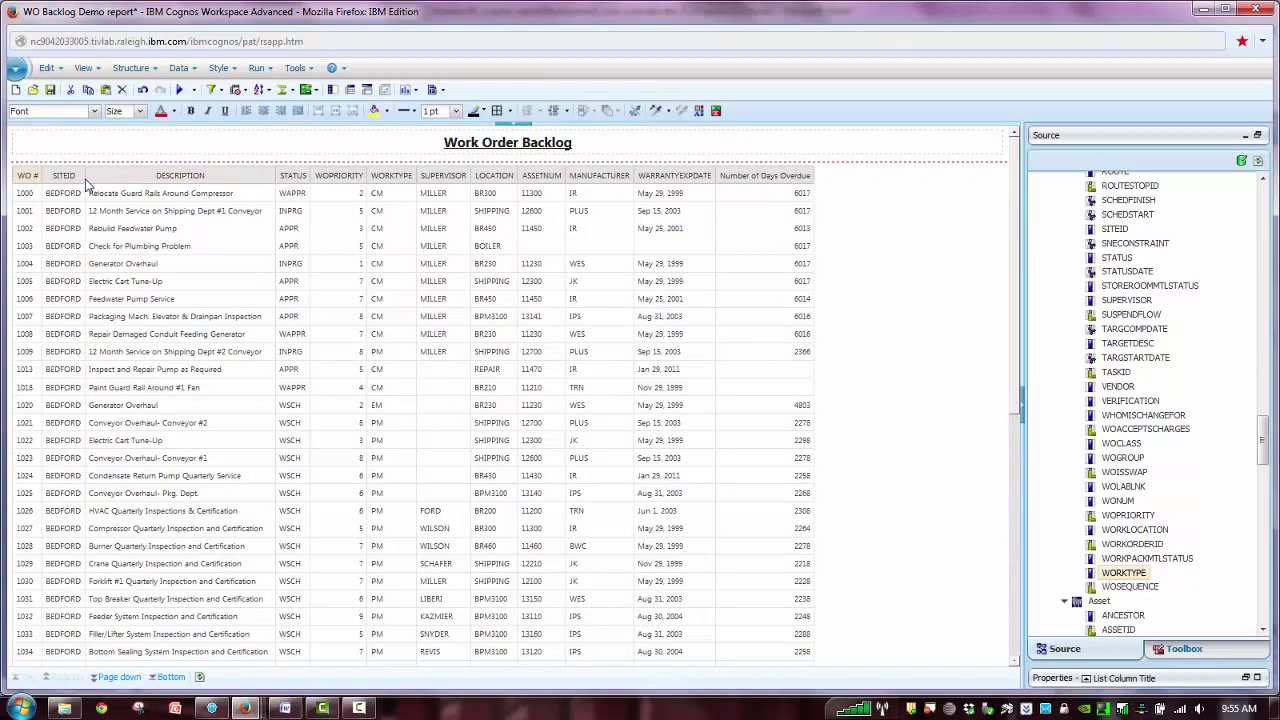
left_click(79, 178)
left_click_drag(79, 178, 85, 178)
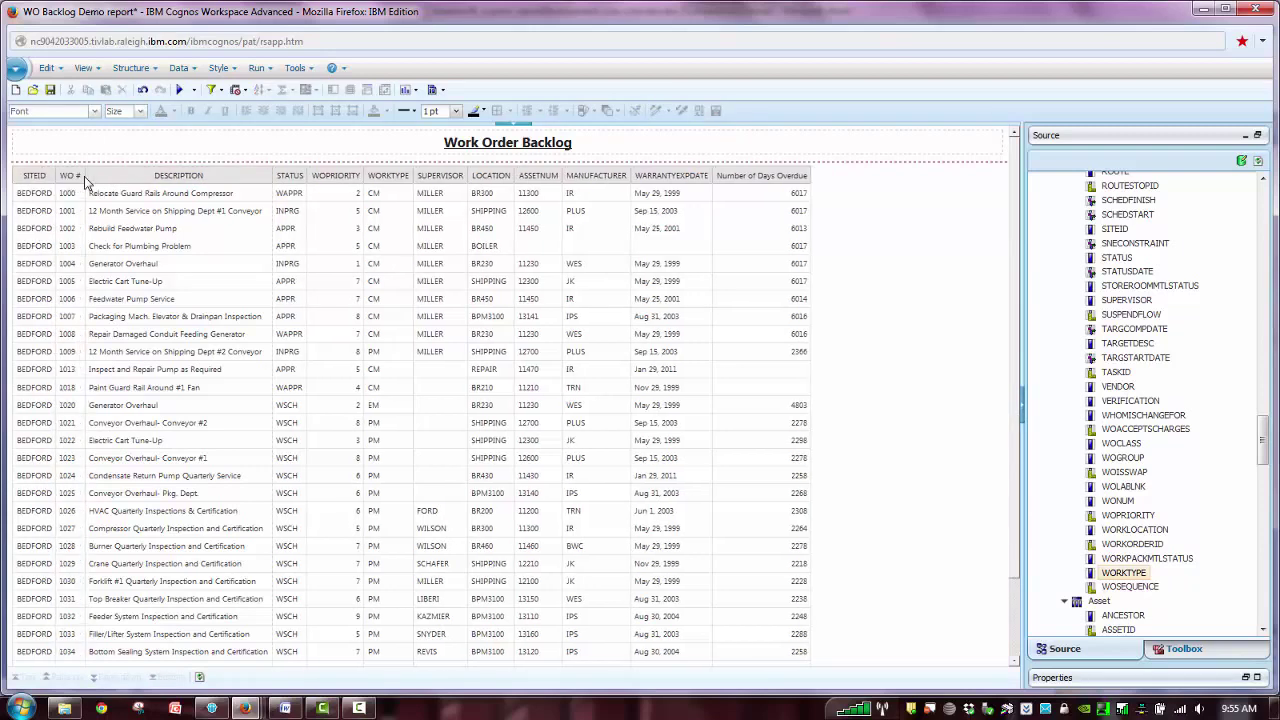
- Group the work order list by the SITEID column
left_click(35, 199)
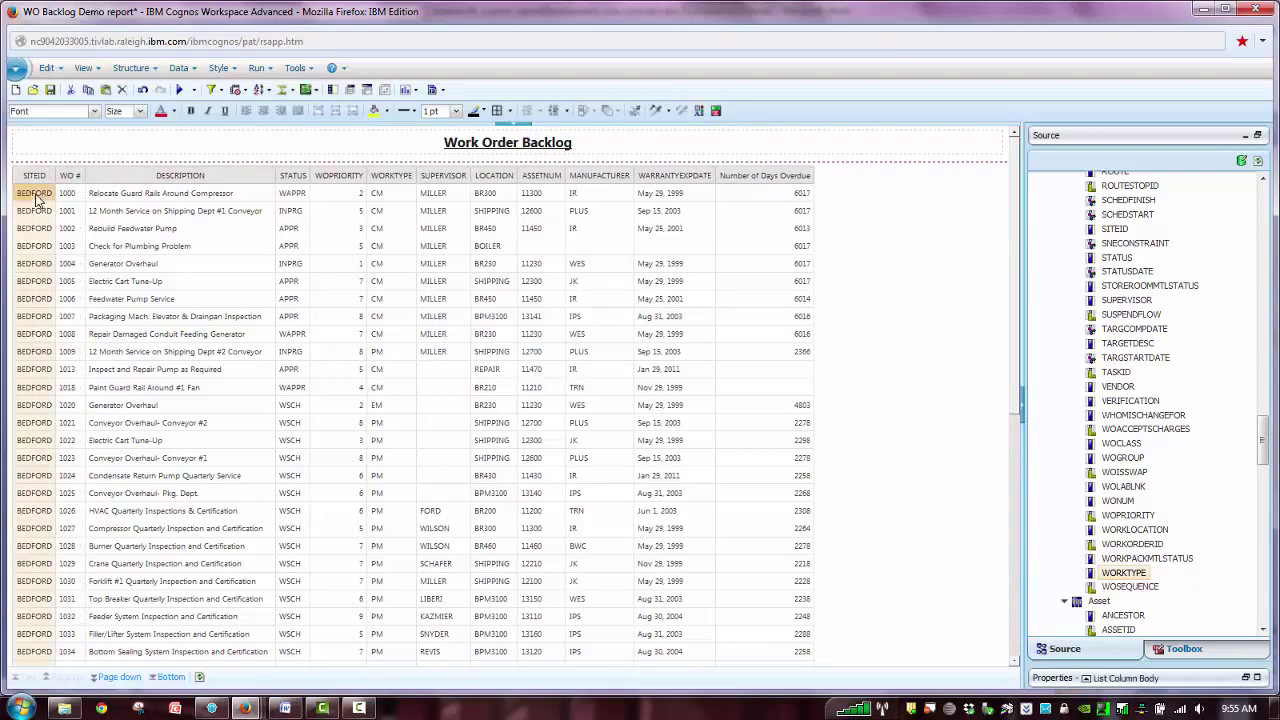
left_click(36, 181)
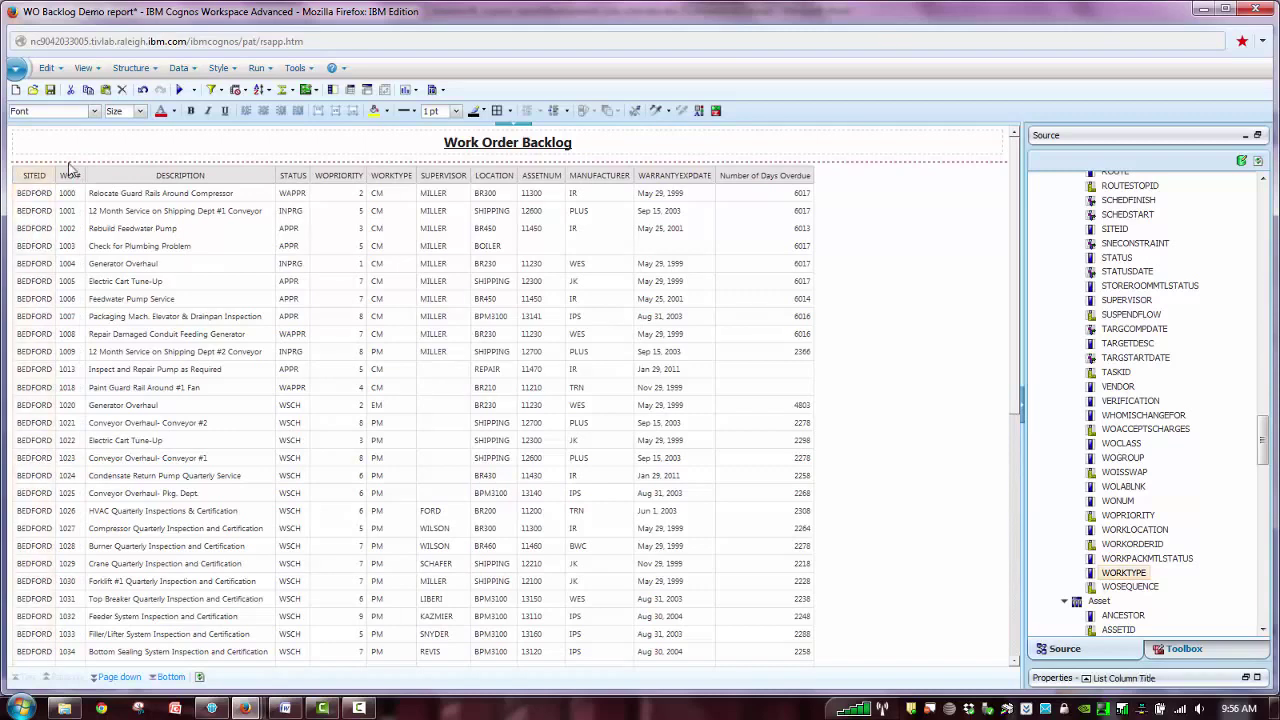
left_click(334, 90)
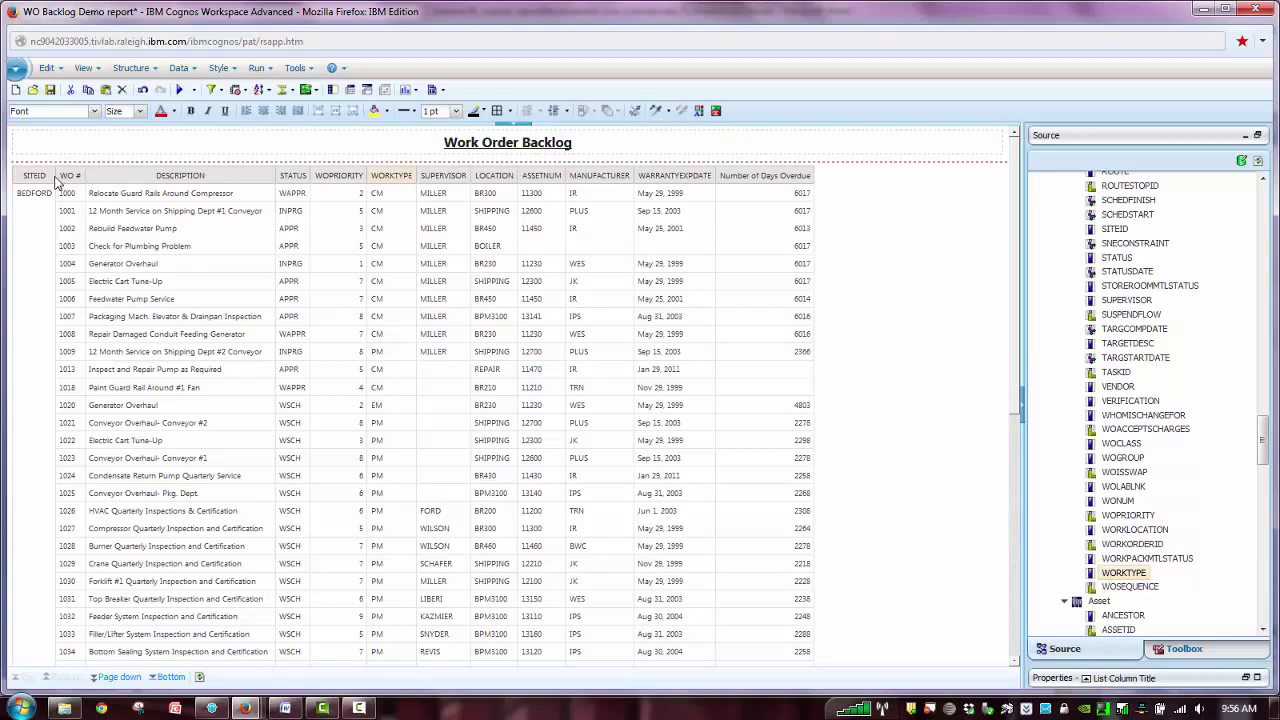
mouse_move(57, 180)
left_mouse_down()
mouse_move(244, 168)
mouse_move(370, 200)
mouse_move(58, 190)
left_mouse_up()
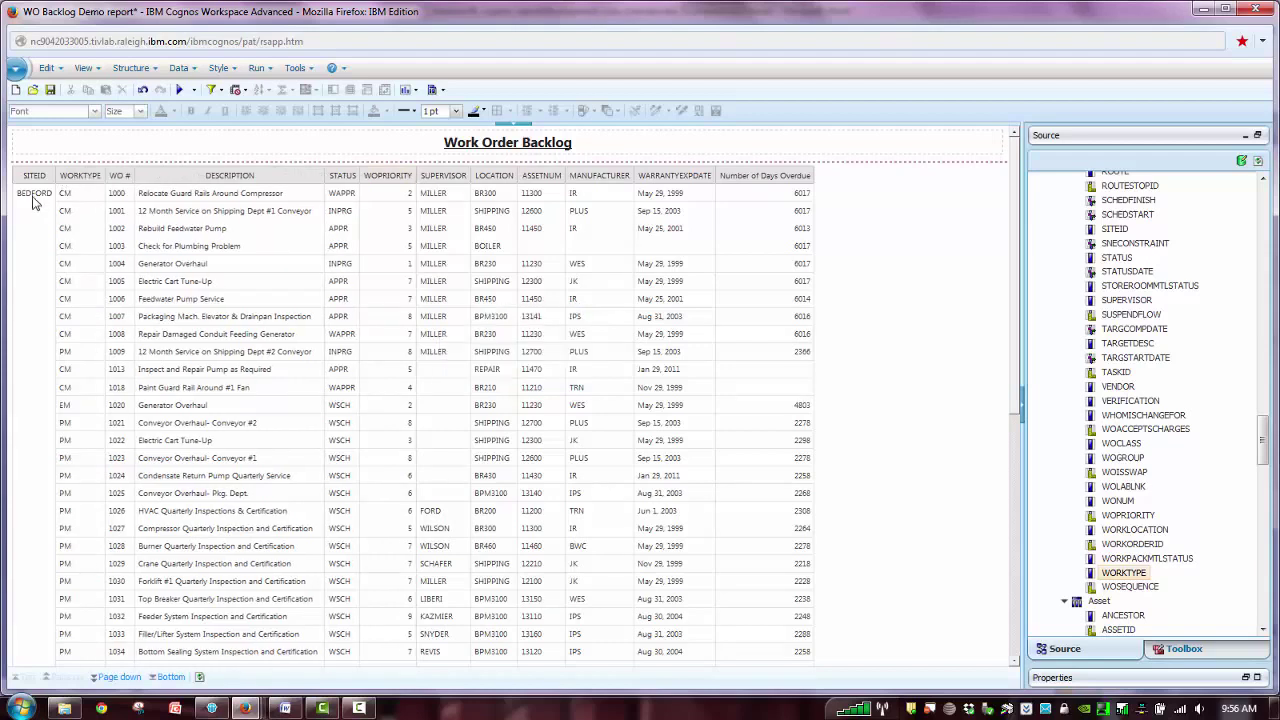
left_click(96, 194)
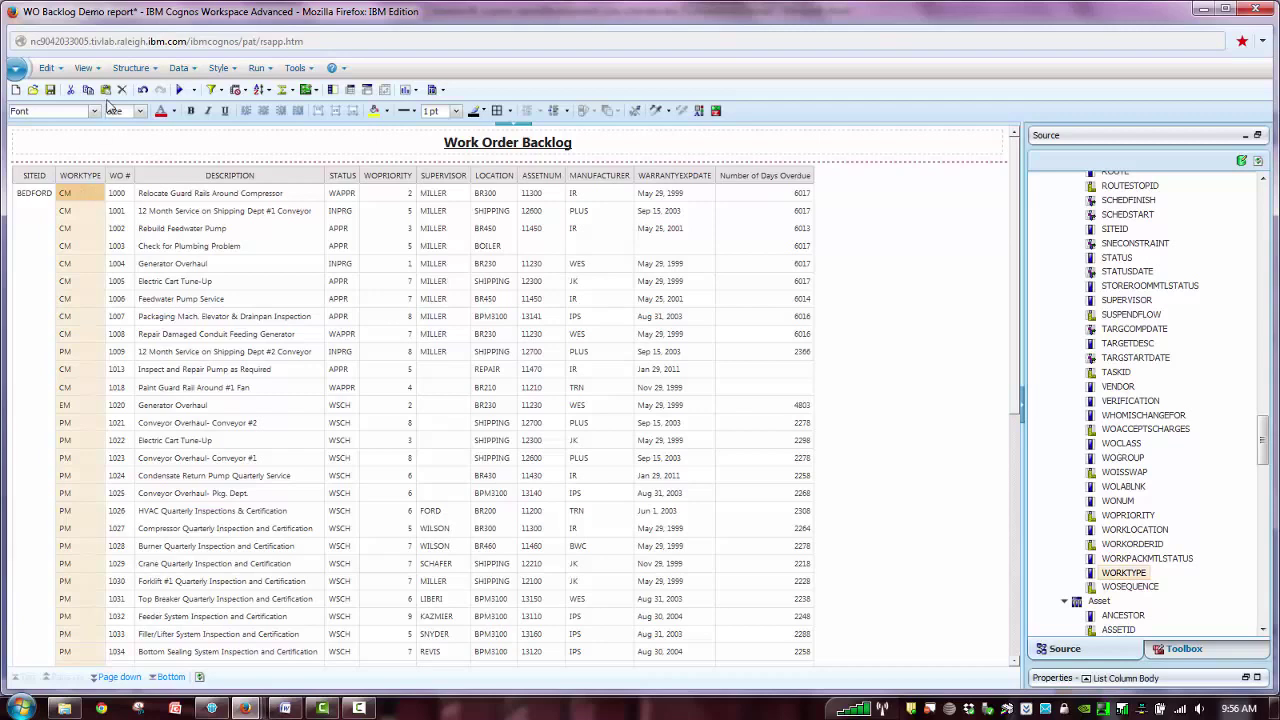
left_click(143, 90)
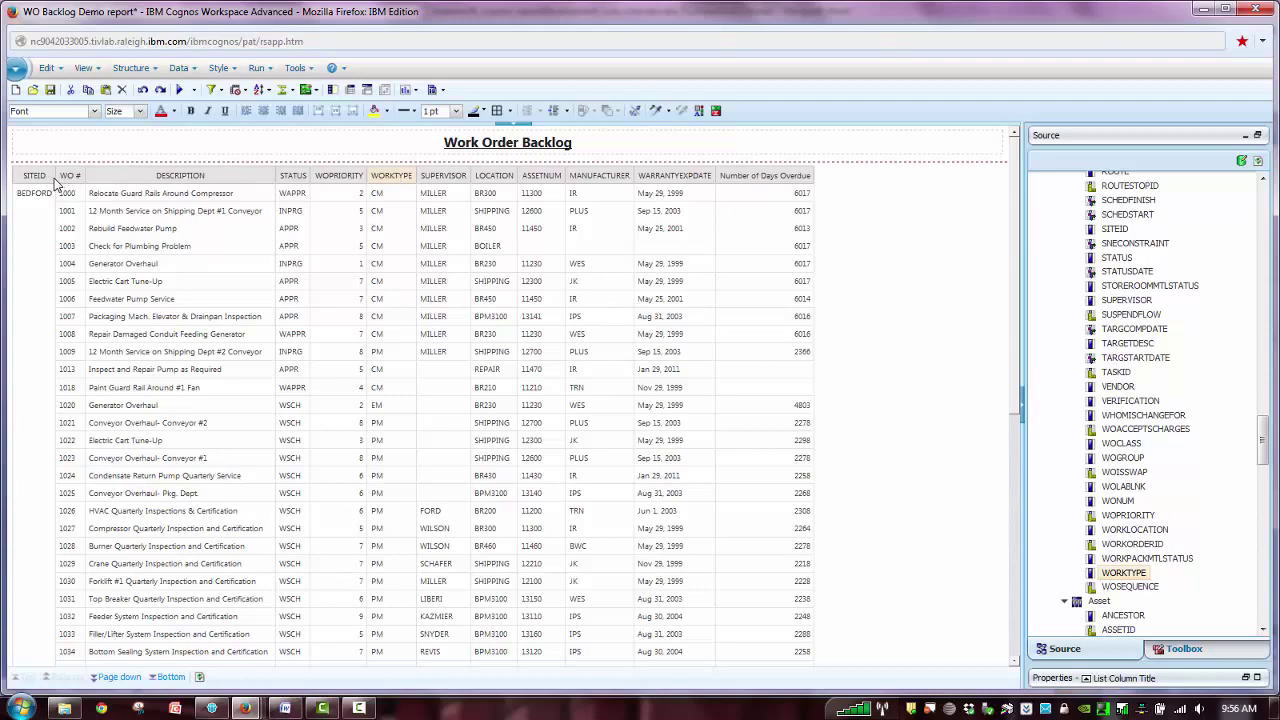
- Move the WORKTYPE column between SITEID and WO # and group the list by it
left_click_drag(390, 178, 57, 199)
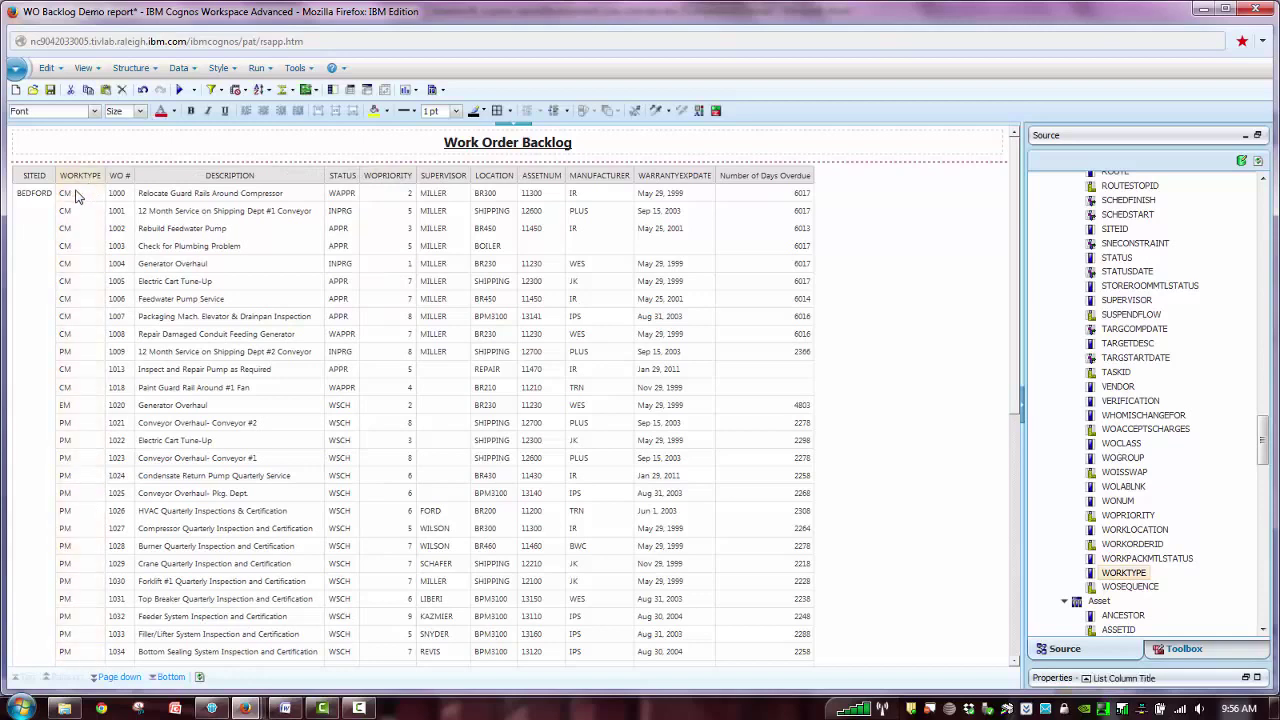
left_click(330, 92)
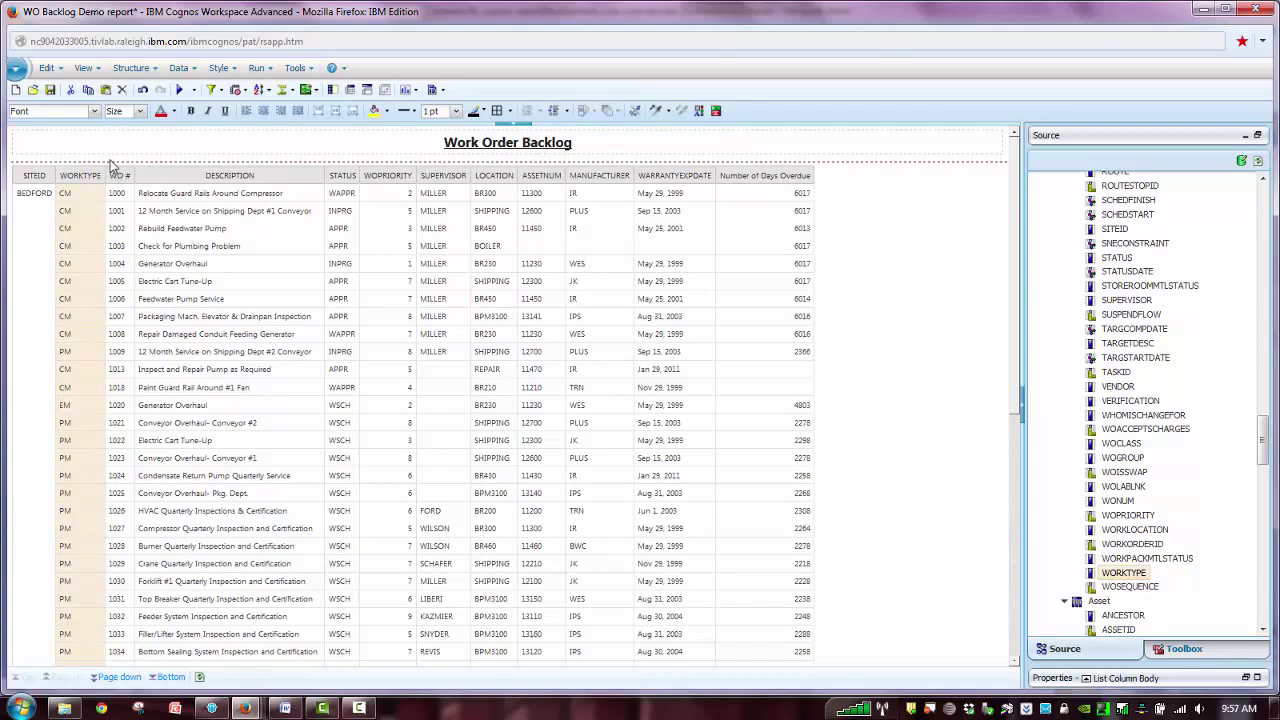
left_click(143, 90)
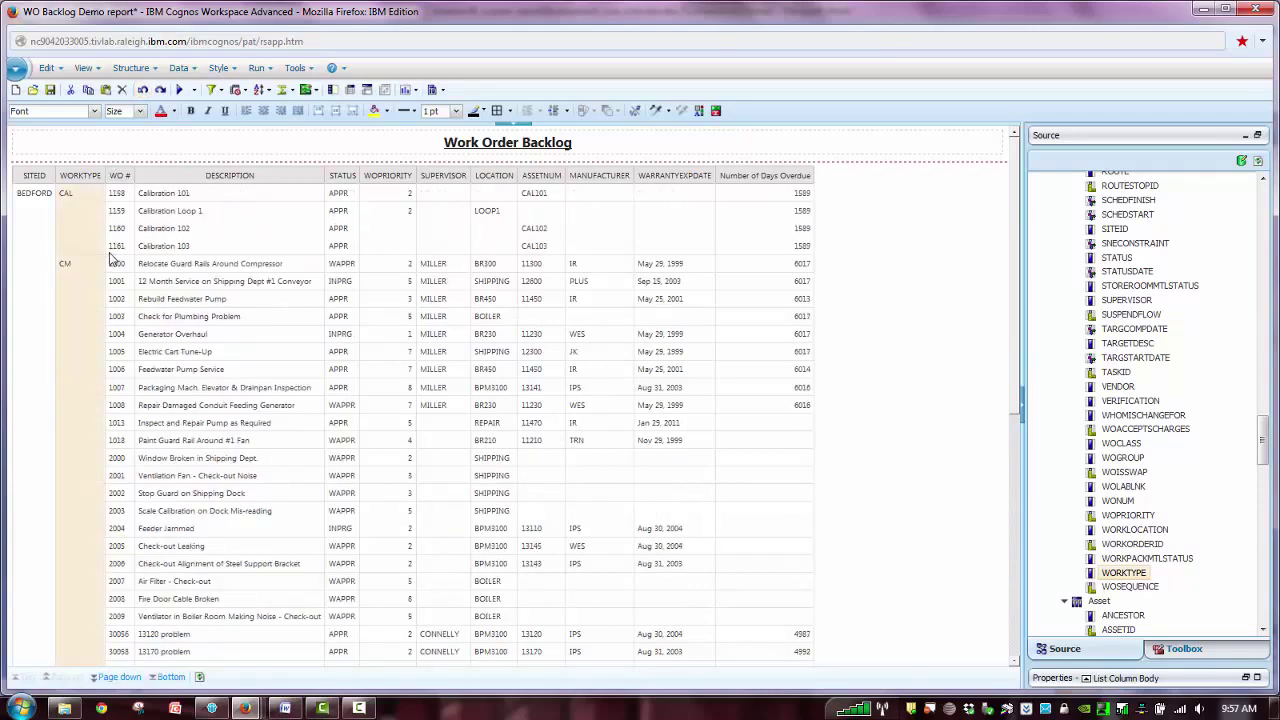
- Sort the WOPRIORITY column in ascending order and add an Average summary for it
left_click(261, 227)
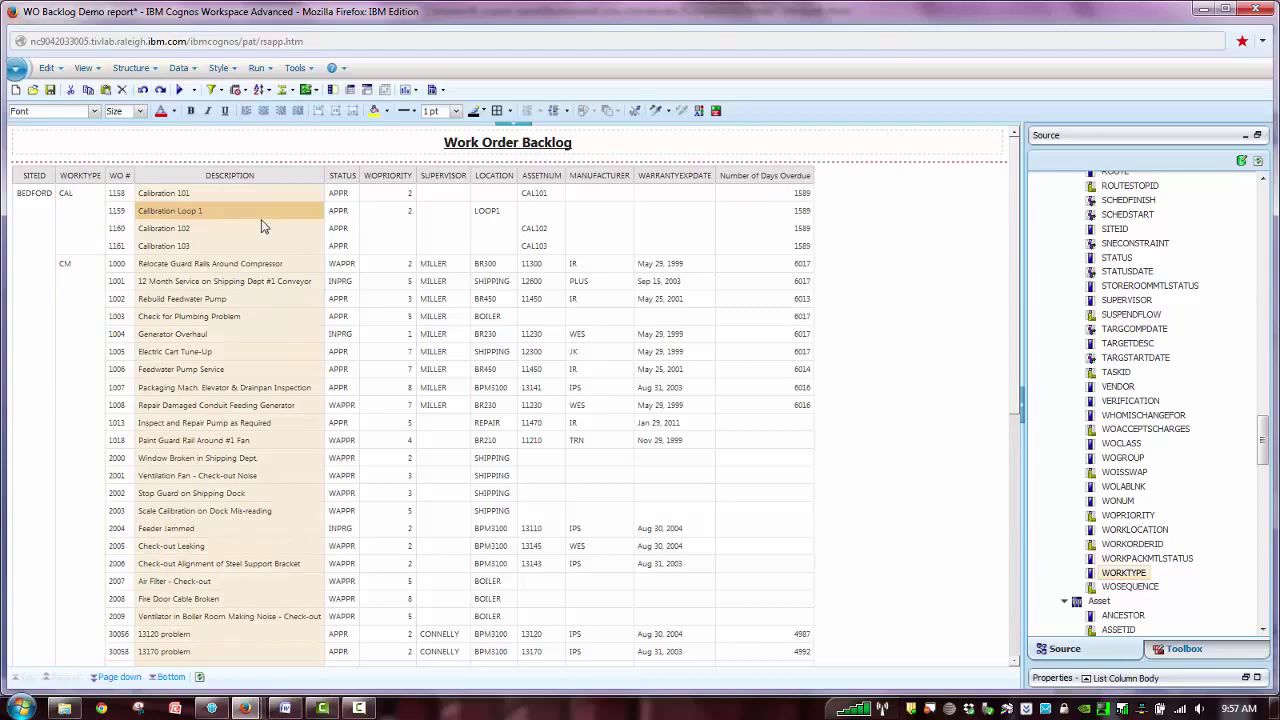
left_click(403, 184)
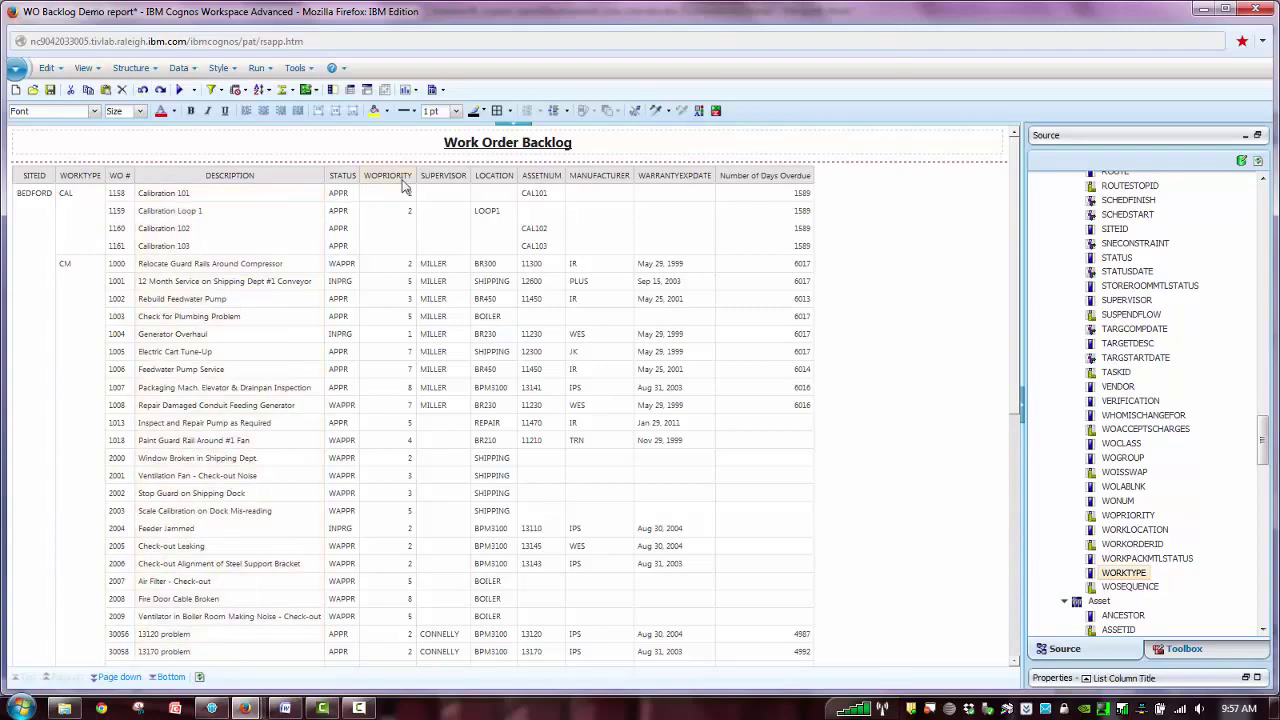
left_click(404, 192)
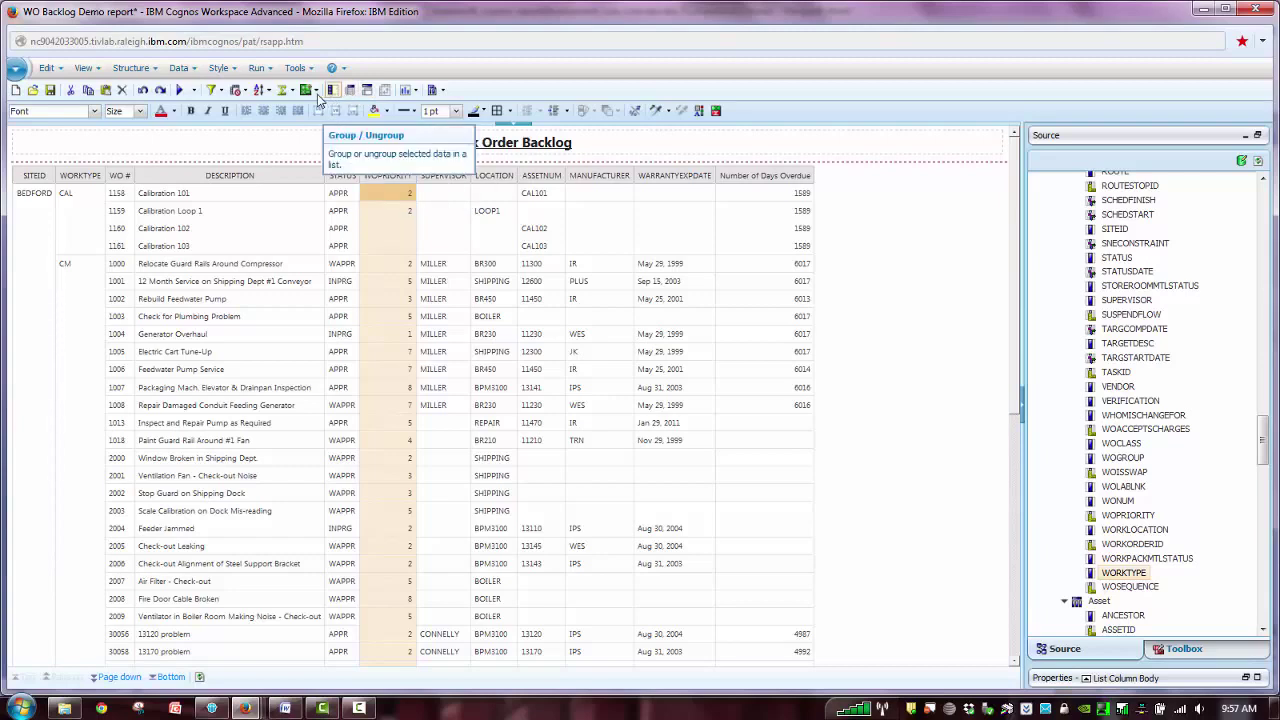
left_click(265, 92)
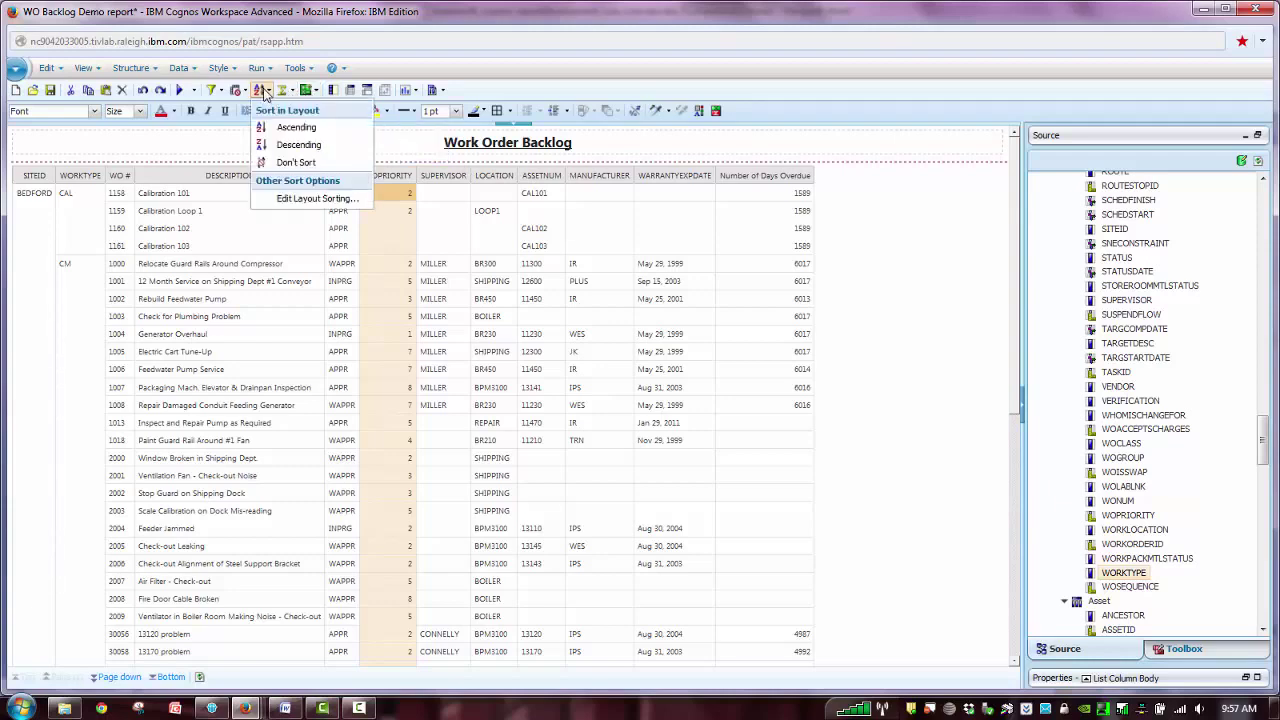
left_click(287, 128)
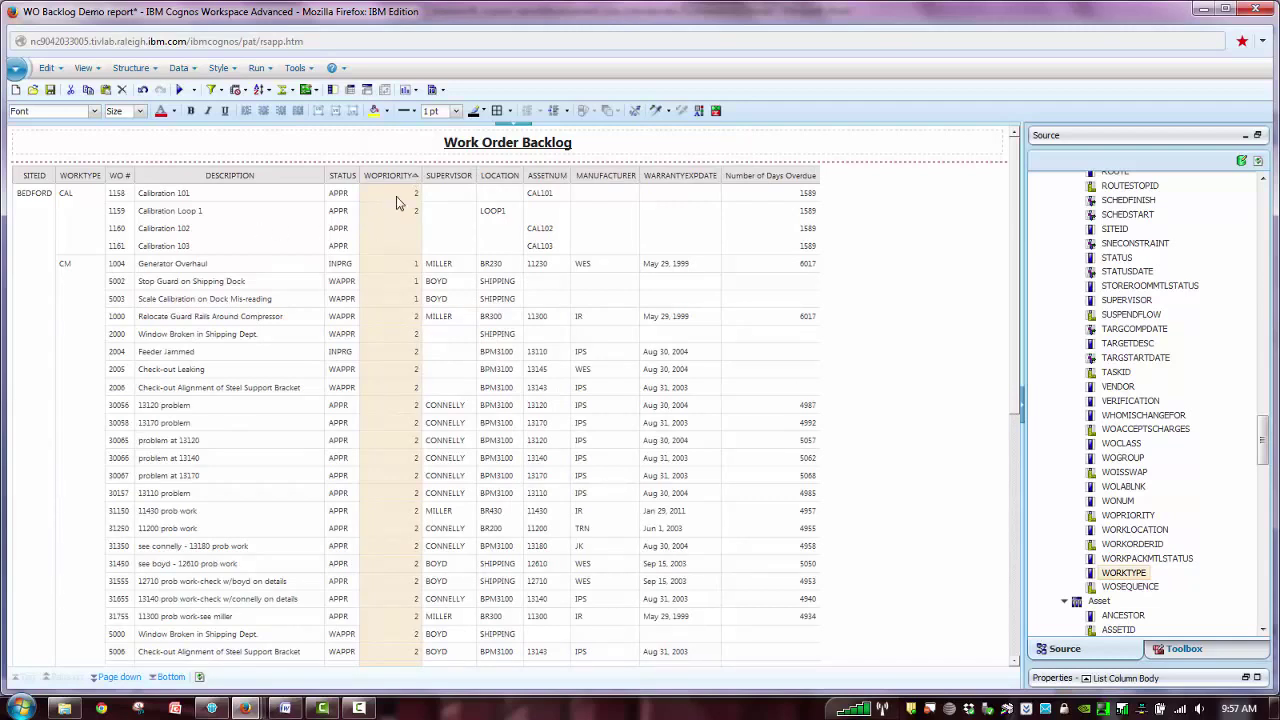
left_click(291, 90)
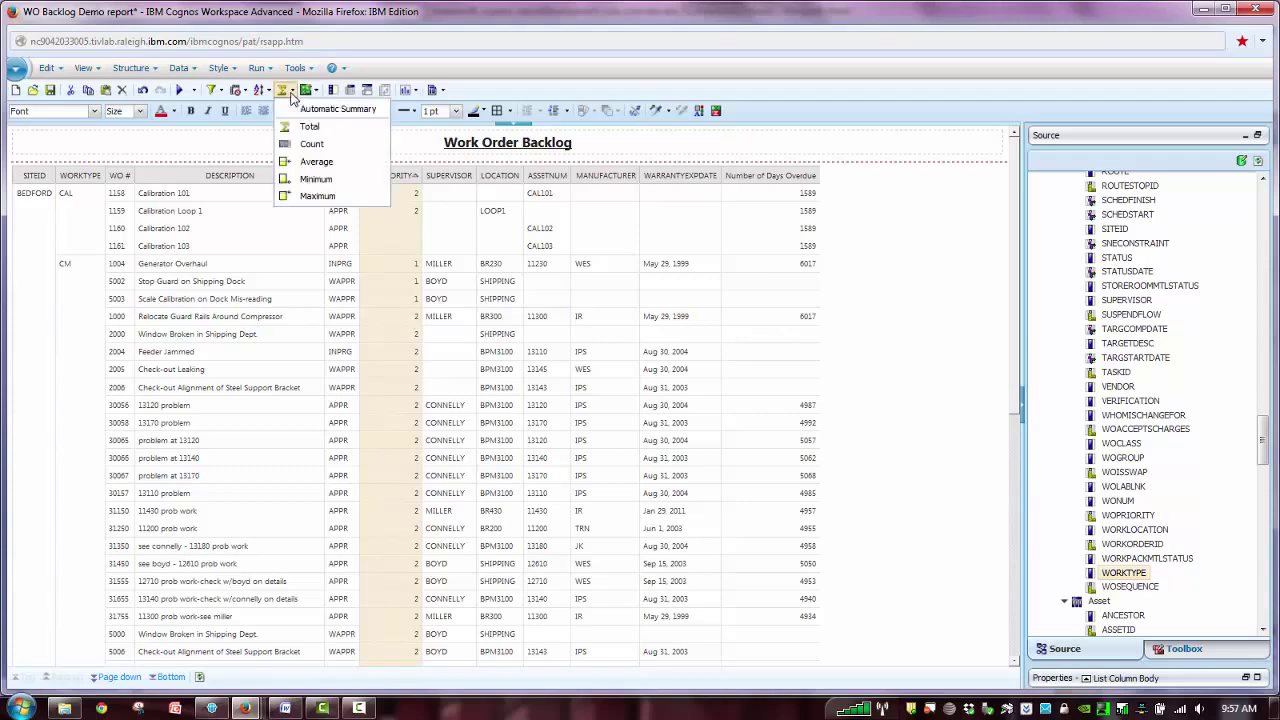
left_click(311, 162)
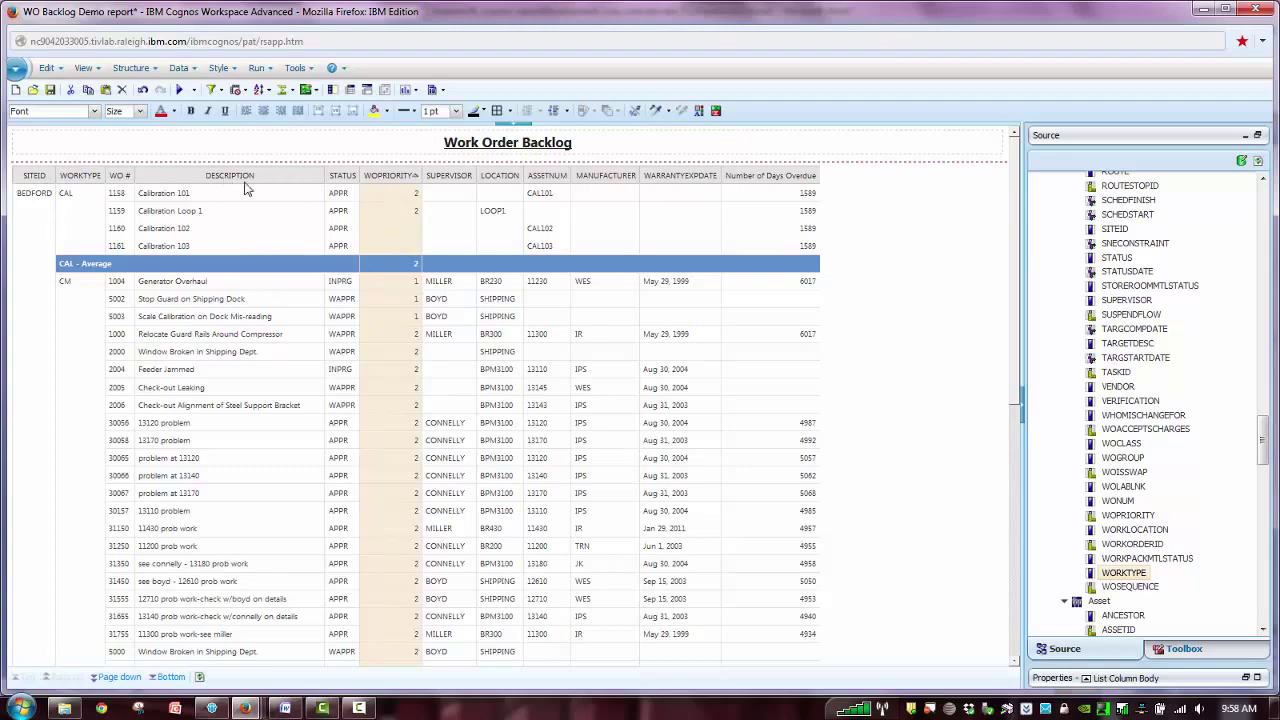
- Rename the WARRANTYEXPDATE column's data item to Warranty Exp Date
left_click(674, 178)
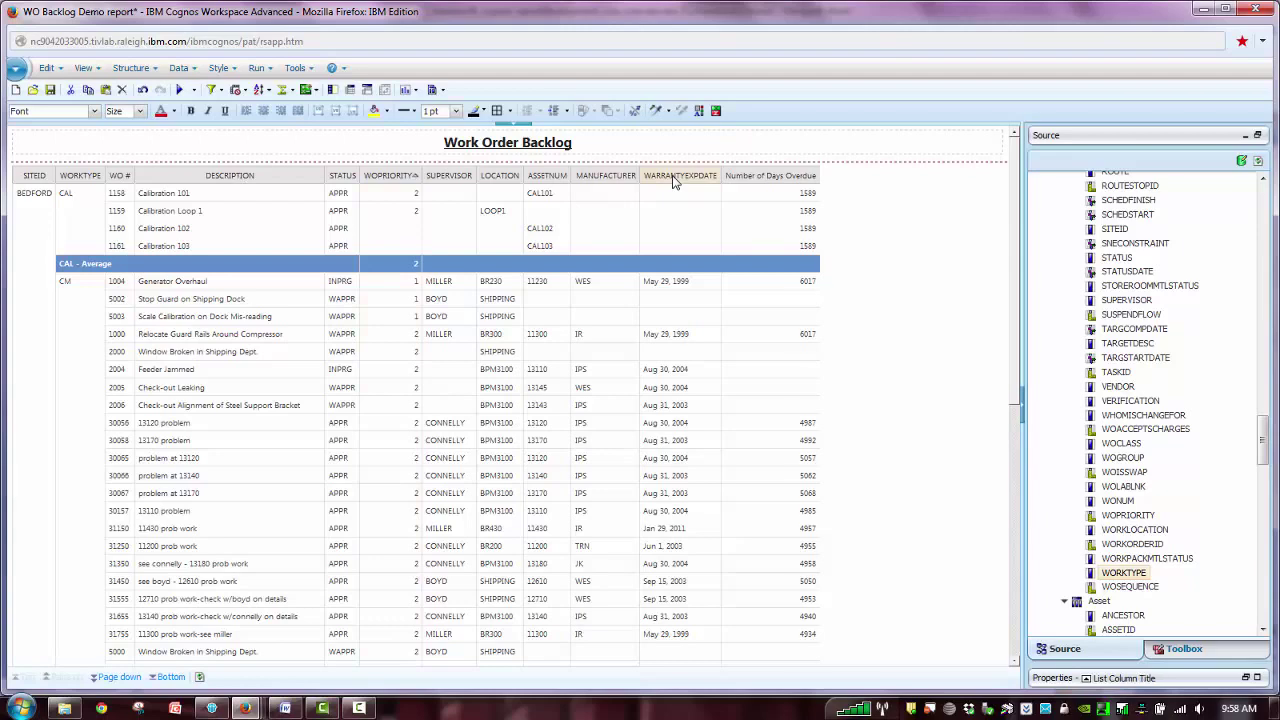
double_click(674, 178)
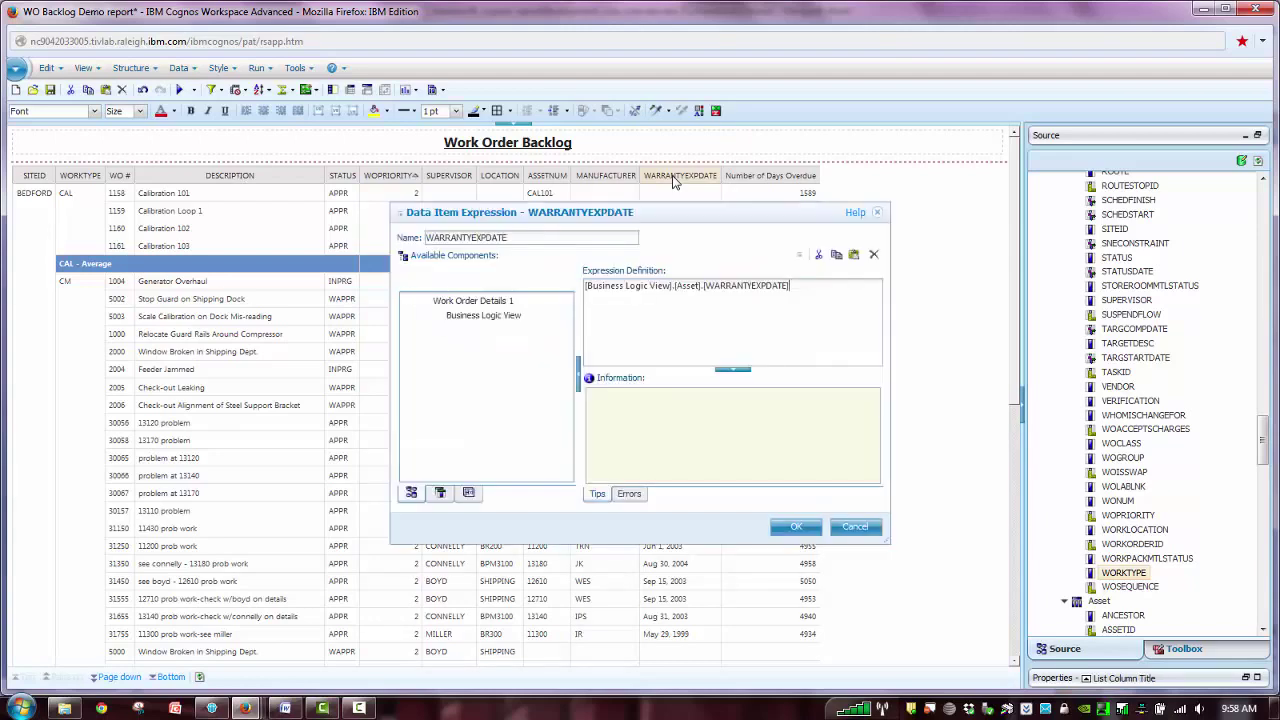
double_click(516, 237)
type("Warramn")
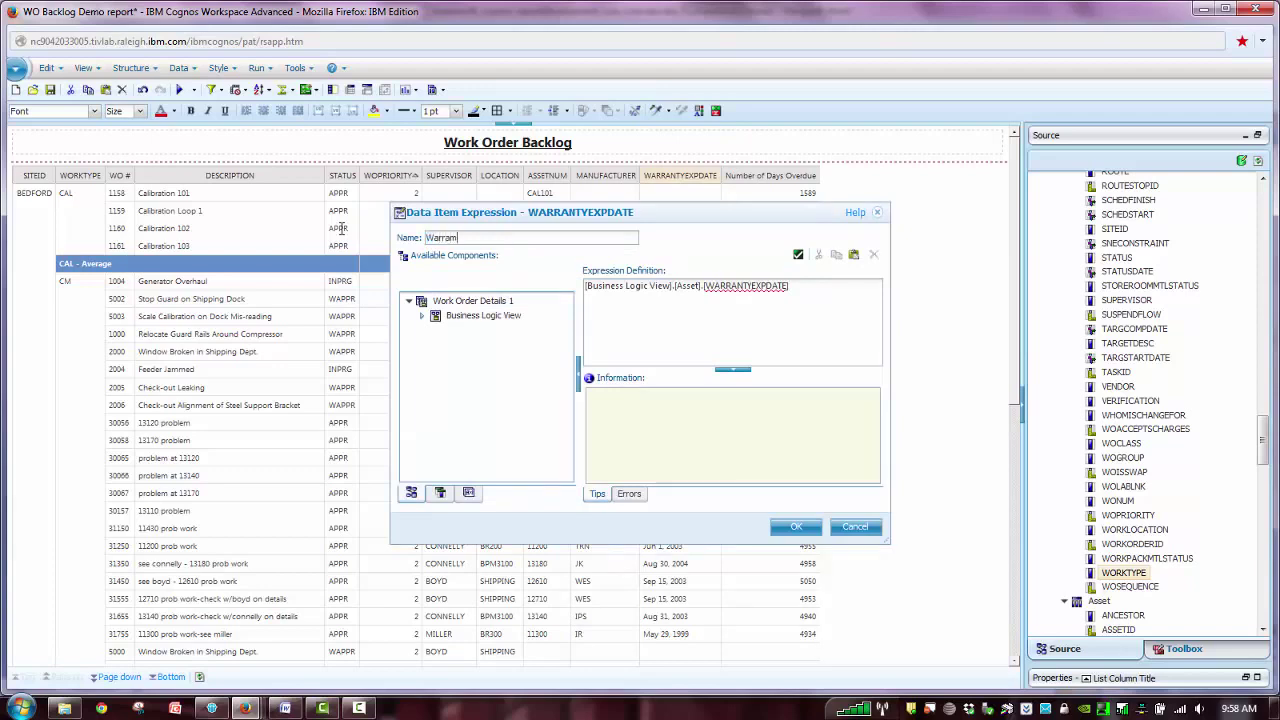
key("BackSpace")
key("BackSpace")
type("nty Exp Date")
left_click(787, 529)
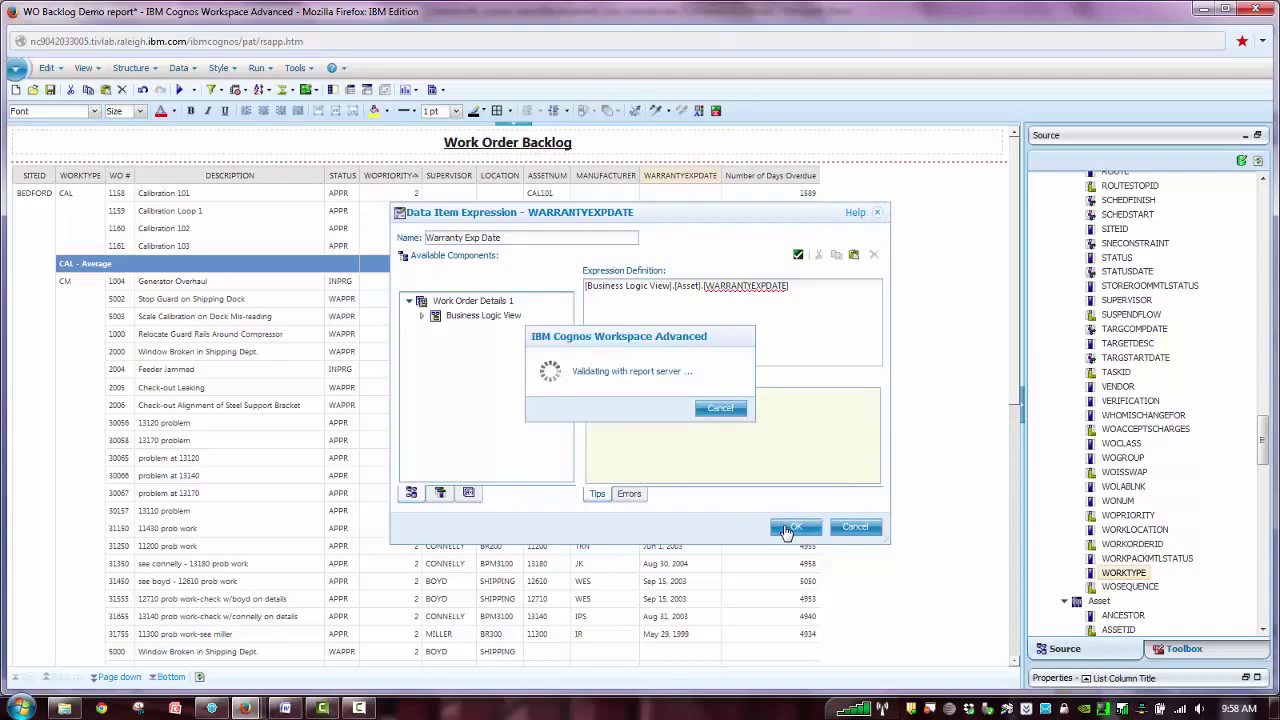